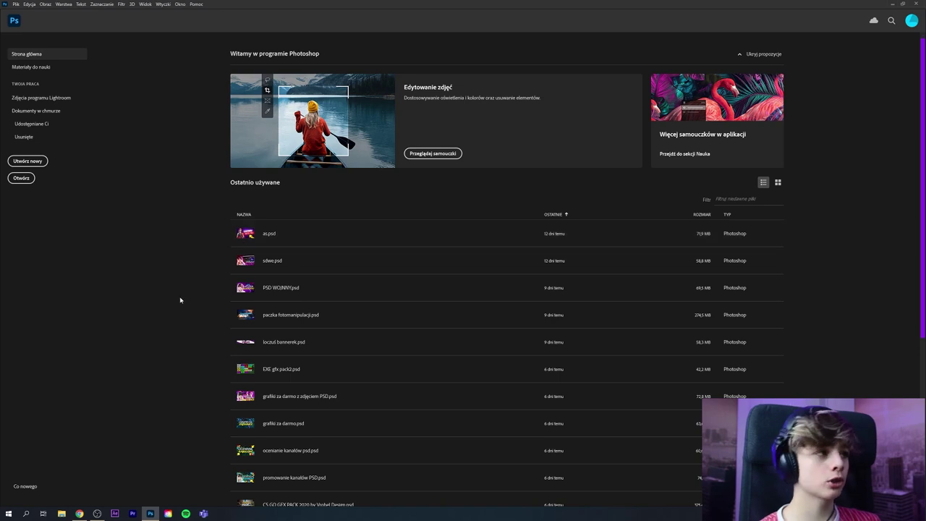
- Create a blank 1920x1080 document with a white background
click(28, 161)
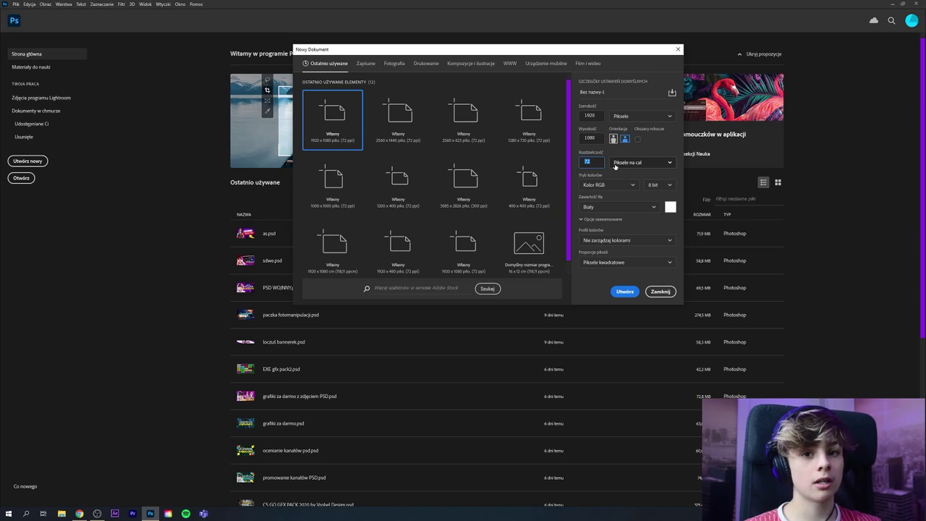
click(625, 291)
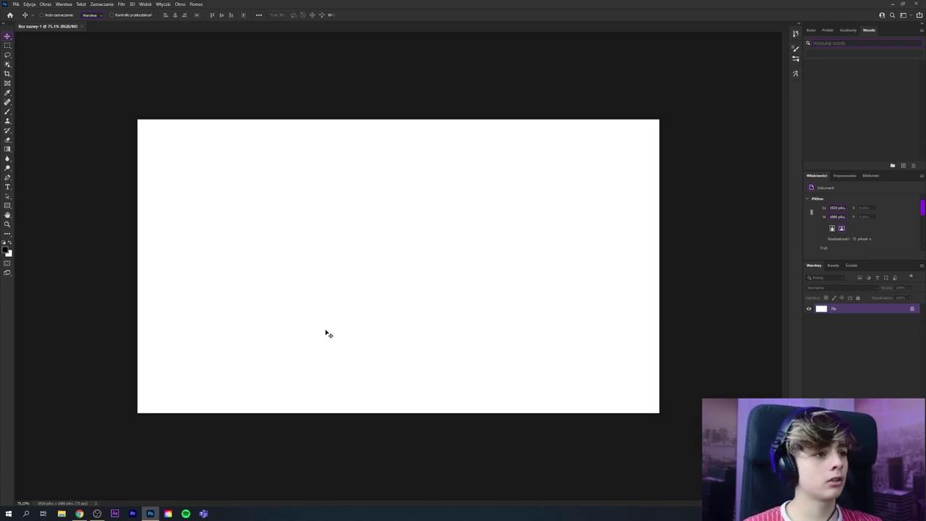
- Drop the YouTube screenshot onto the canvas and scale it up to cover the page
scroll(326, 333, up, 1)
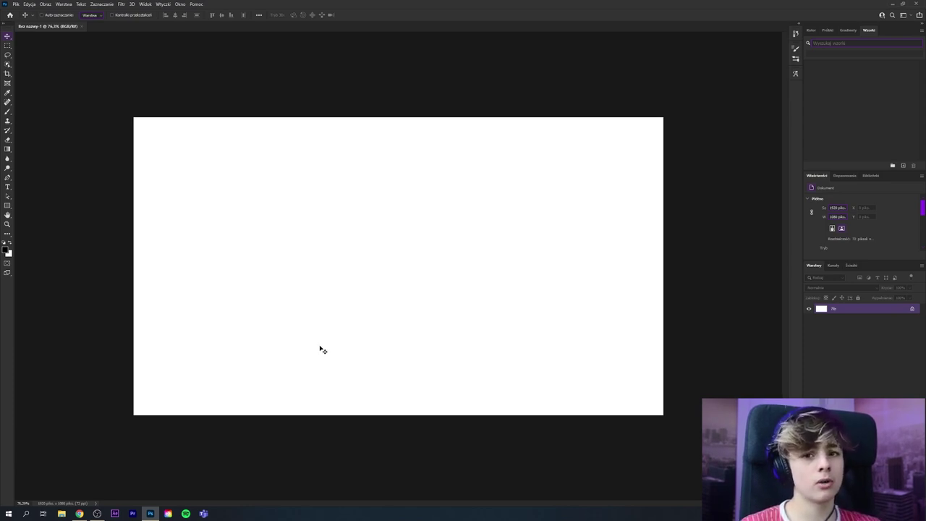
alt+scroll(349, 363, down, 1)
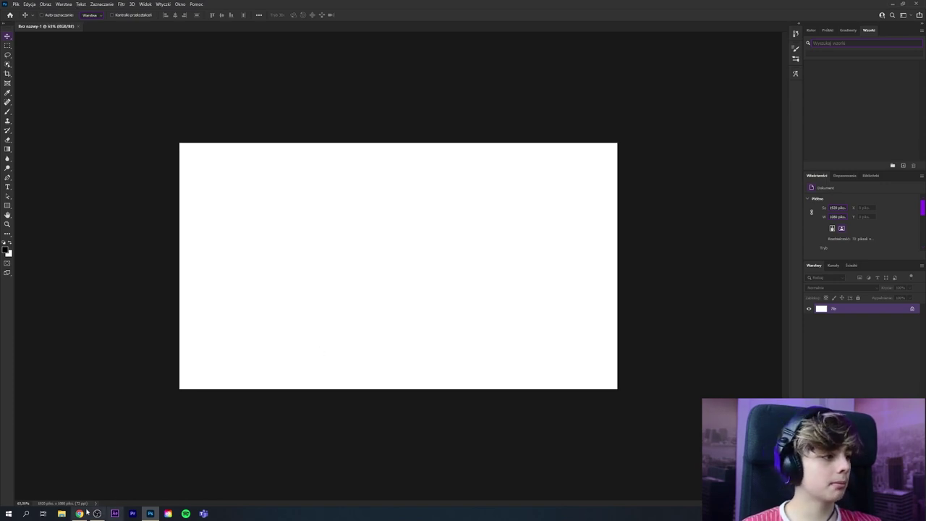
click(62, 514)
drag(347, 131, 568, 182)
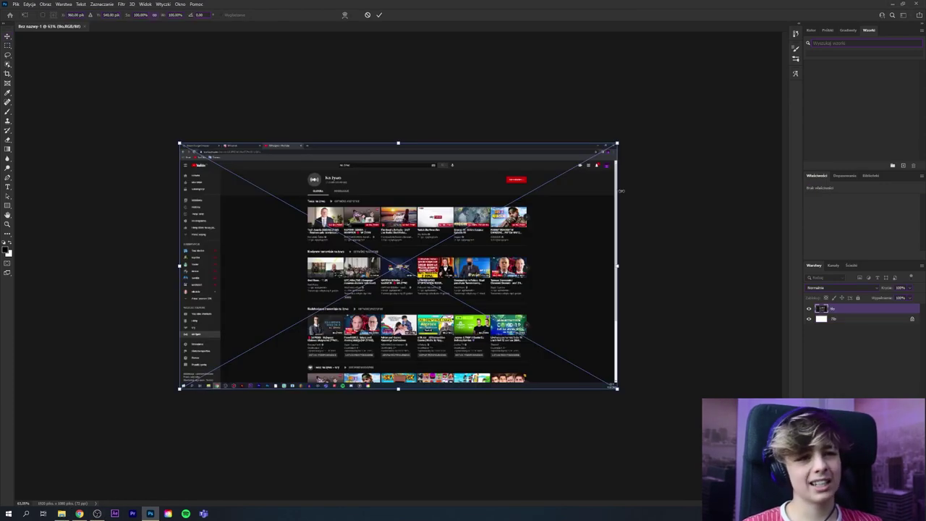
drag(620, 143, 641, 143)
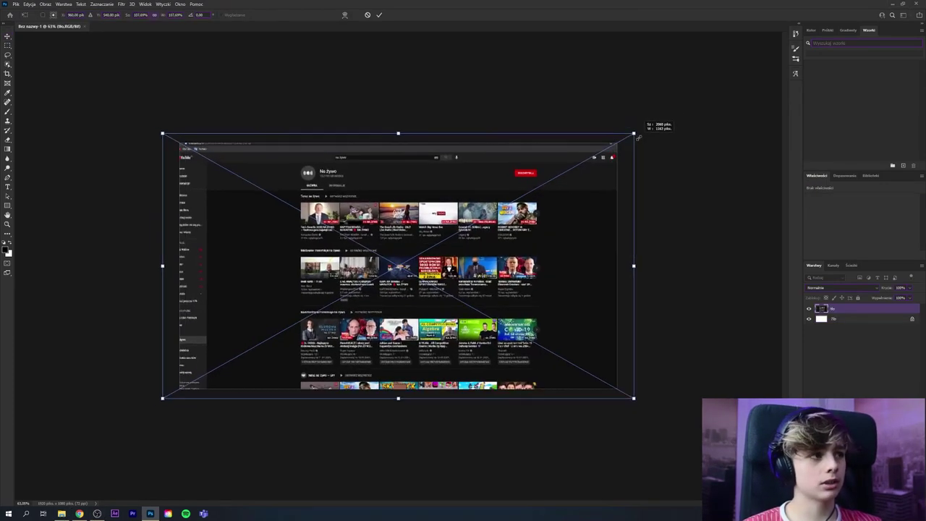
key(Return)
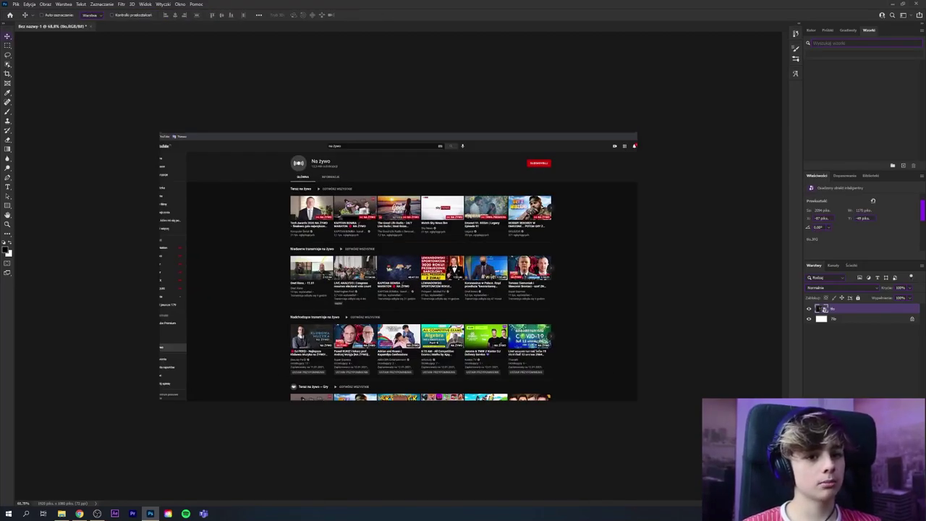
click(862, 499)
- Add a Hue/Saturation adjustment layer with lowered lightness over the screenshot
click(883, 430)
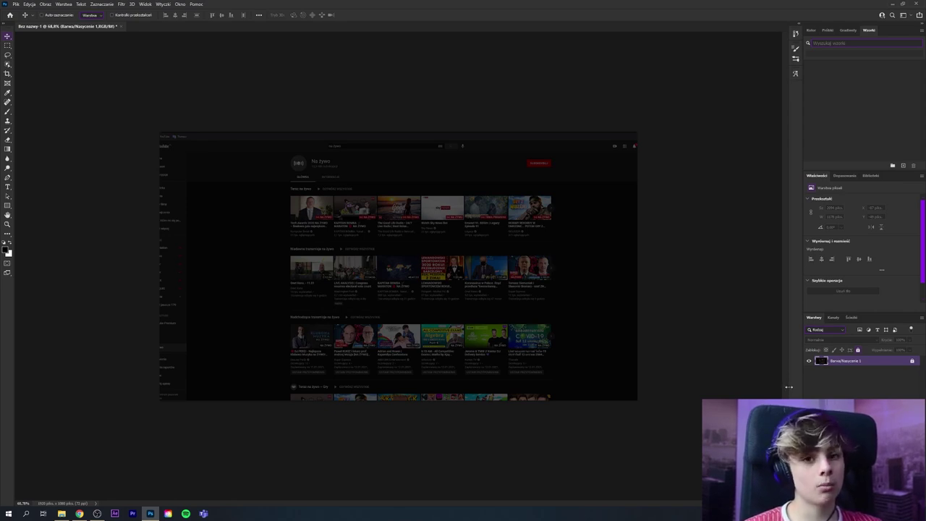
scroll(375, 304, down, 2)
scroll(376, 304, up, 3)
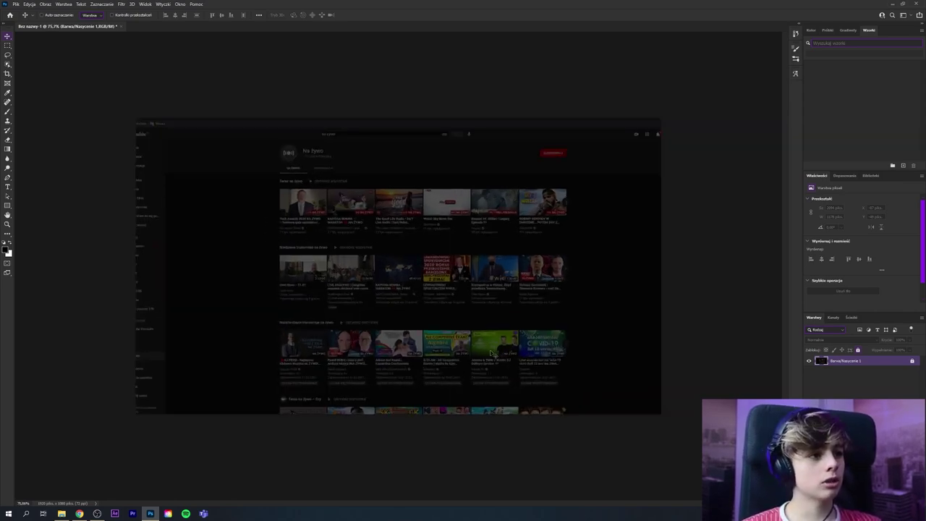
scroll(243, 351, down, 1)
scroll(263, 333, up, 2)
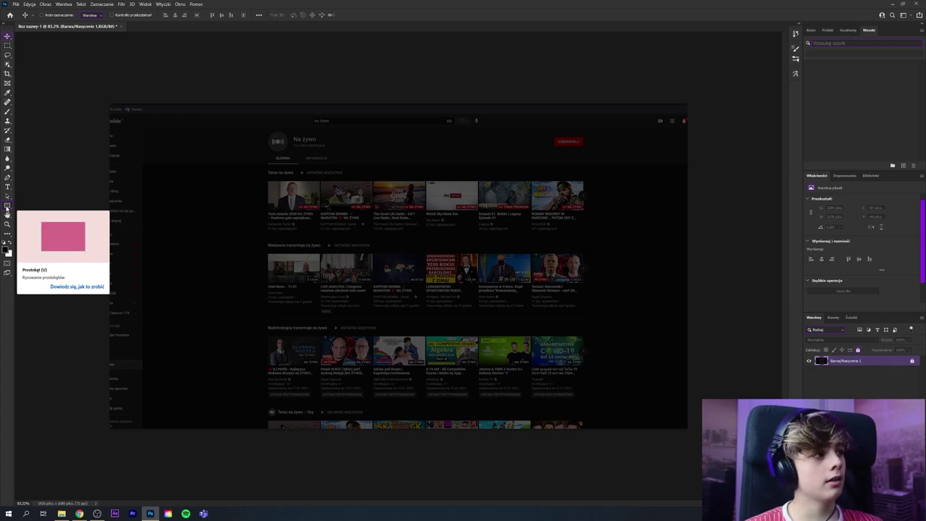
- Draw a magenta rectangle spanning the full 1920x1080 canvas, exactly 1080 px tall
click(8, 207)
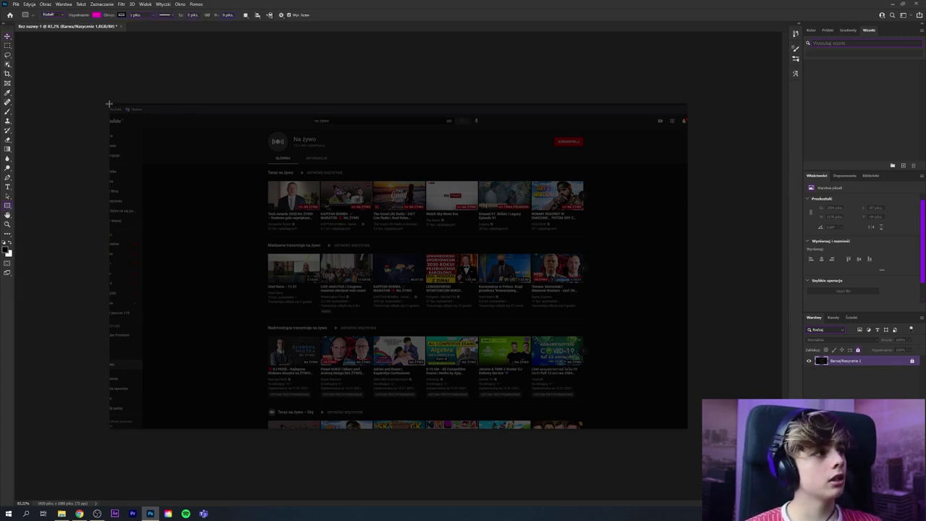
drag(109, 103, 687, 426)
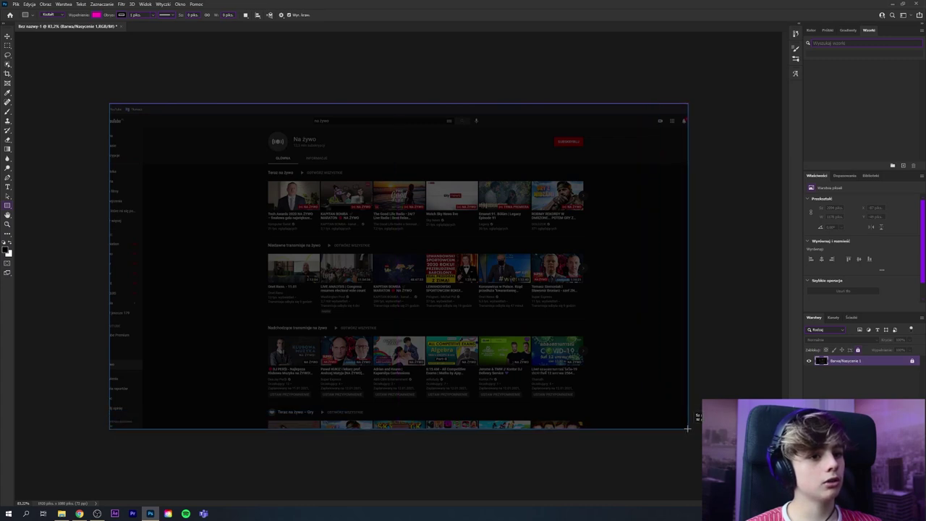
drag(686, 427, 688, 429)
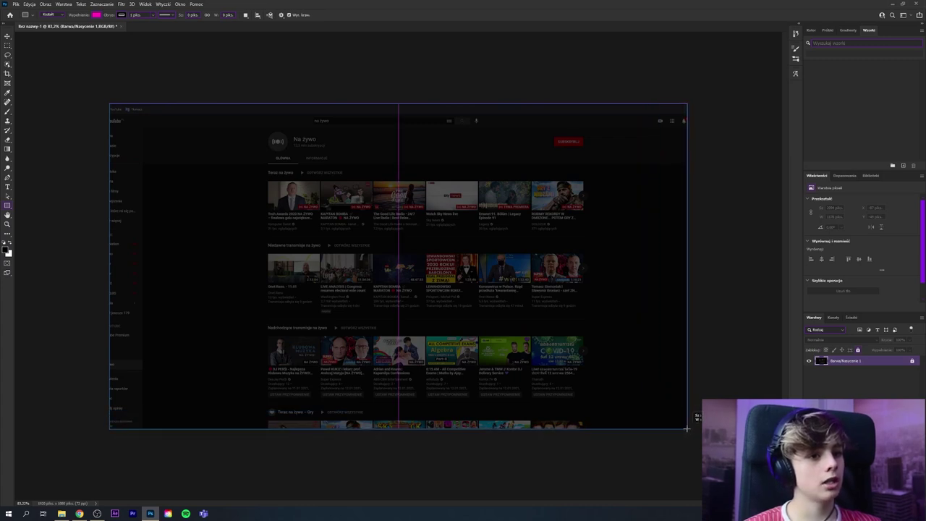
drag(687, 429, 687, 428)
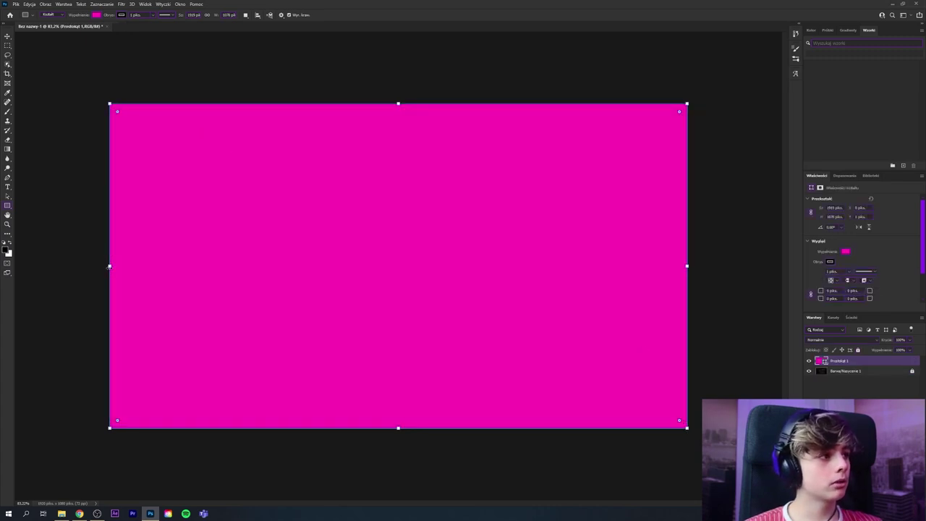
click(398, 429)
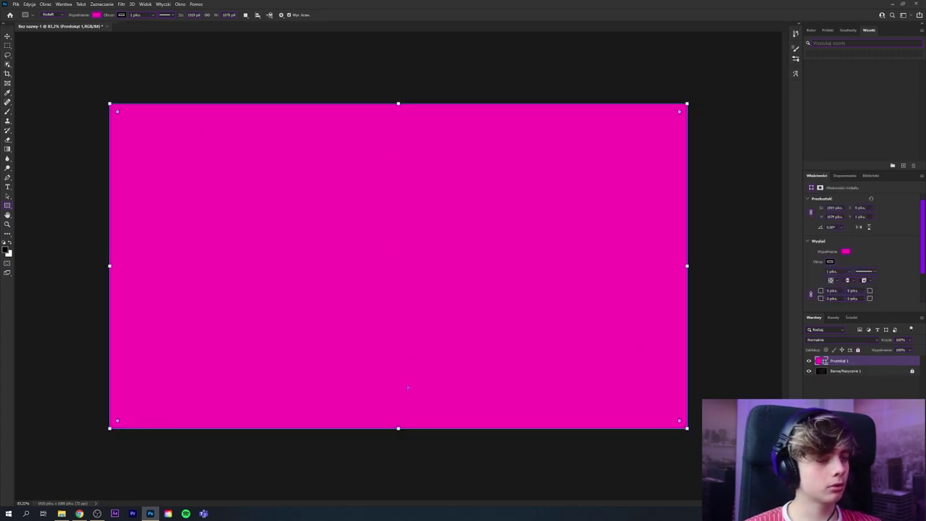
drag(394, 96, 397, 95)
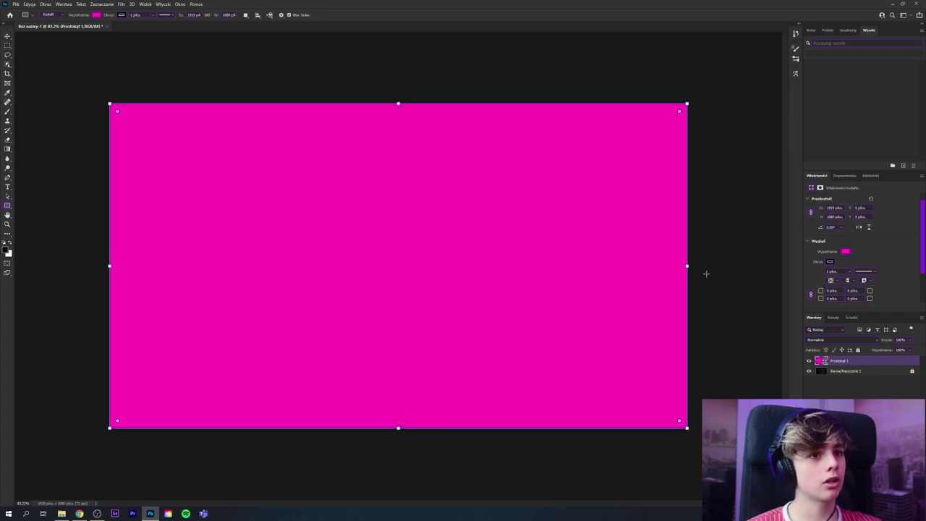
drag(689, 266, 688, 267)
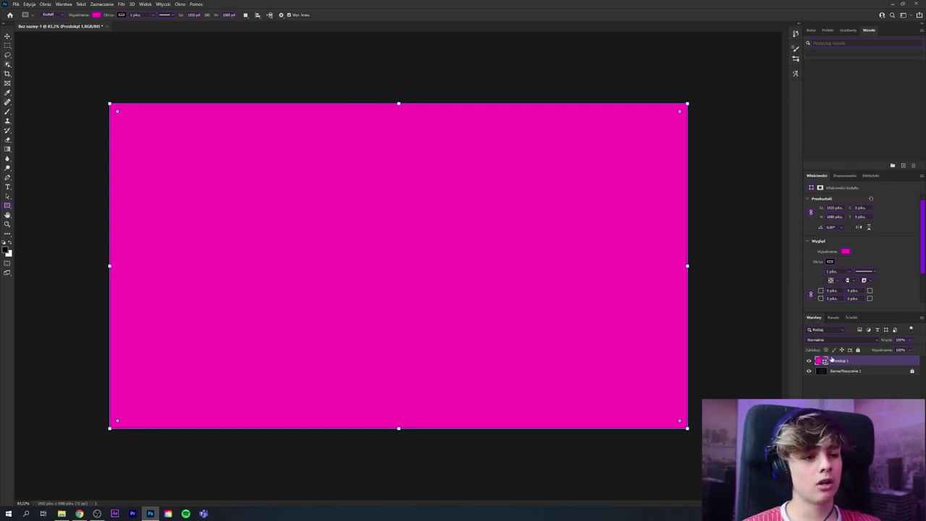
key(ctrl+minus)
key(ctrl+0)
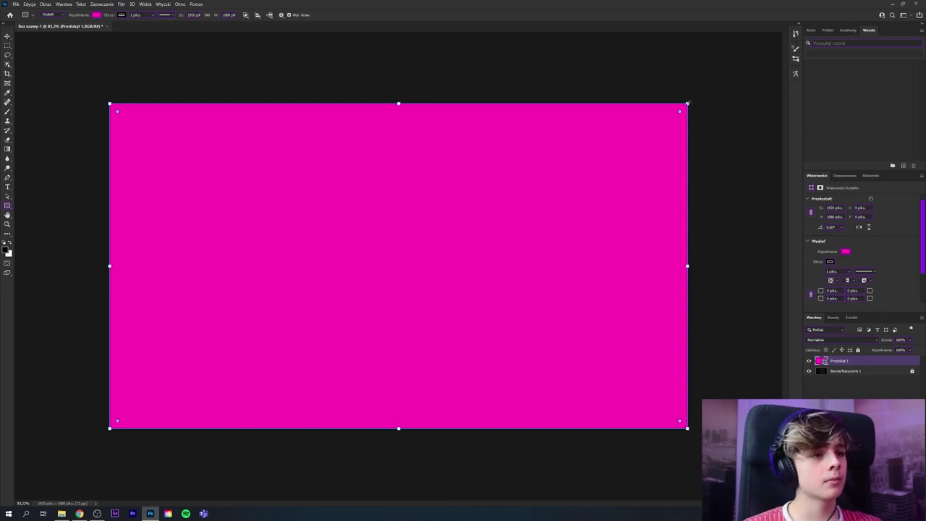
- Shrink the magenta rectangle to about 415x234 px and move it to the upper right
drag(686, 104, 463, 235)
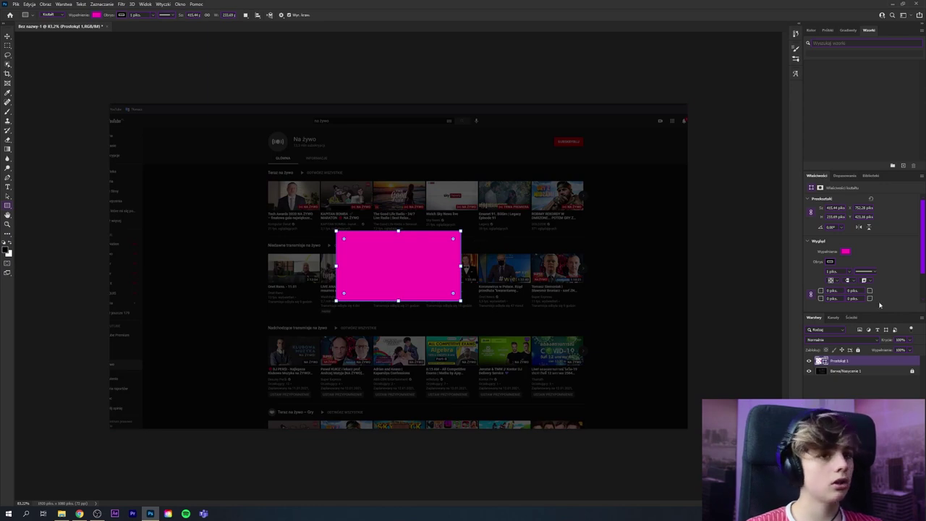
key(v)
drag(417, 281, 642, 194)
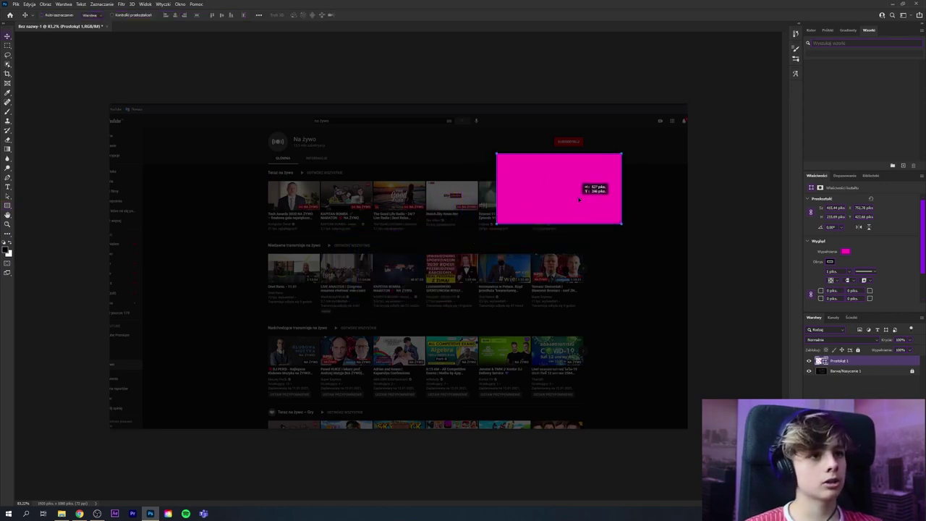
key(ctrl+plus)
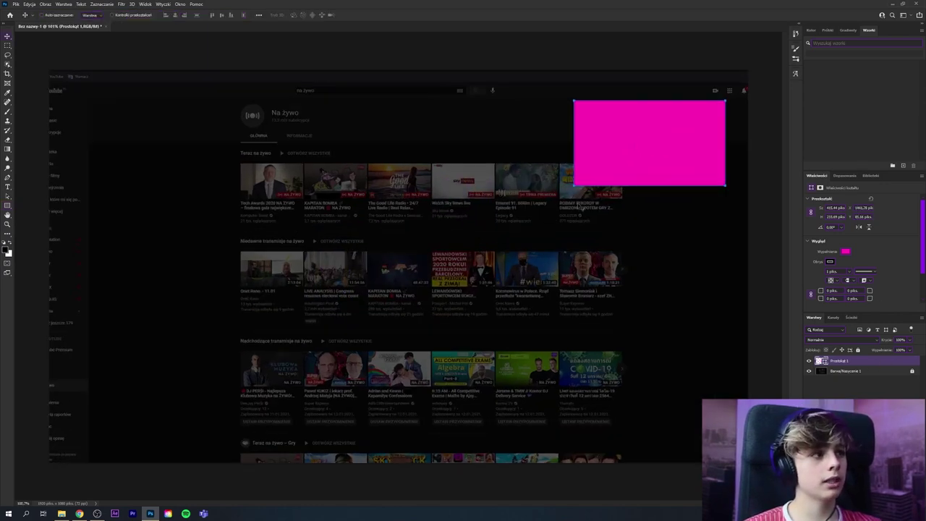
- Round the rectangle's corners to a 15 px radius
click(7, 210)
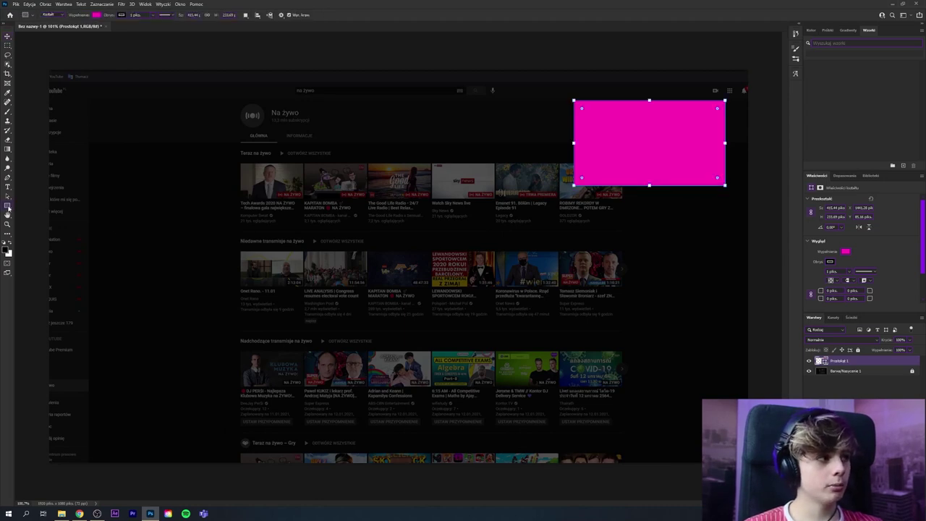
scroll(673, 148, up, 3)
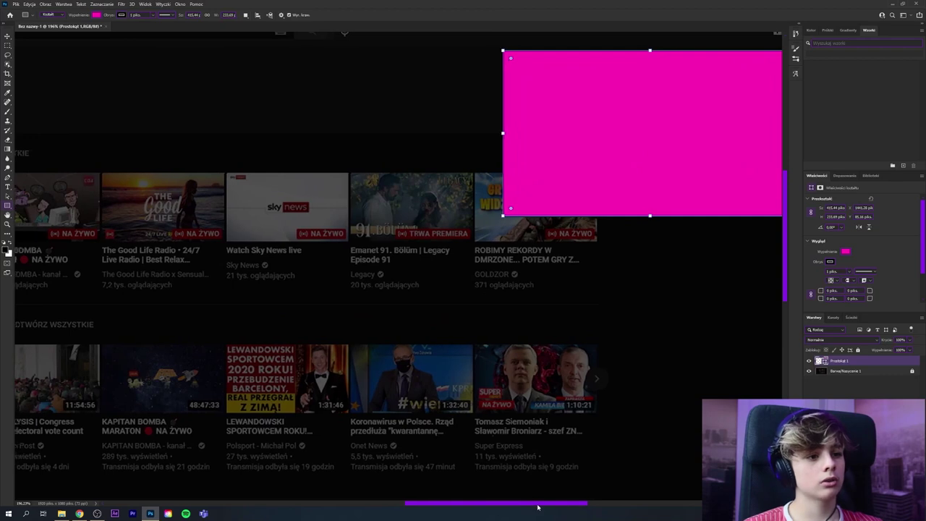
drag(535, 504, 553, 503)
drag(438, 209, 442, 206)
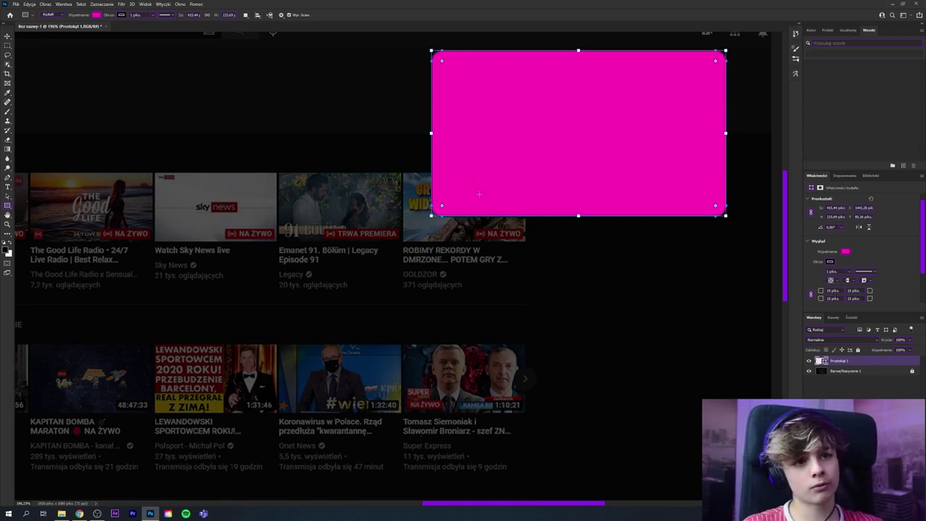
- Give the rectangle no fill and a cyan stroke of about 4.4 px
click(97, 15)
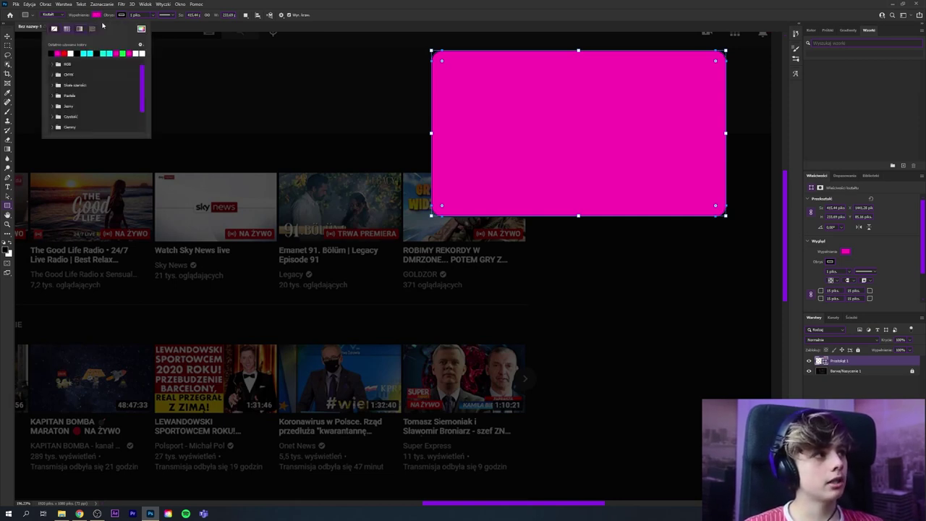
click(54, 29)
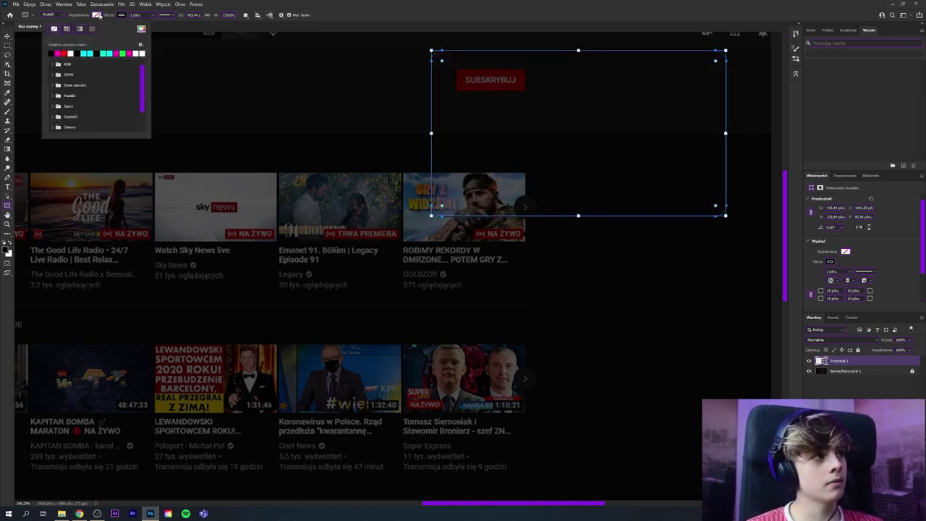
click(121, 15)
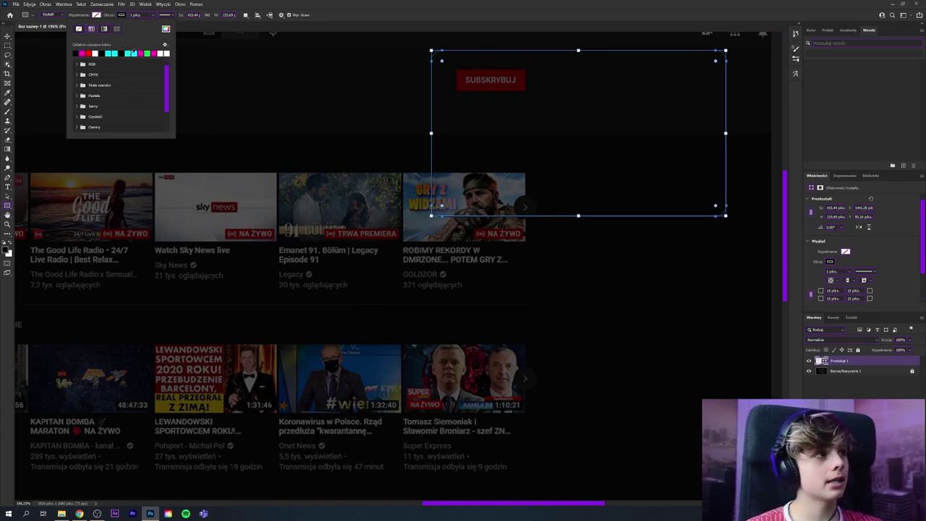
click(133, 53)
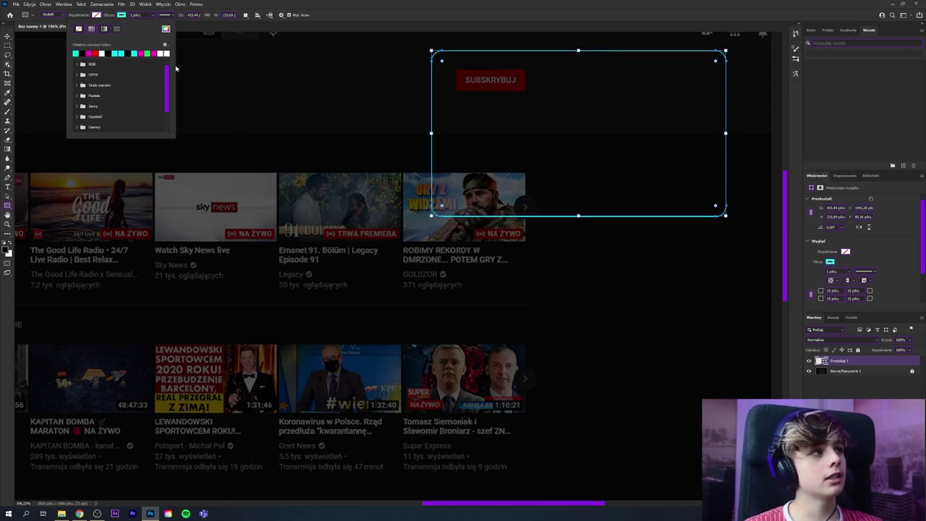
click(152, 15)
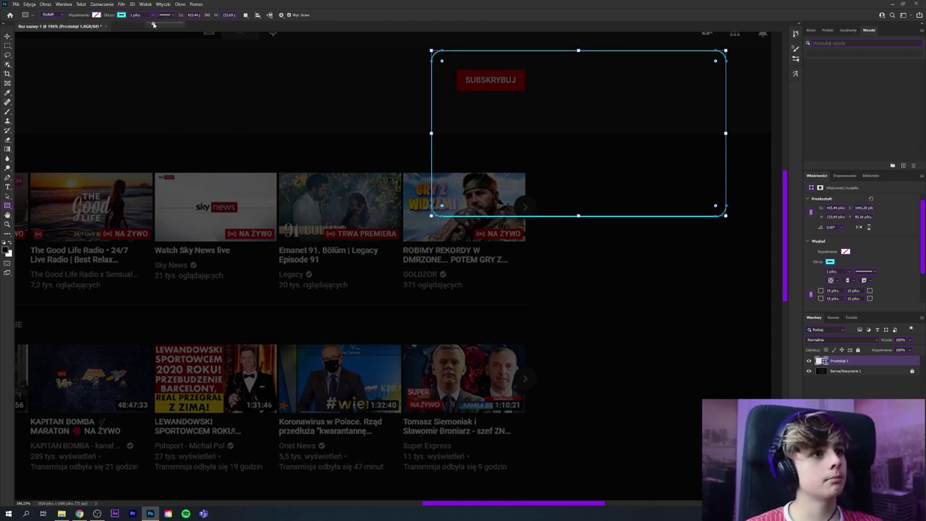
drag(152, 25, 154, 23)
click(871, 375)
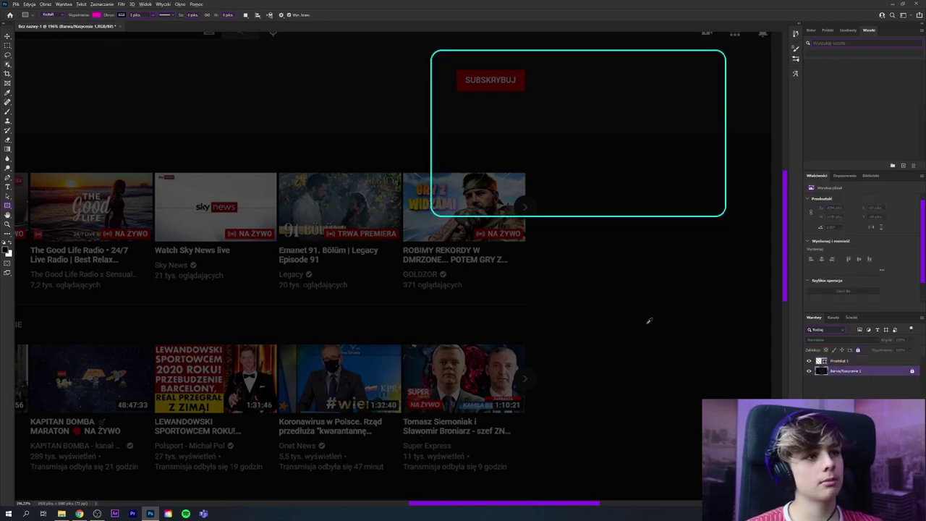
scroll(648, 320, down, 5)
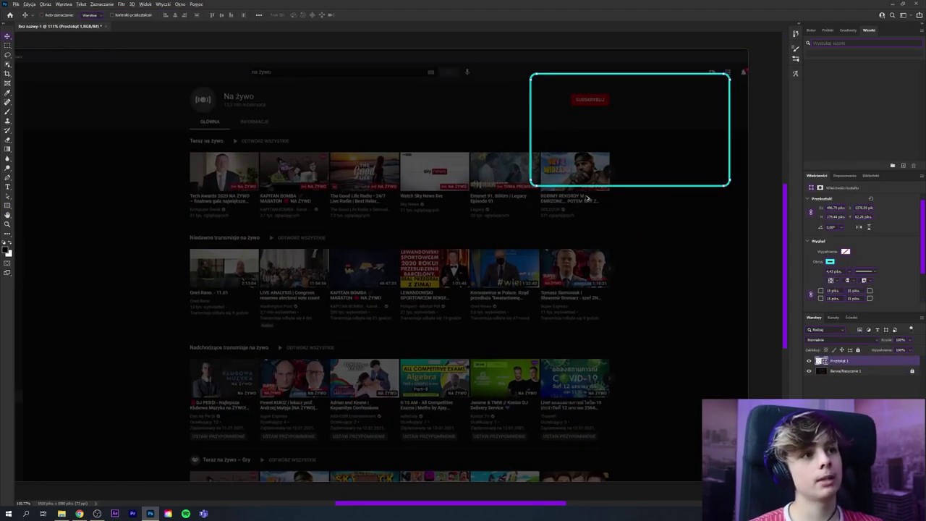
scroll(576, 219, up, 1)
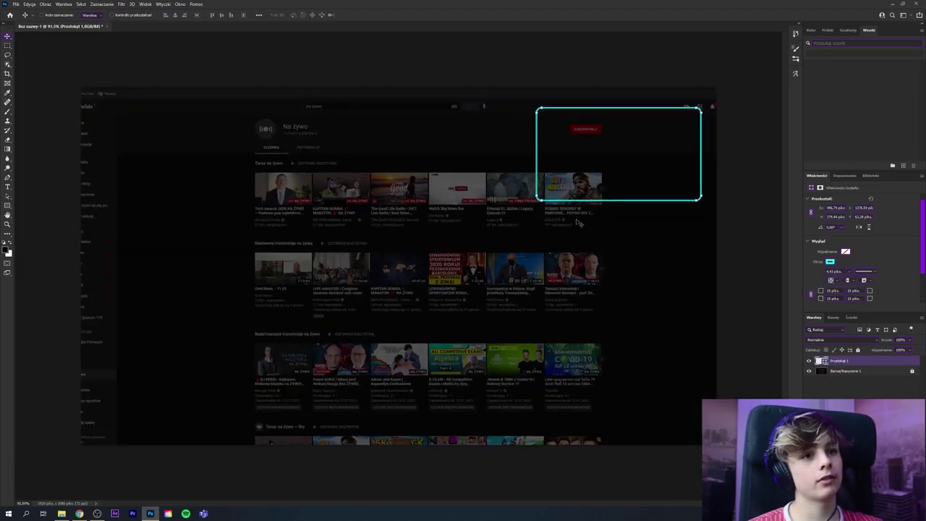
- Enable an Outer Glow effect in the frame layer's Blending Options
right_click(861, 364)
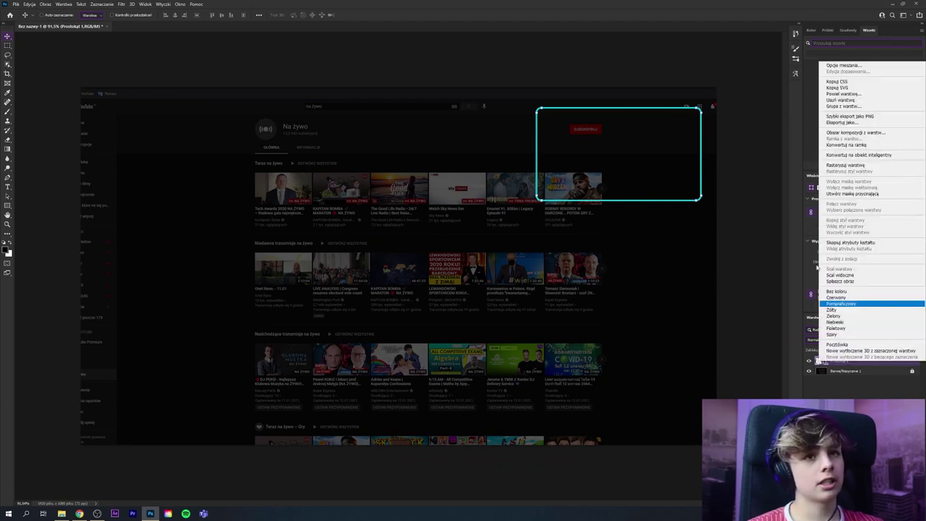
click(843, 67)
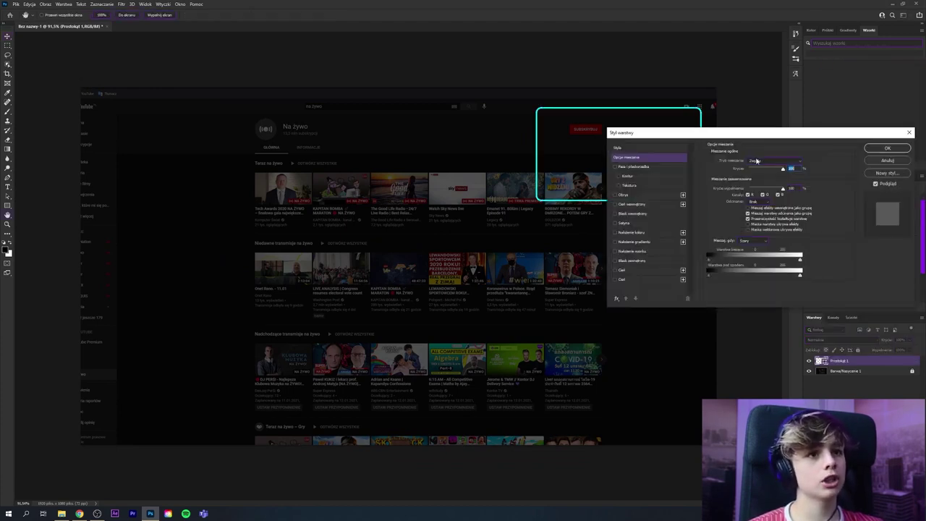
drag(688, 133, 334, 81)
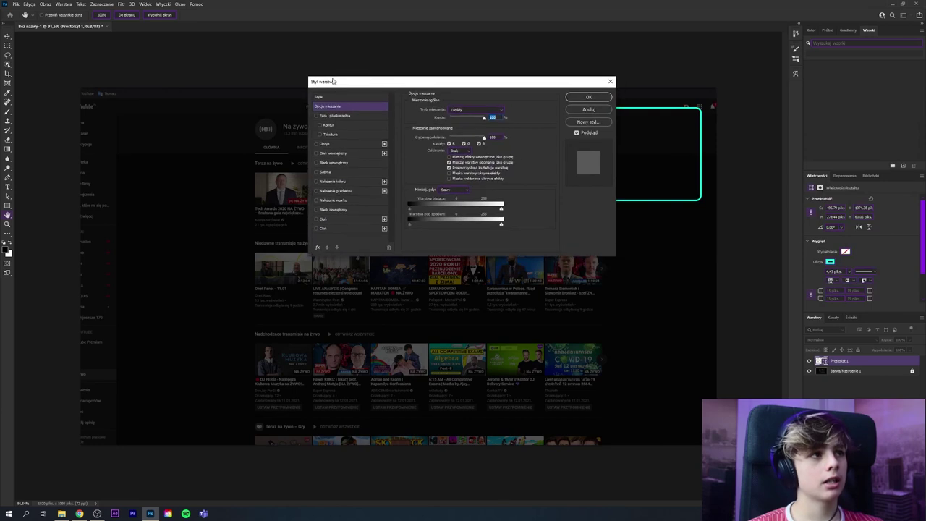
click(318, 248)
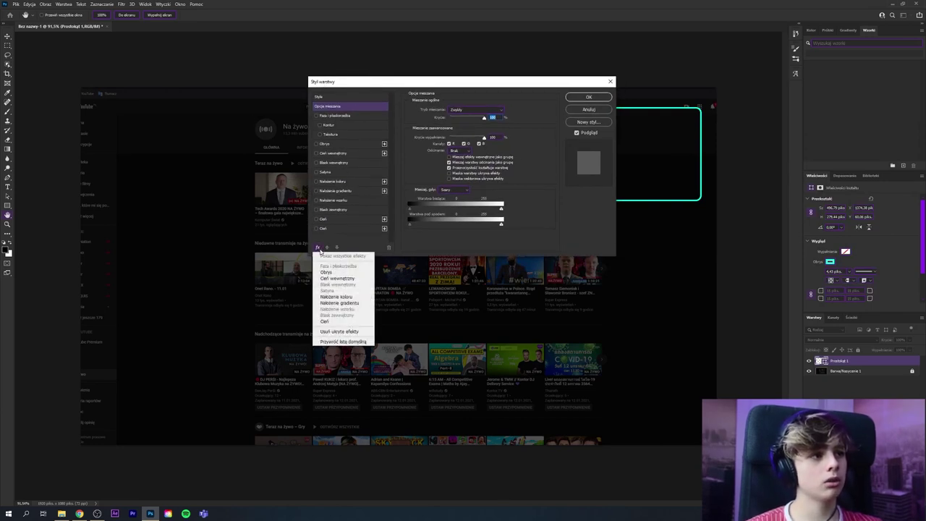
click(364, 246)
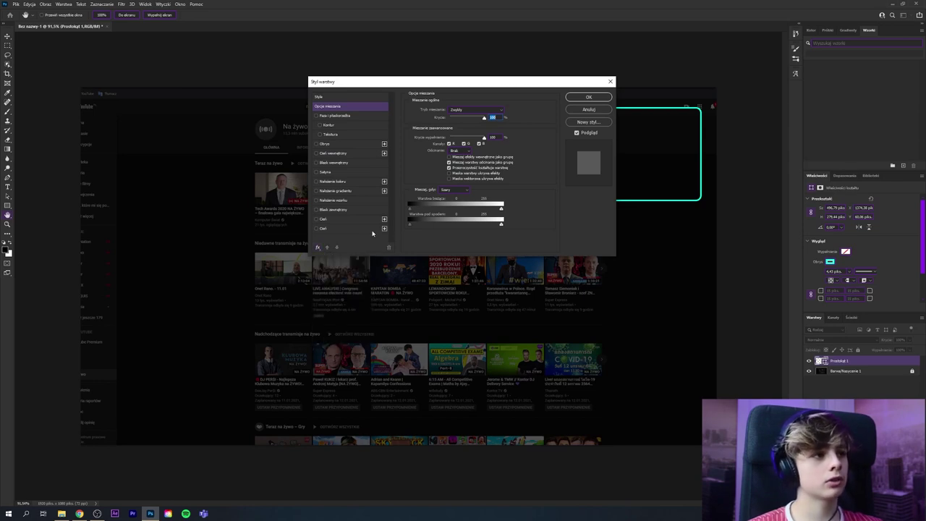
click(317, 210)
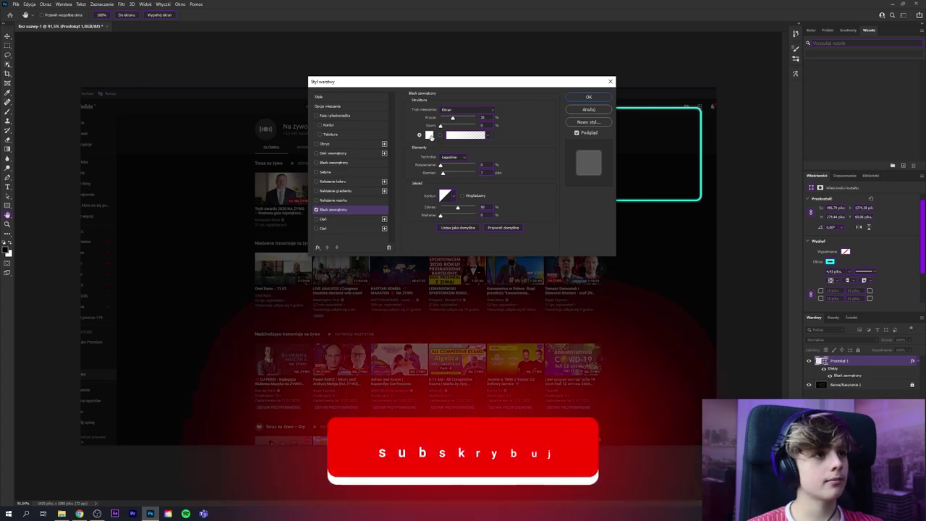
- Set the glow colour to cyan sampled from the frame
click(429, 136)
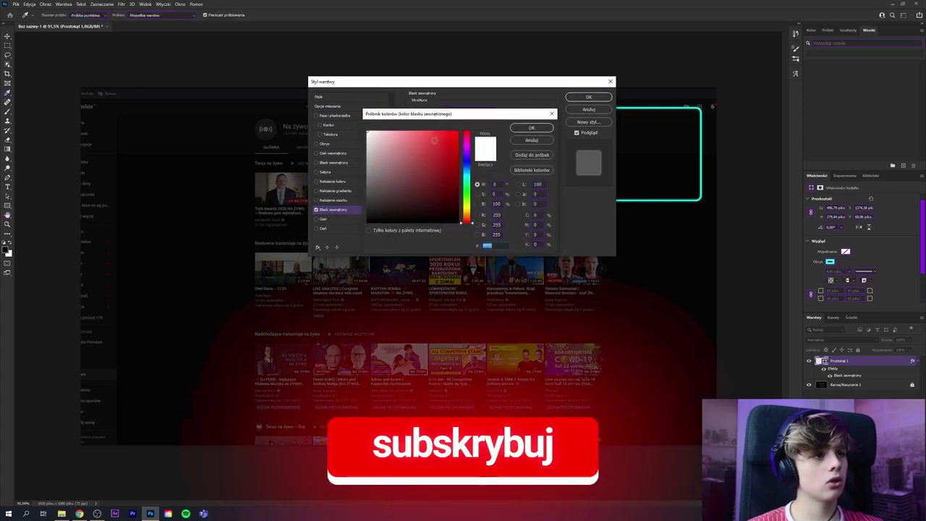
click(467, 180)
drag(466, 179, 467, 178)
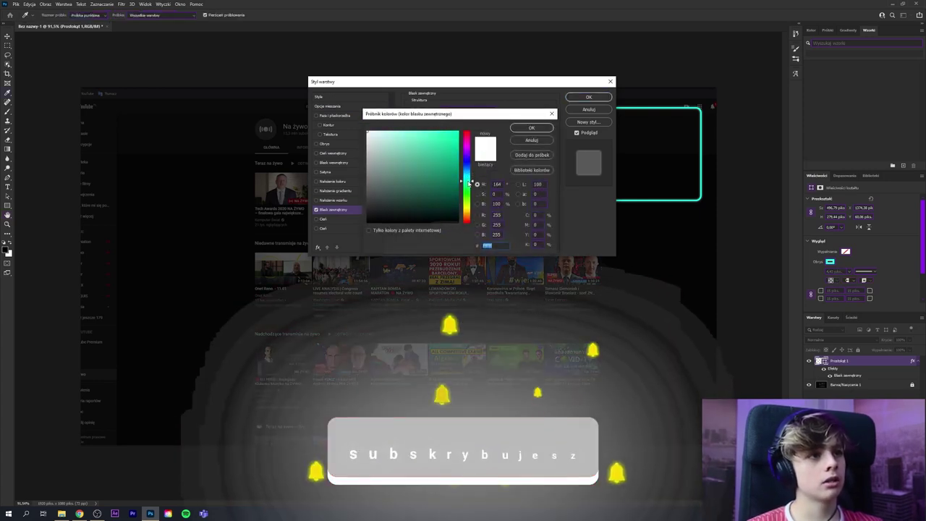
click(691, 197)
click(699, 190)
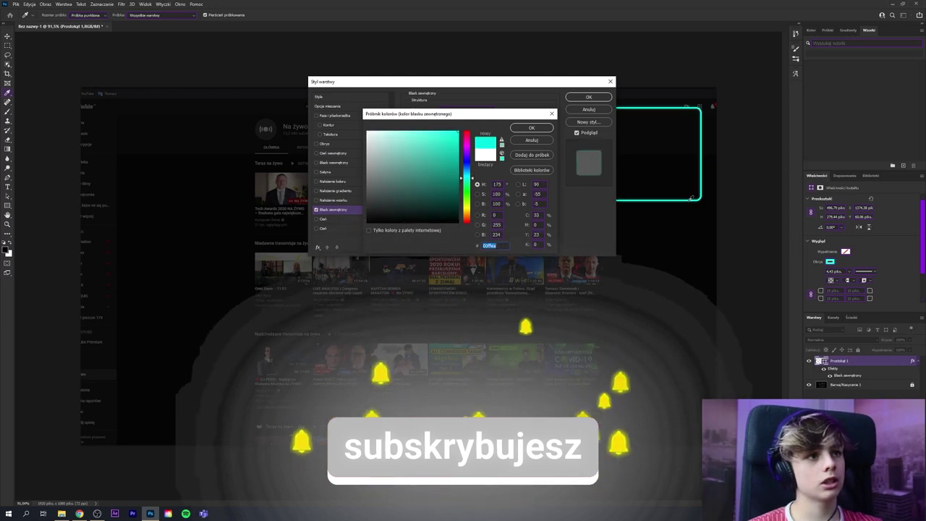
click(531, 128)
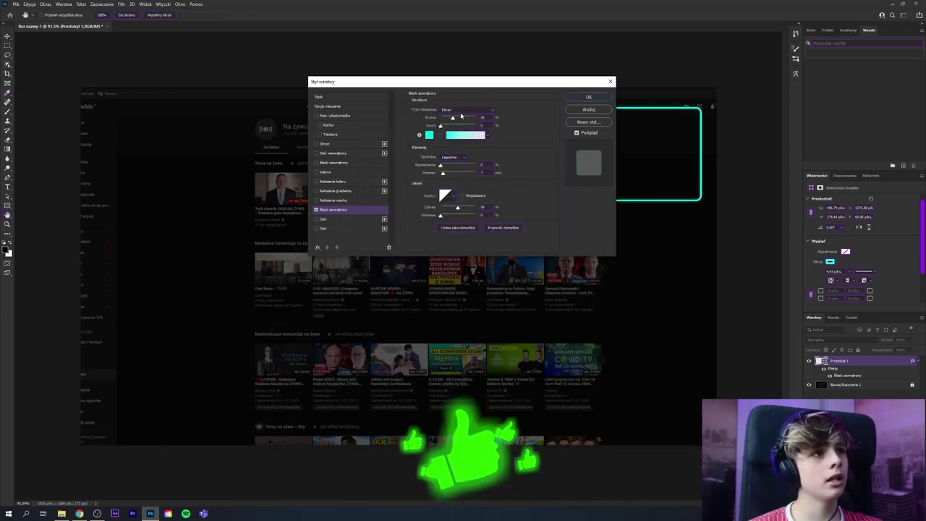
- Set the glow to Normal mode, about 22% opacity, spread 4, and a larger size
click(453, 111)
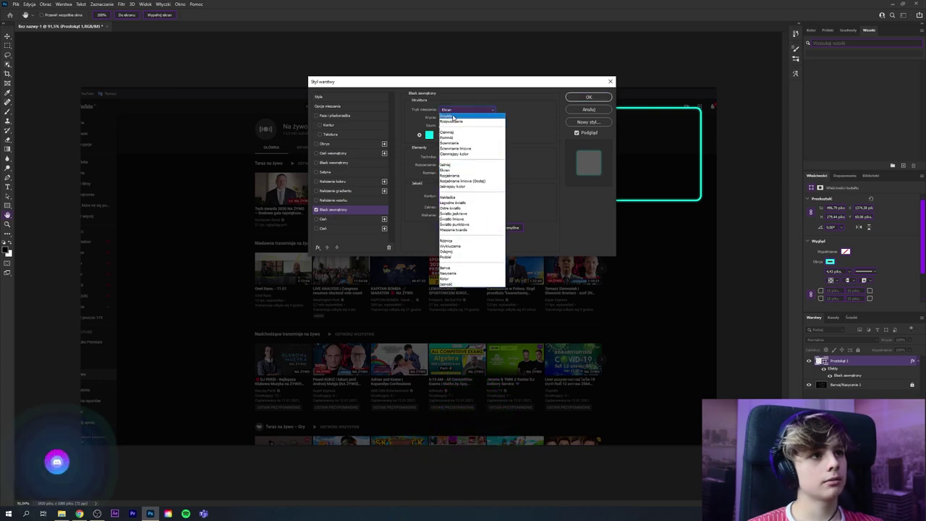
click(453, 118)
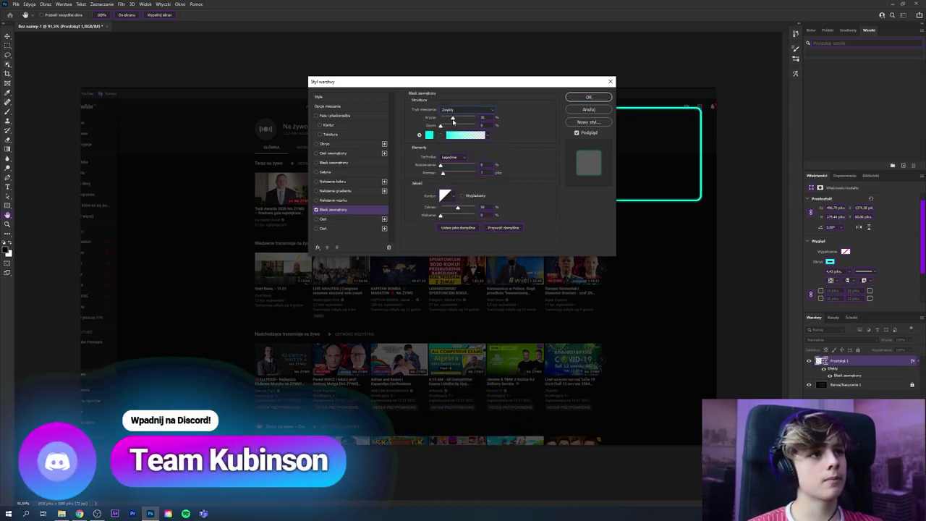
drag(453, 120, 549, 142)
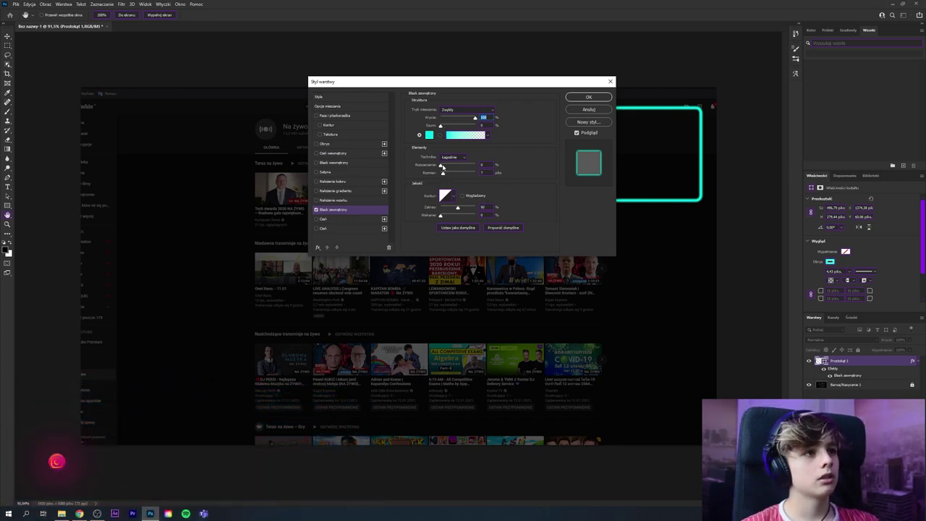
drag(443, 167, 449, 174)
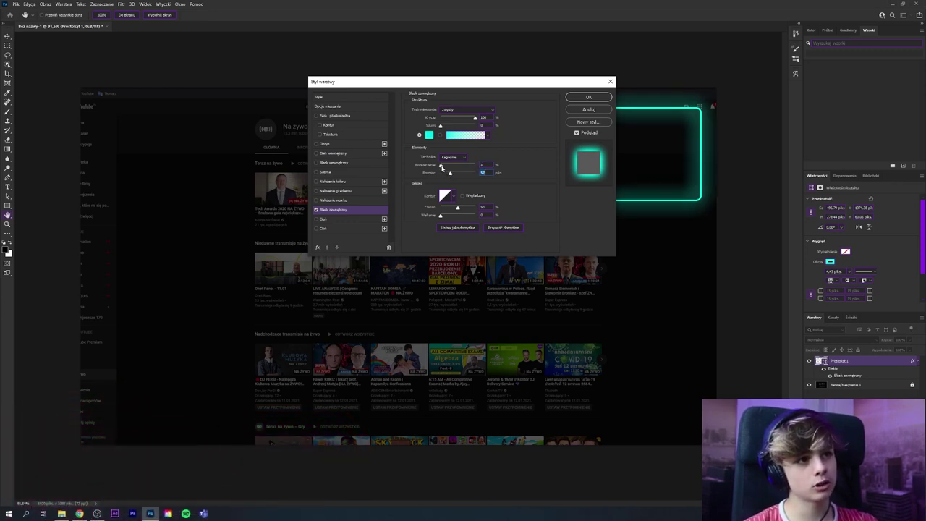
drag(440, 166, 455, 174)
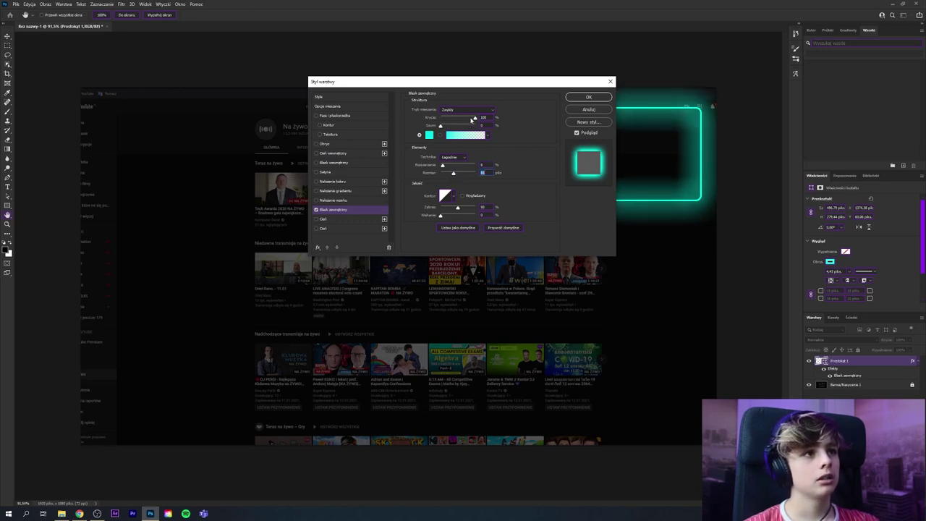
drag(473, 118, 451, 119)
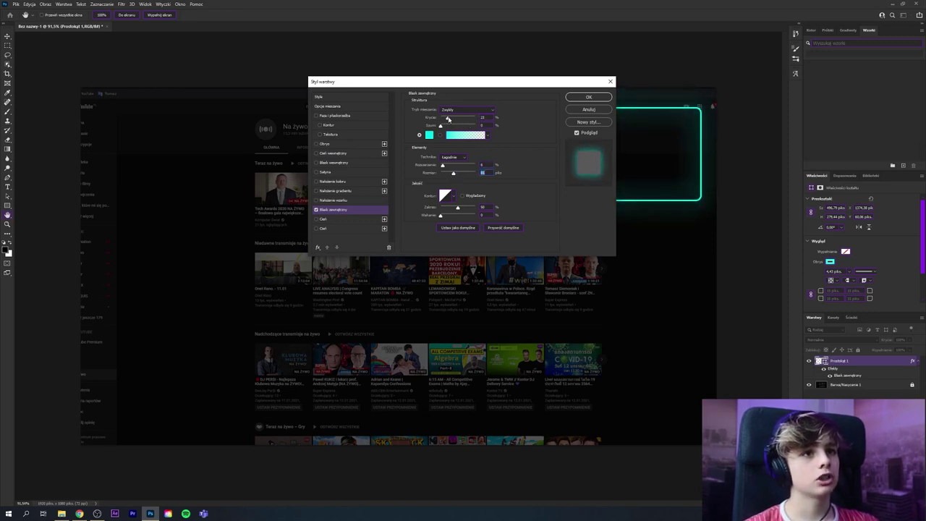
click(450, 119)
drag(457, 173, 457, 174)
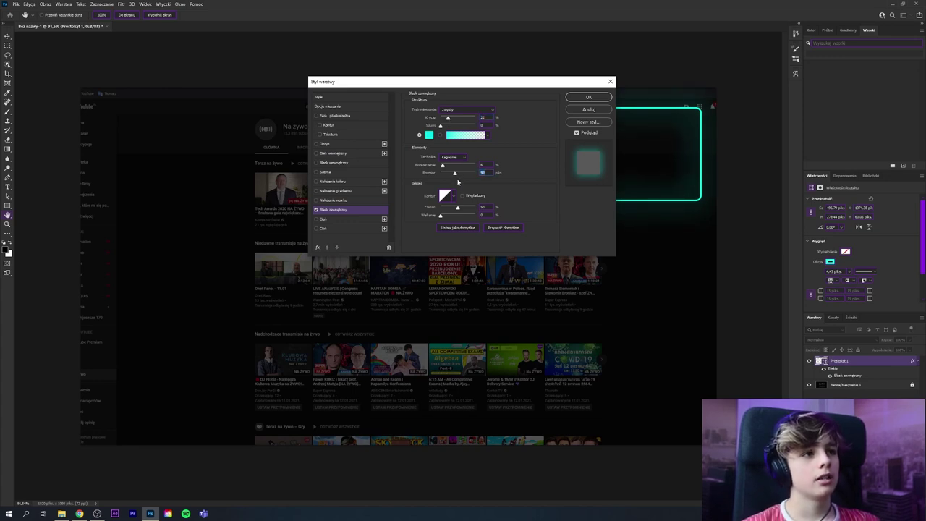
drag(456, 176, 457, 174)
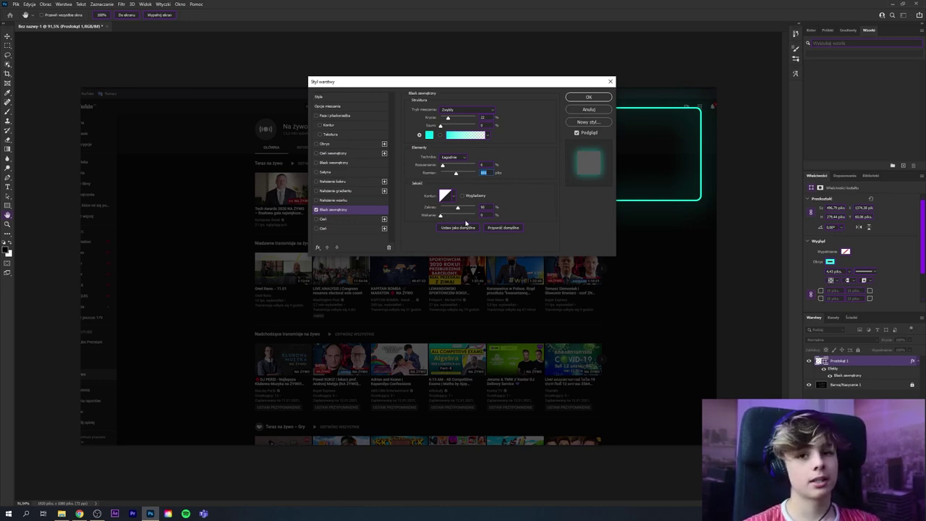
- Apply the outer glow and select the Barwa/Nasycenie 1 layer
click(589, 97)
scroll(630, 300, down, 2)
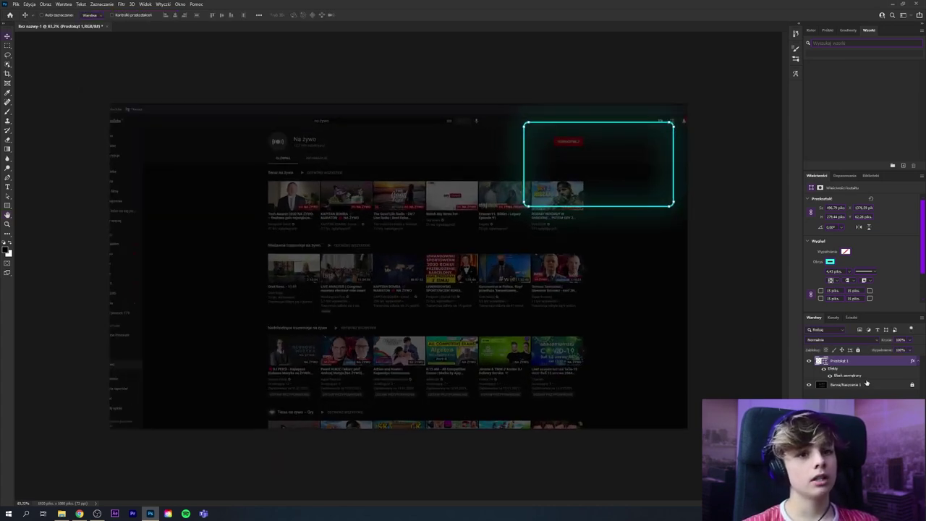
click(868, 385)
scroll(616, 269, down, 1)
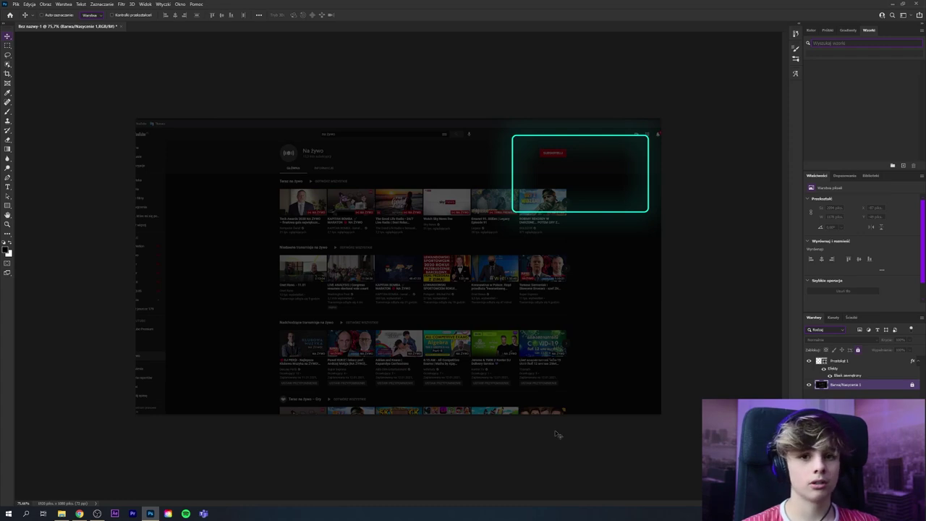
- Draw a roughly 640x60 px magenta bar near the canvas bottom-left
click(7, 206)
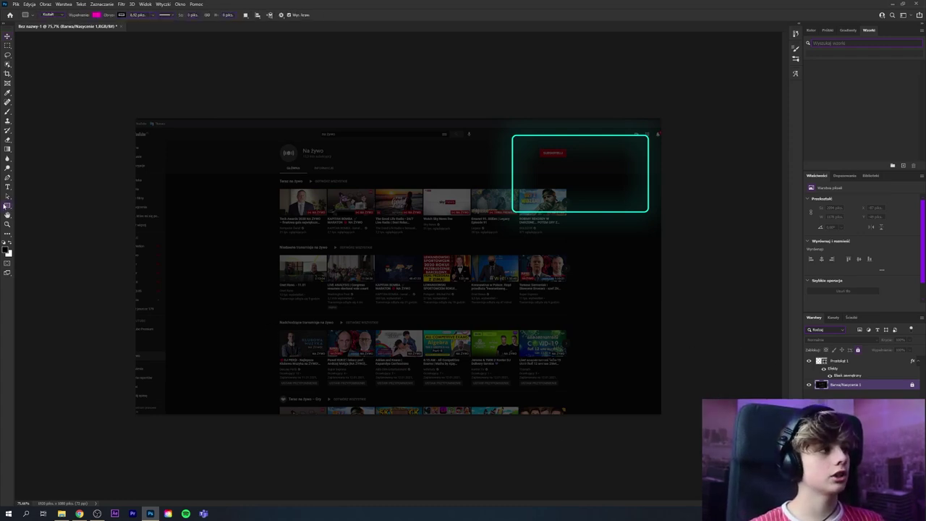
right_click(7, 208)
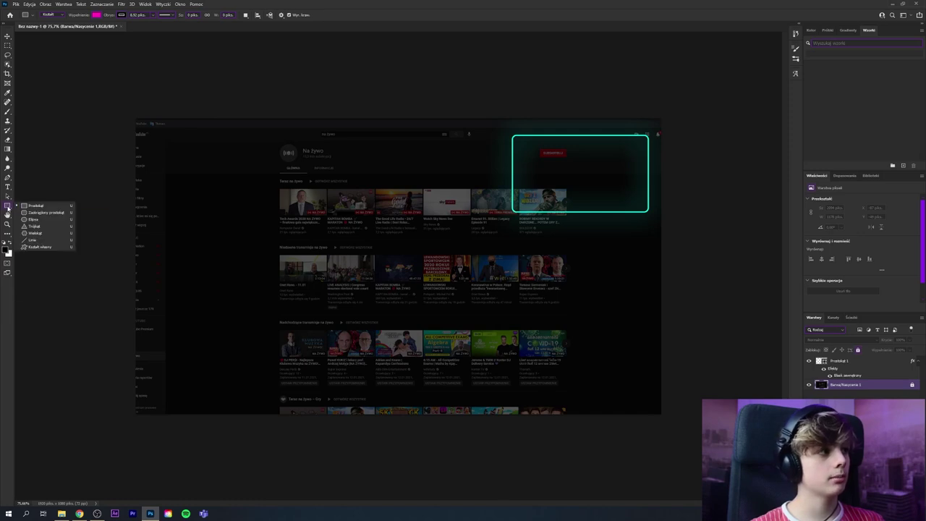
click(35, 205)
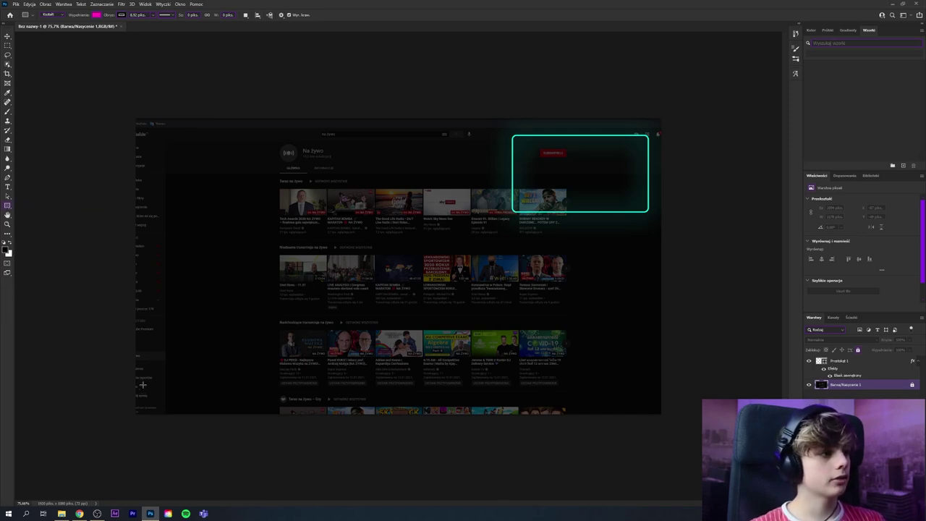
drag(145, 389, 311, 406)
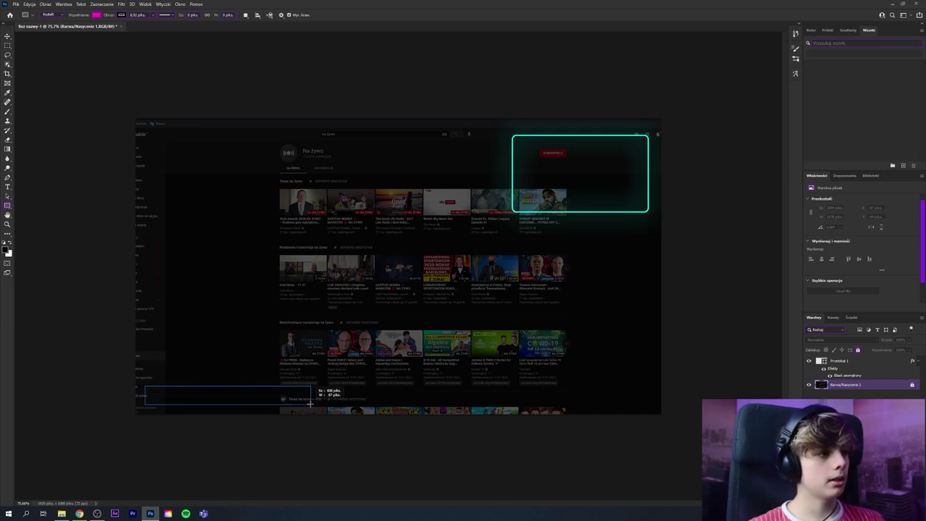
drag(311, 405, 323, 404)
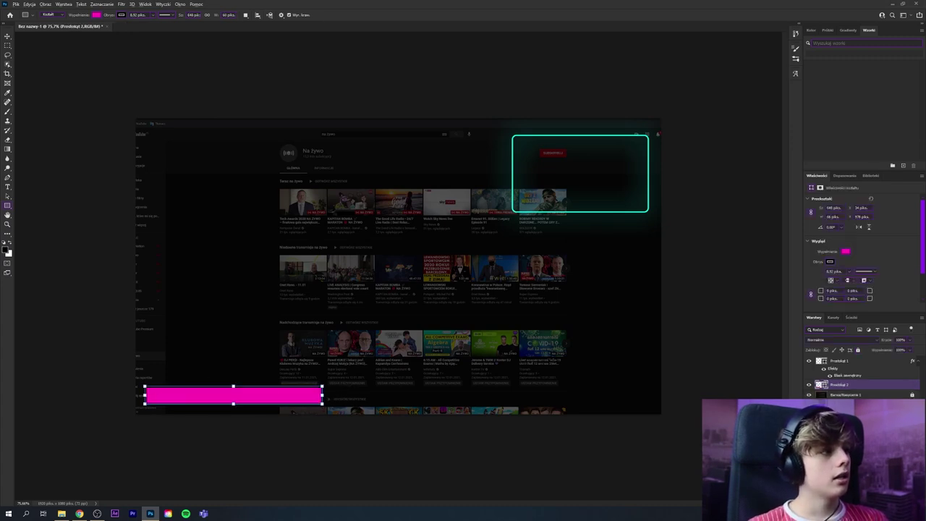
- Give the bar a cyan fill and no outline
click(97, 14)
click(121, 15)
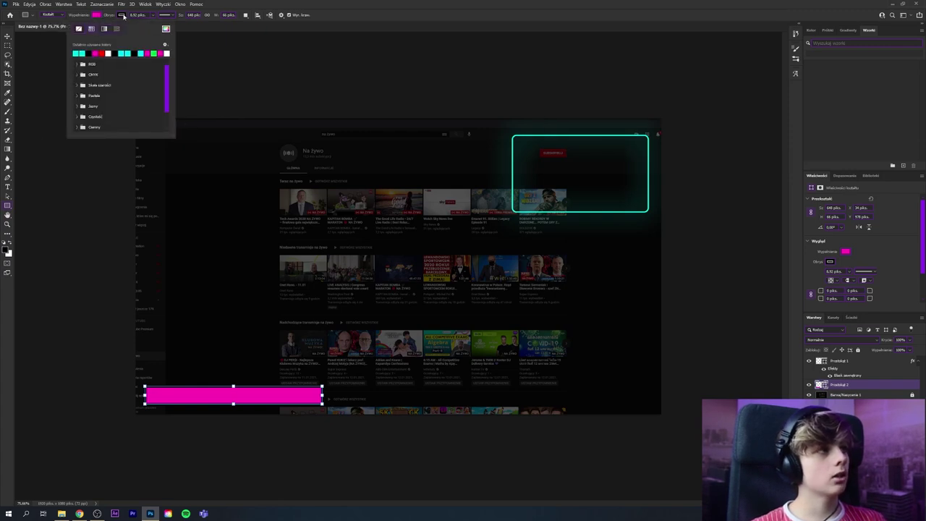
click(79, 29)
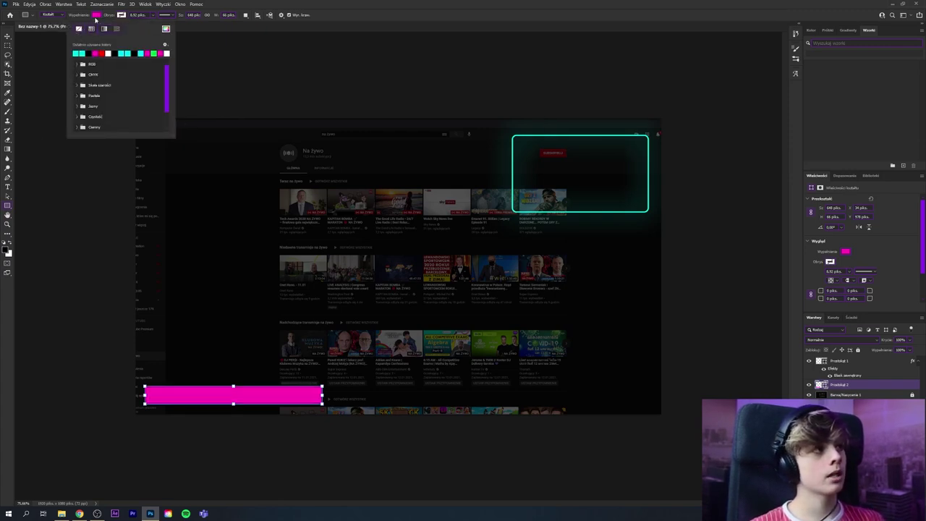
click(97, 15)
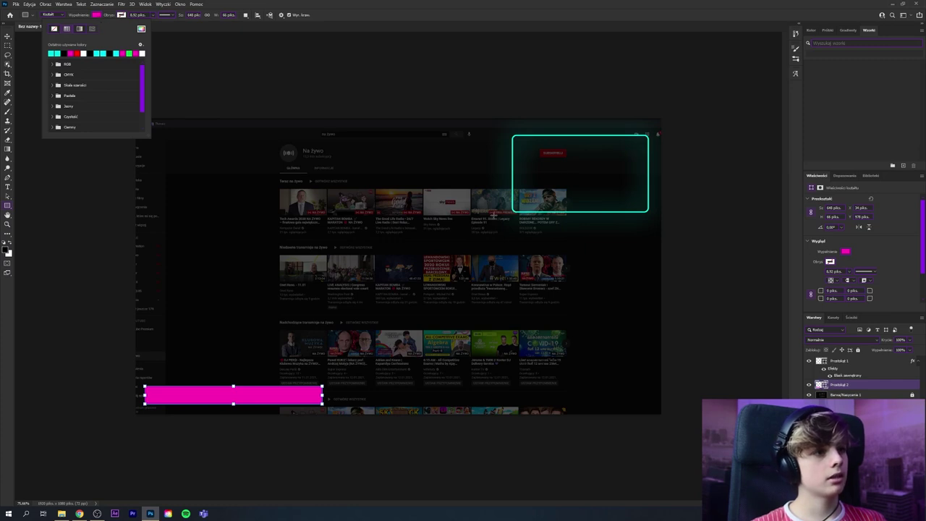
click(53, 53)
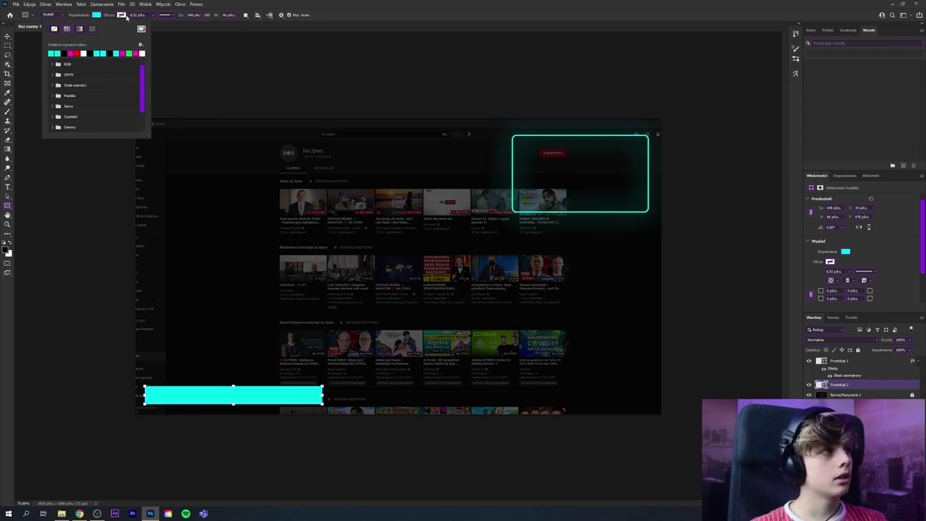
click(171, 25)
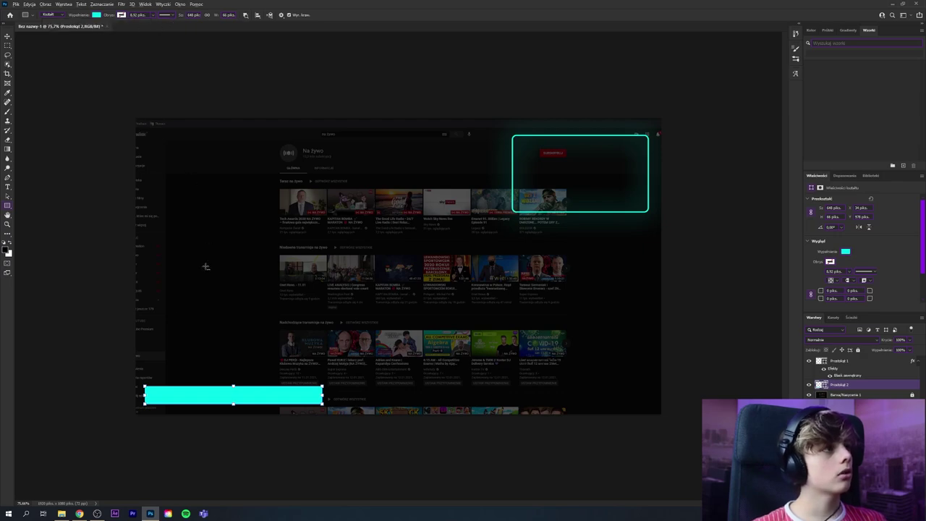
- Round the bar's corners fully into a pill shape
scroll(202, 265, up, 1)
scroll(201, 463, up, 2)
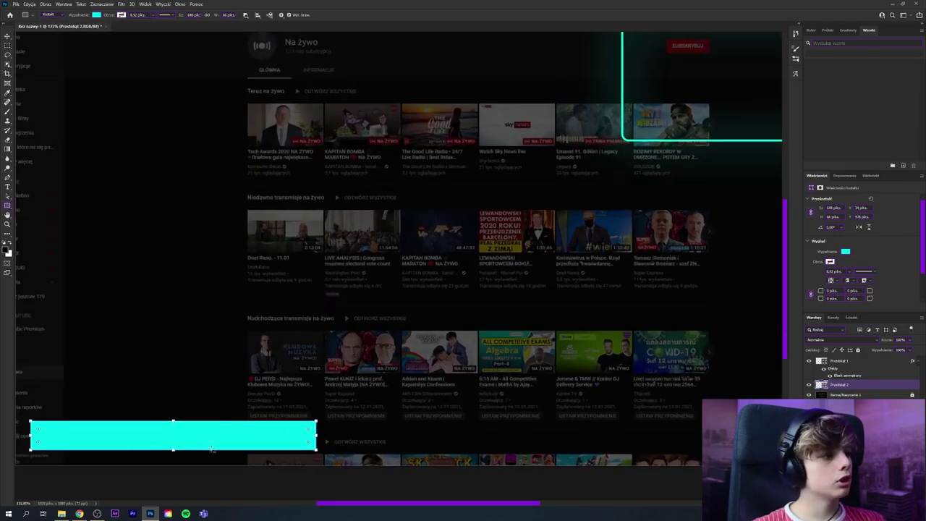
scroll(201, 463, up, 2)
scroll(329, 438, up, 2)
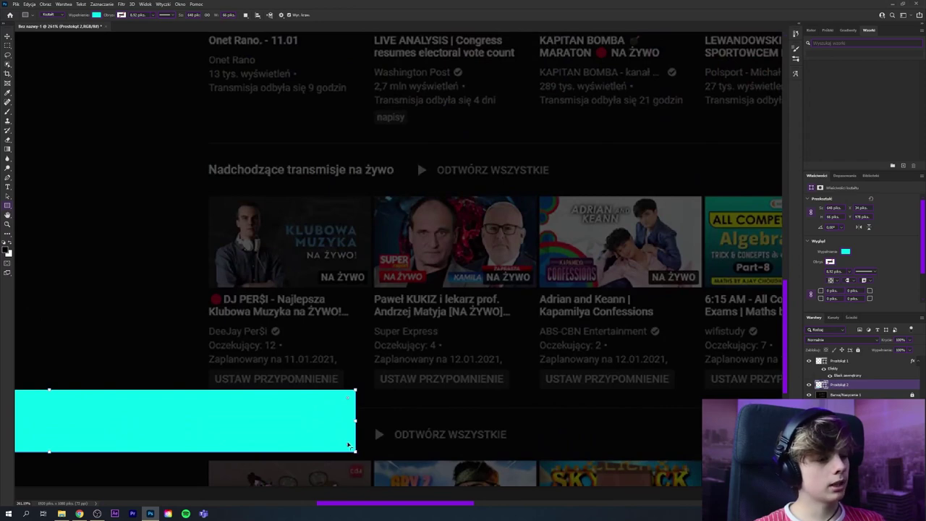
drag(348, 446, 341, 473)
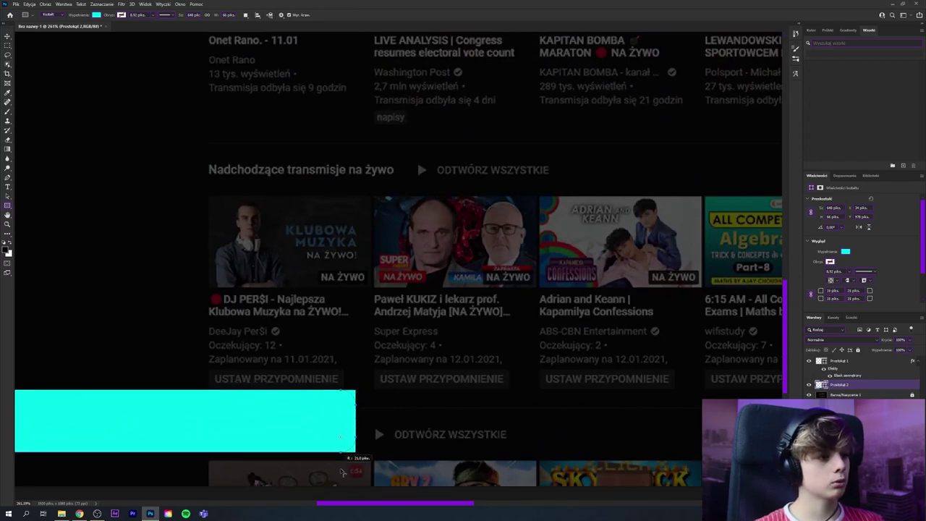
scroll(282, 420, down, 1)
scroll(217, 416, down, 3)
scroll(158, 408, down, 1)
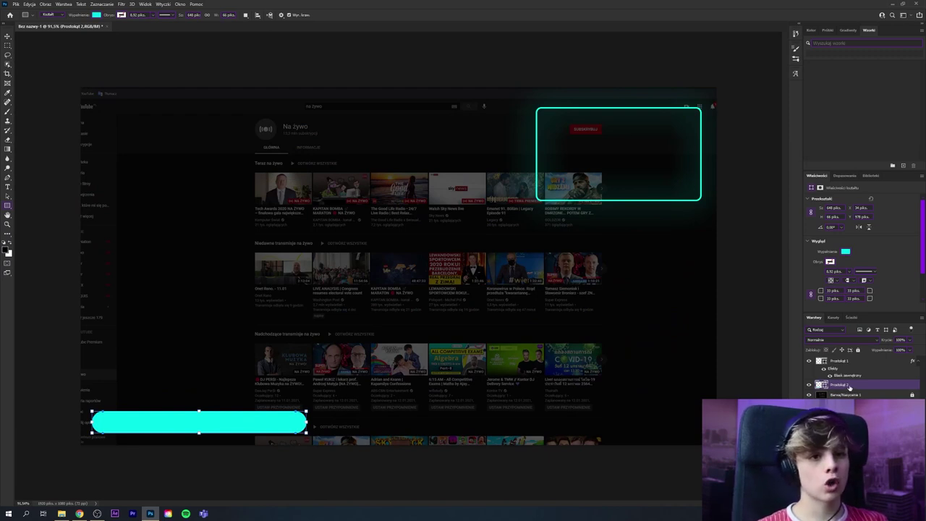
- Shift the cyan capsule slightly left and down, making it thinner and longer
key(v)
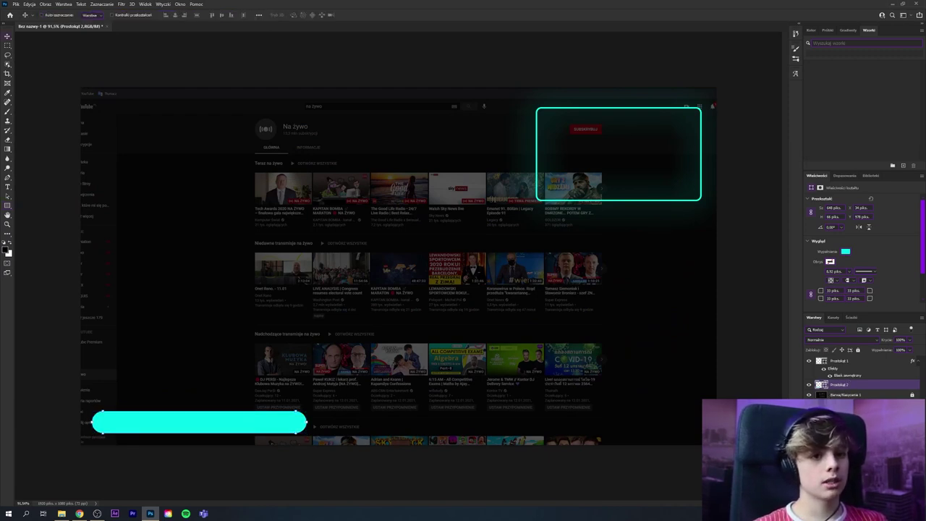
drag(129, 426, 121, 436)
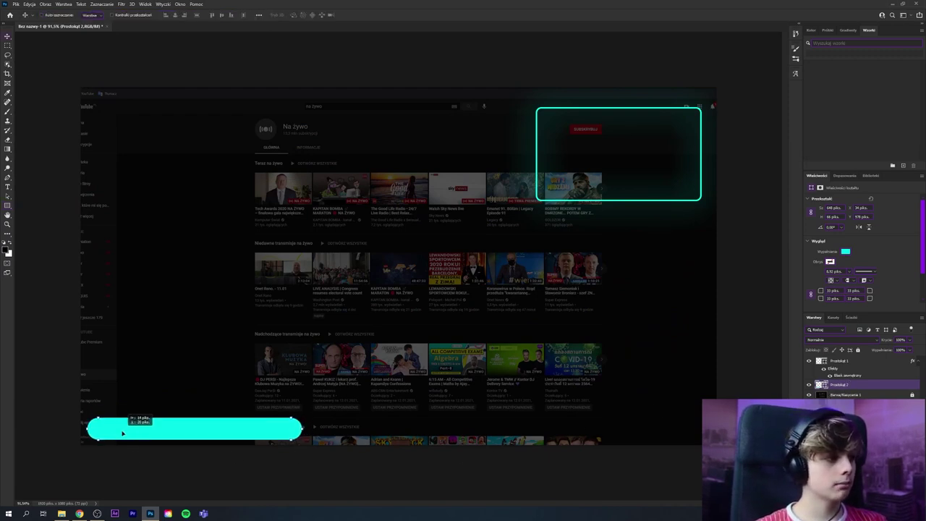
click(7, 207)
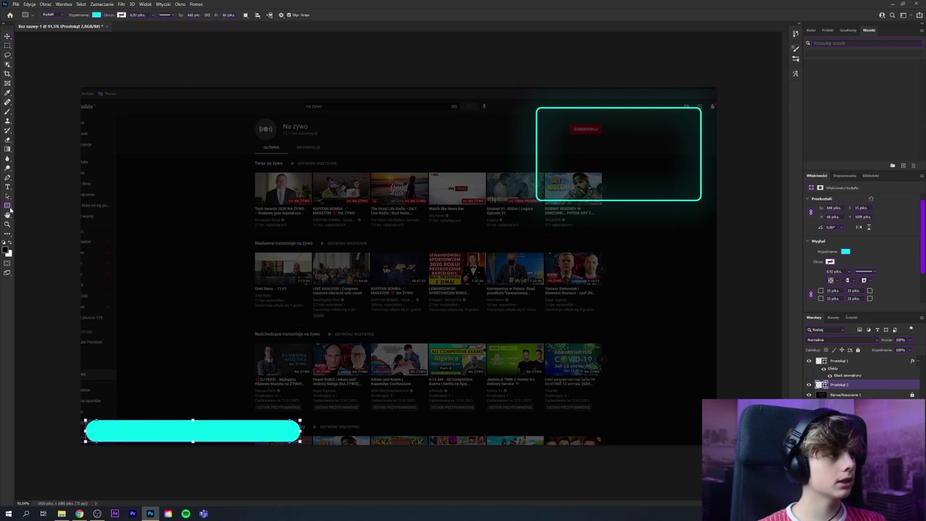
click(26, 213)
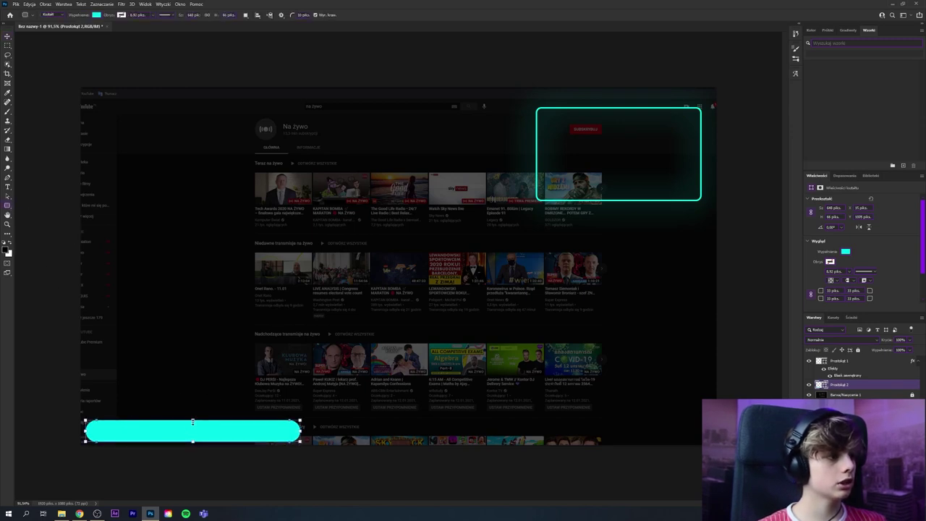
drag(192, 421, 193, 426)
drag(193, 427, 192, 428)
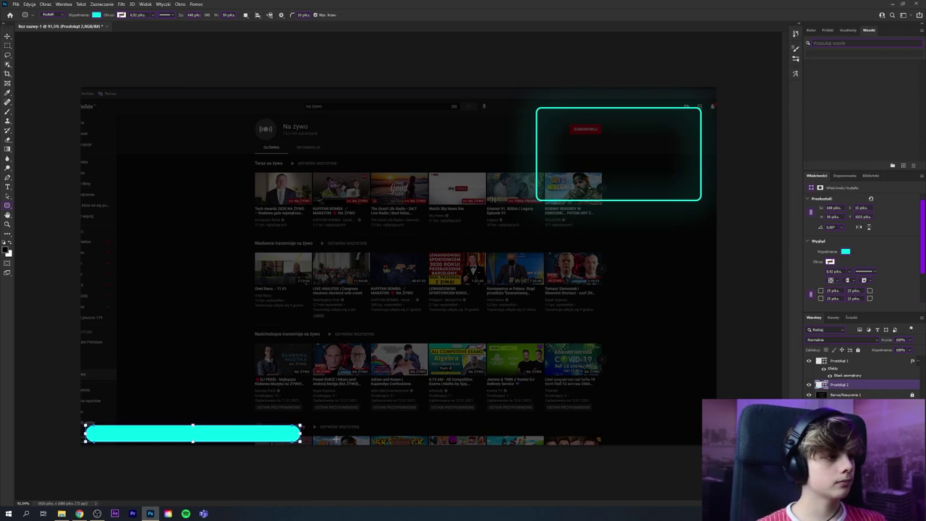
mouse_move(301, 434)
mouse_down()
mouse_move(351, 434)
mouse_move(319, 435)
mouse_up()
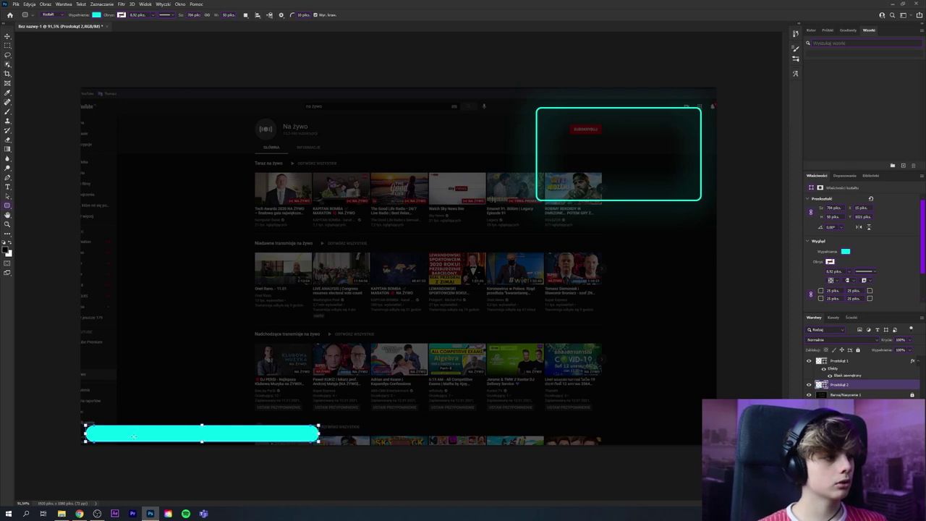
drag(202, 425, 202, 427)
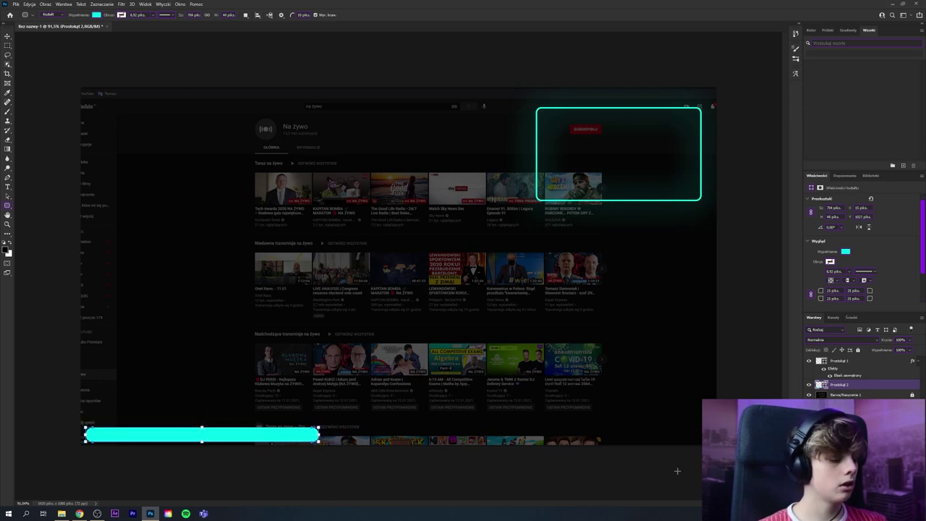
- Nudge the cyan bar a few pixels left, then make the neon frame layer active
key(v)
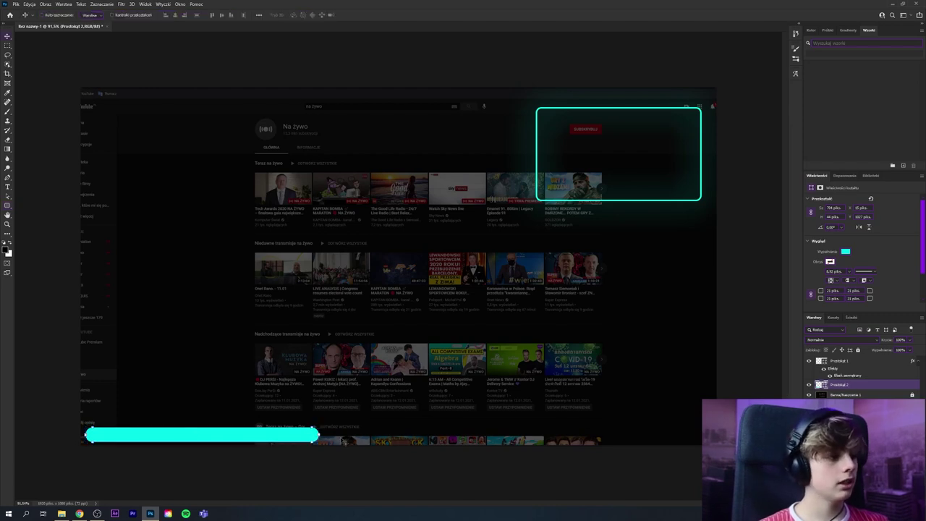
drag(200, 439, 197, 439)
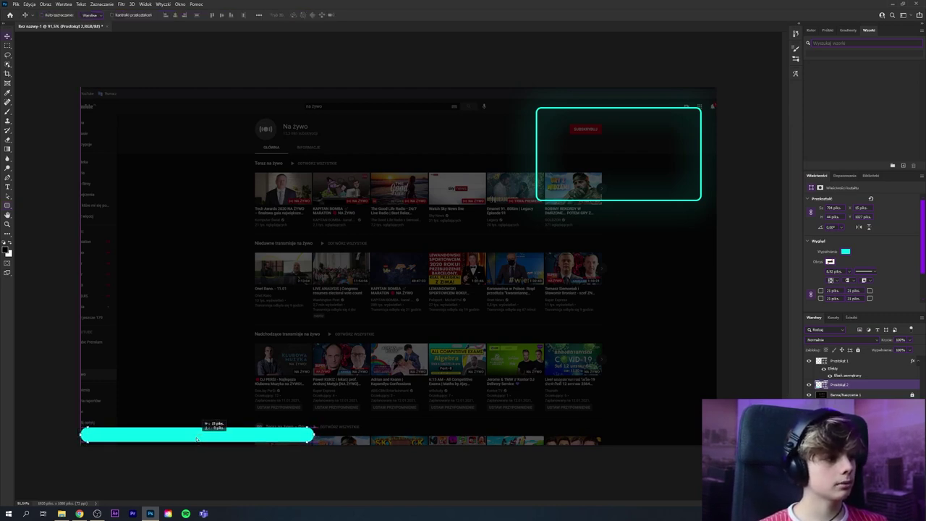
key(alt+bracketright)
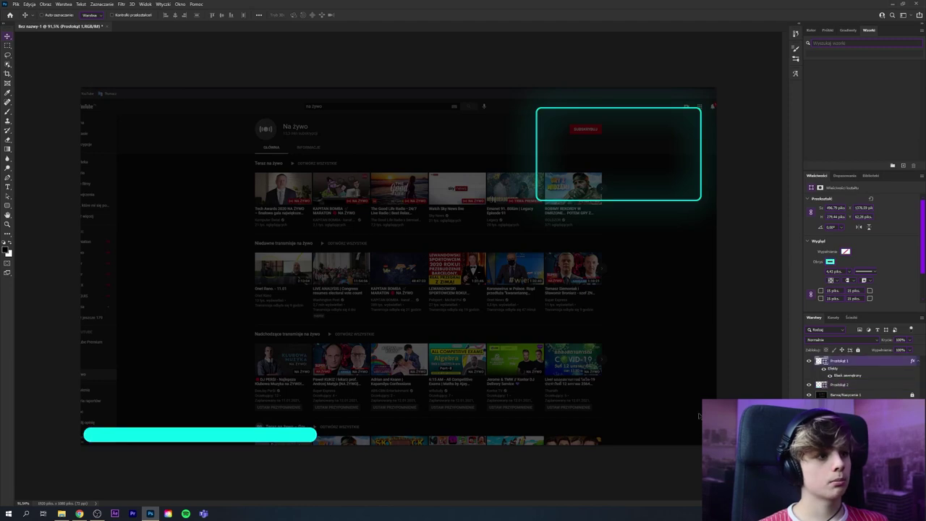
key(ctrl+plus)
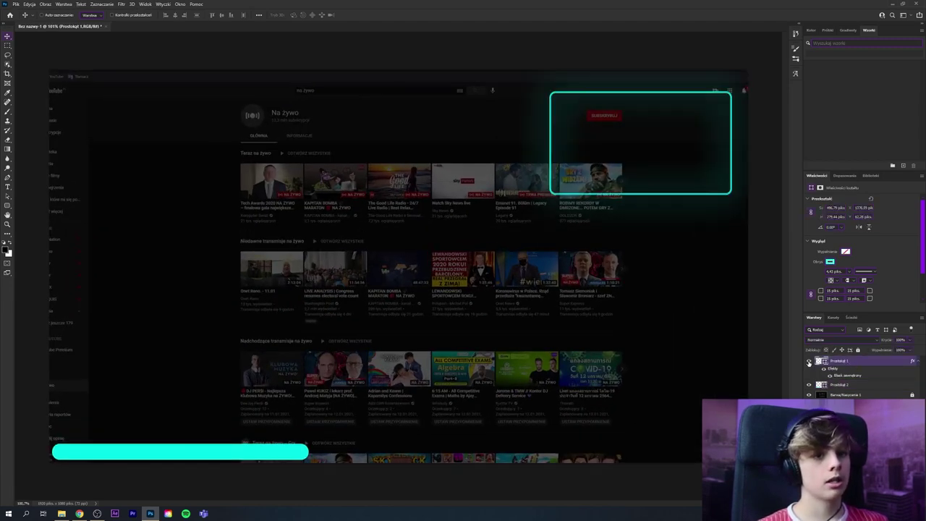
- Fade the Prostokąt 2 cyan bar to 32% opacity and duplicate it for transforming
click(859, 386)
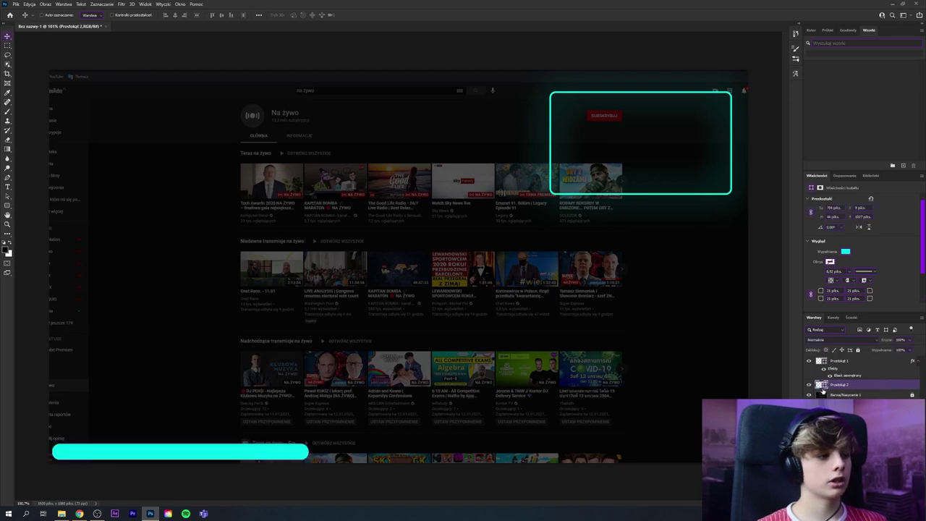
click(912, 340)
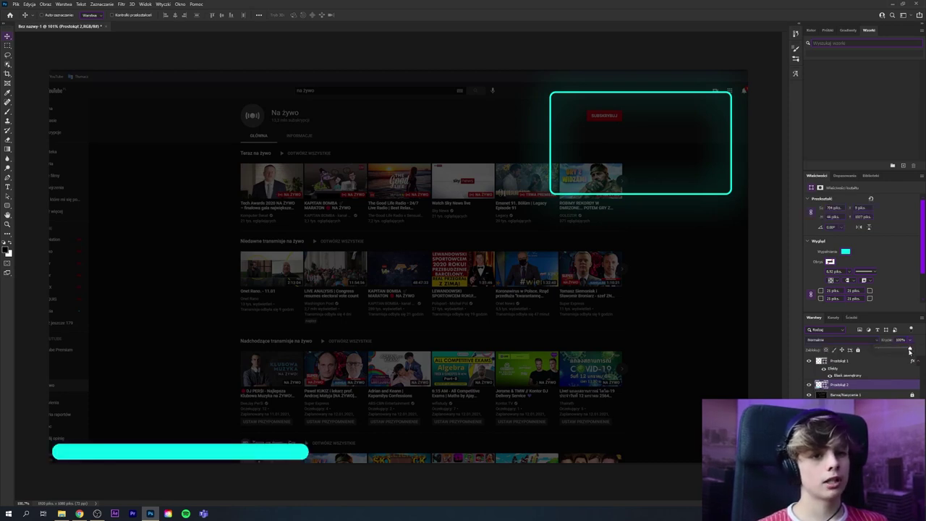
drag(901, 350, 889, 350)
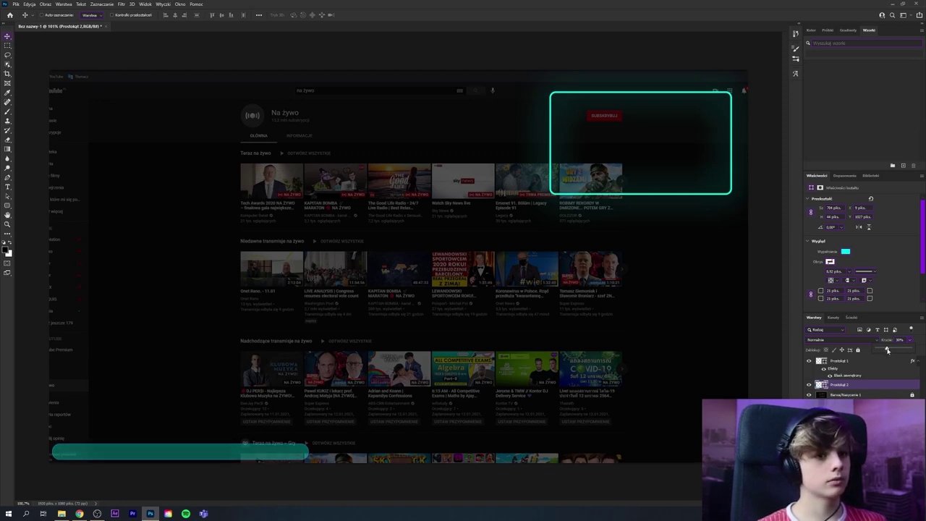
drag(889, 351, 889, 350)
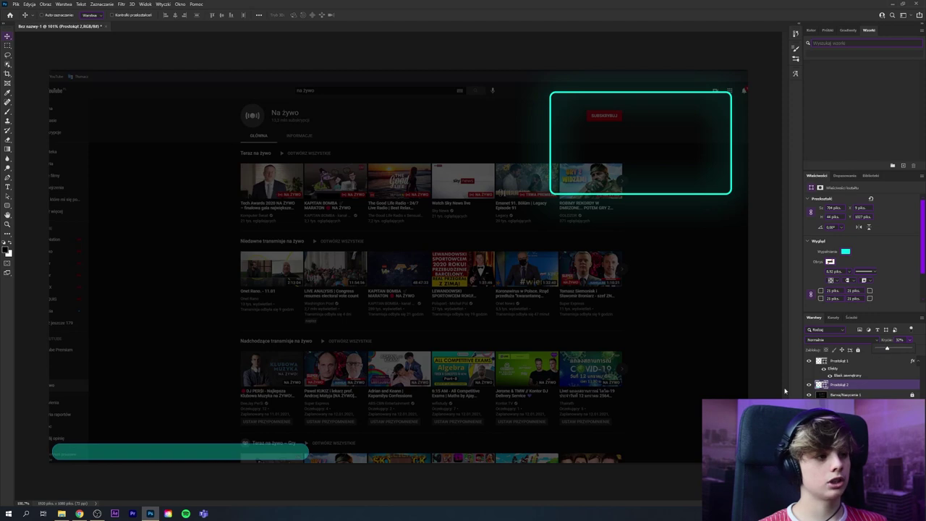
click(869, 386)
key(ctrl+minus)
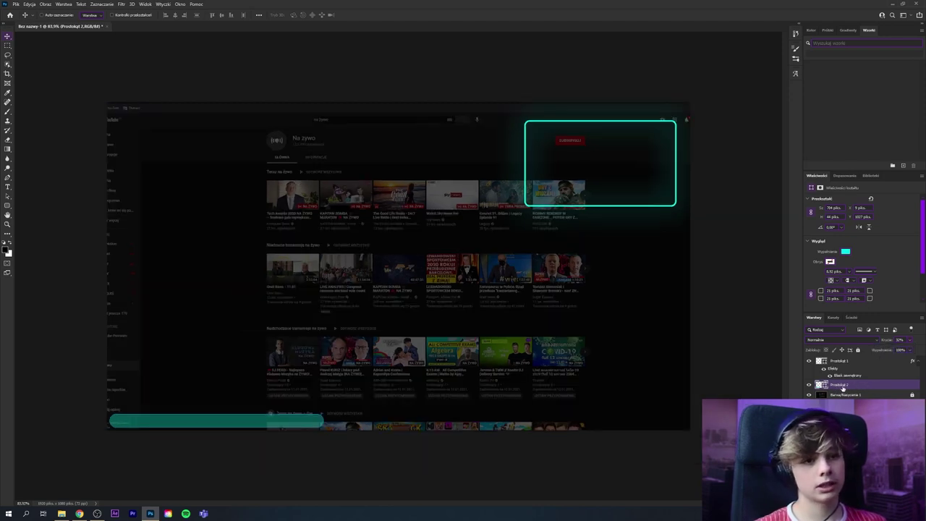
key(ctrl+j)
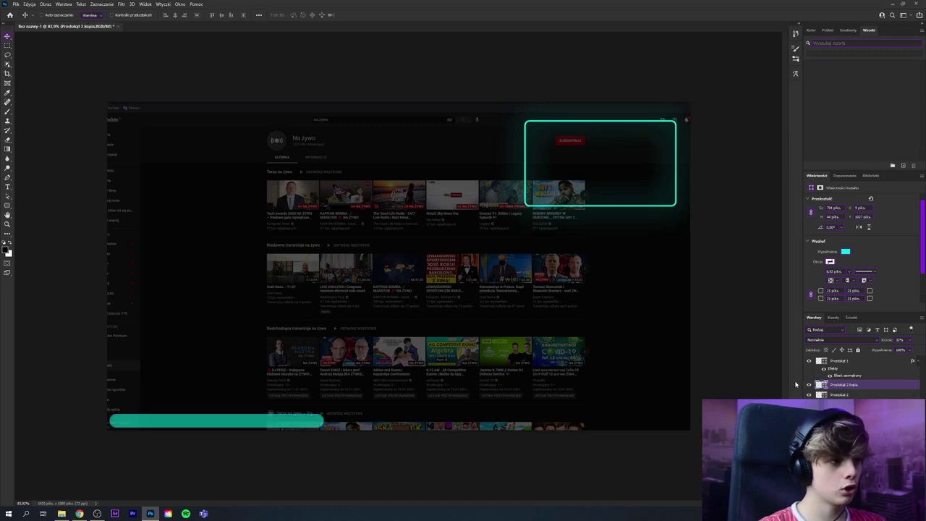
key(ctrl+t)
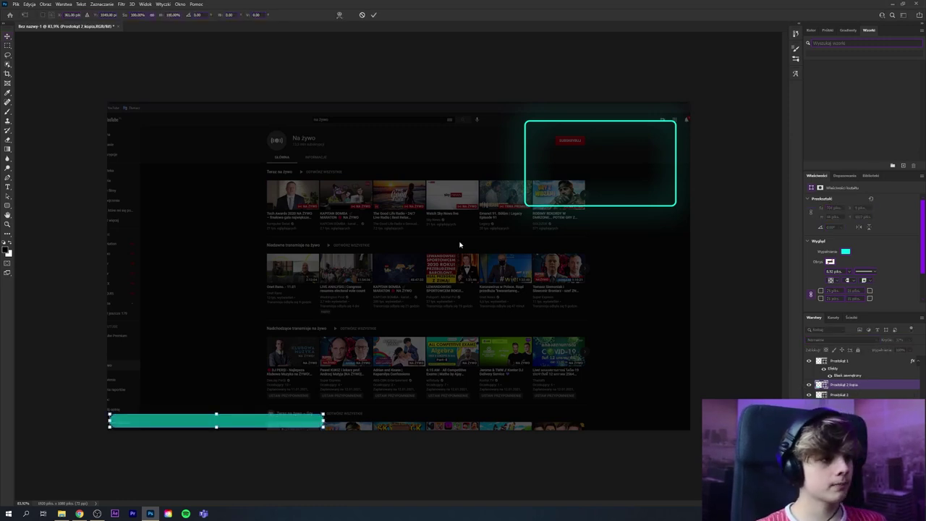
- Make the duplicated bar slightly wider and taller than the original
scroll(410, 283, up, 2)
scroll(178, 449, up, 2)
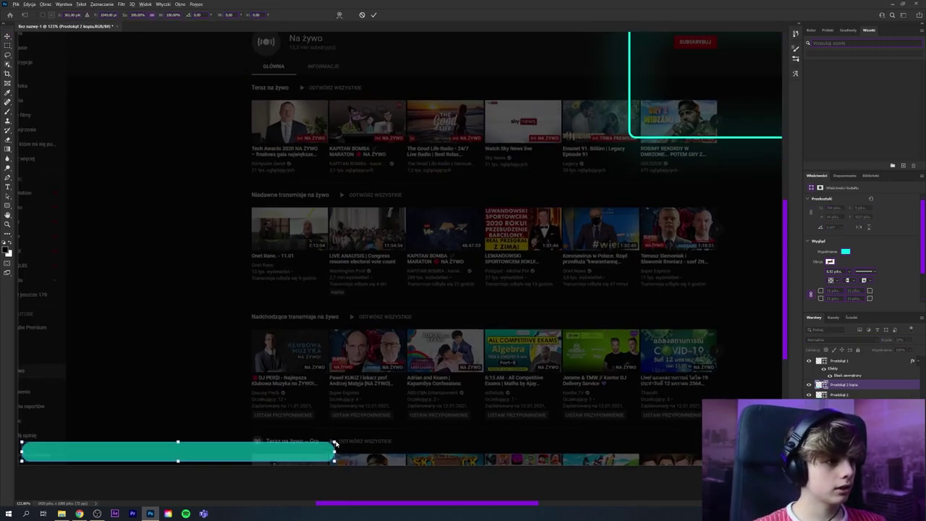
drag(334, 441, 337, 430)
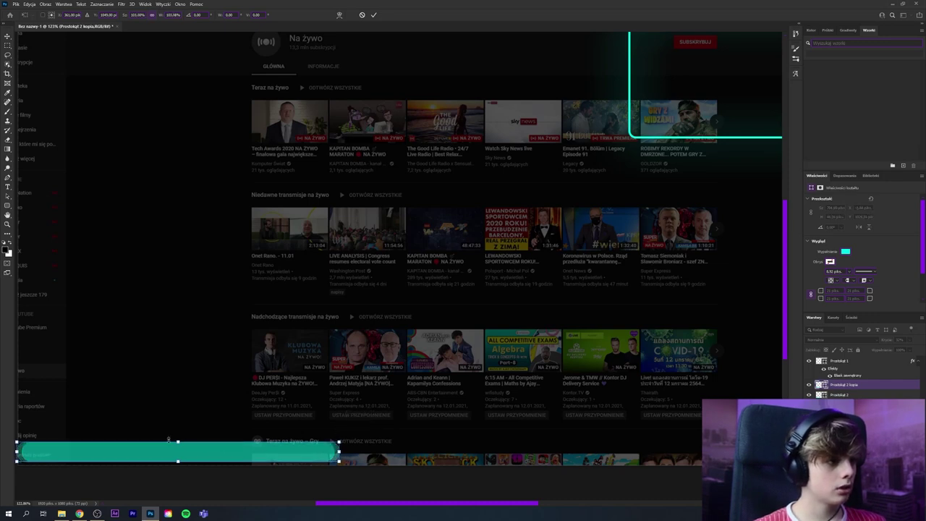
drag(177, 441, 178, 439)
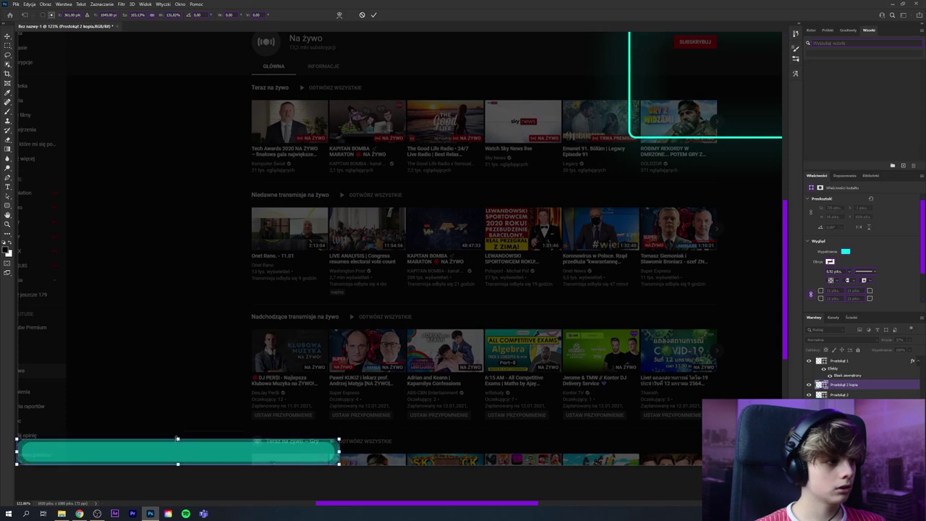
key(Return)
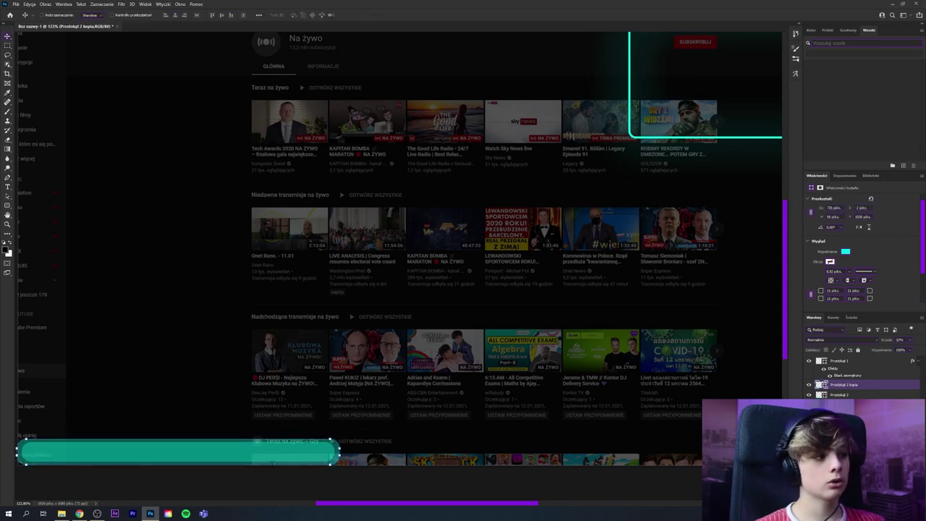
- Shift both bar layers a few pixels right, then reselect only the duplicate
shift+click(275, 448)
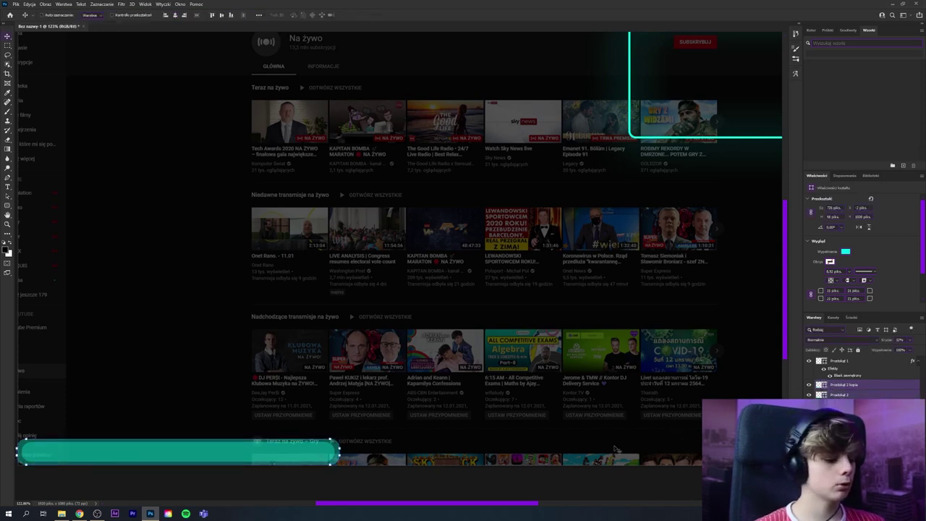
drag(263, 455, 268, 454)
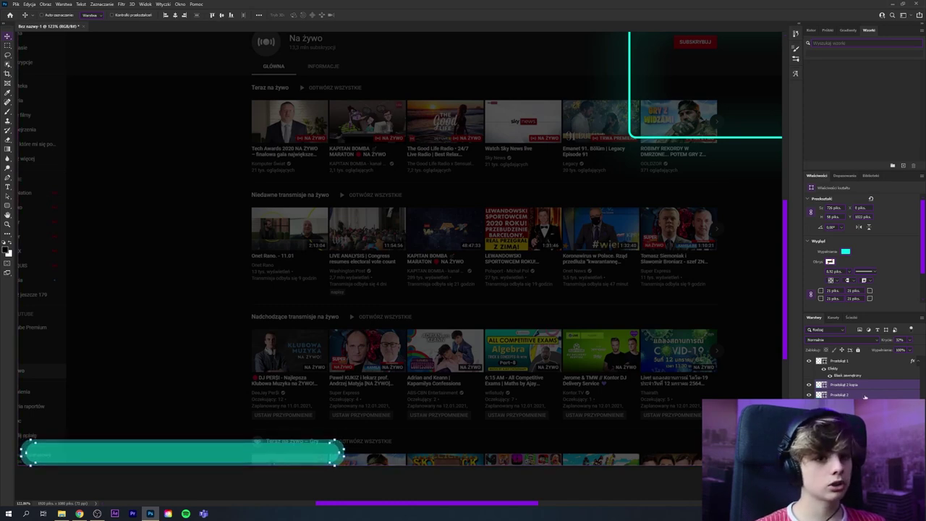
click(861, 384)
click(809, 395)
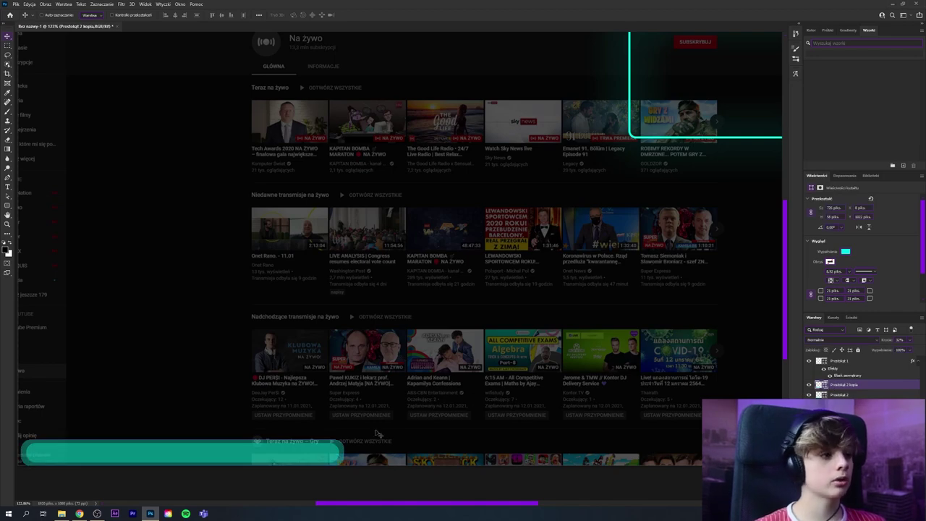
scroll(335, 455, down, 2)
scroll(335, 455, up, 1)
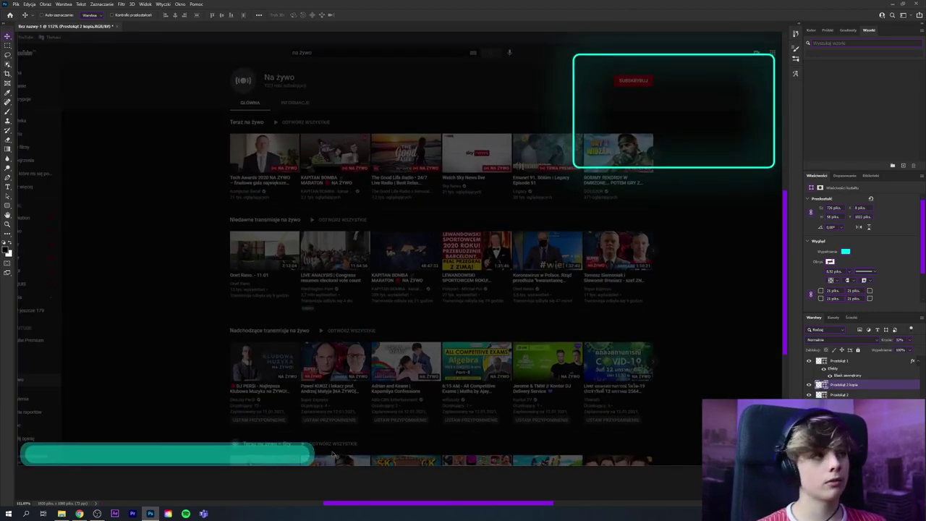
scroll(127, 340, down, 1)
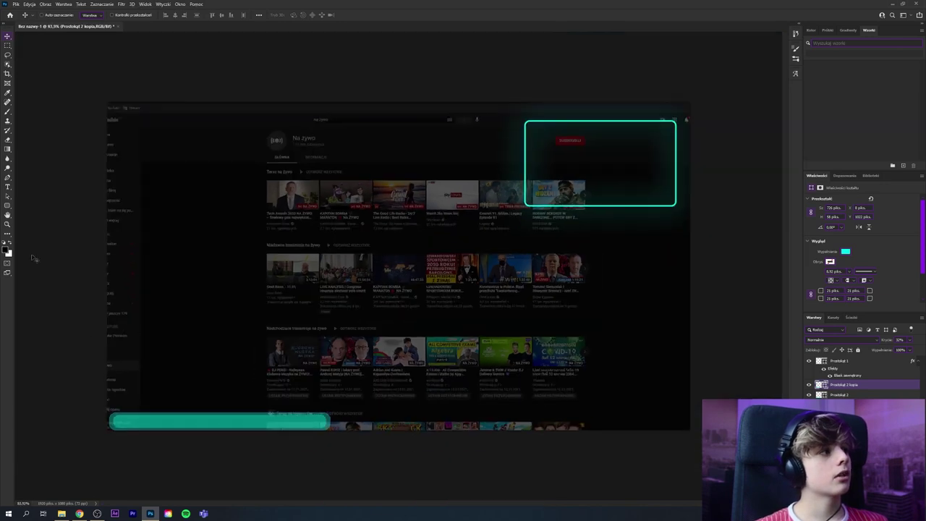
- Give the duplicated bar no fill, a white stroke, and a thinner stroke width
click(6, 209)
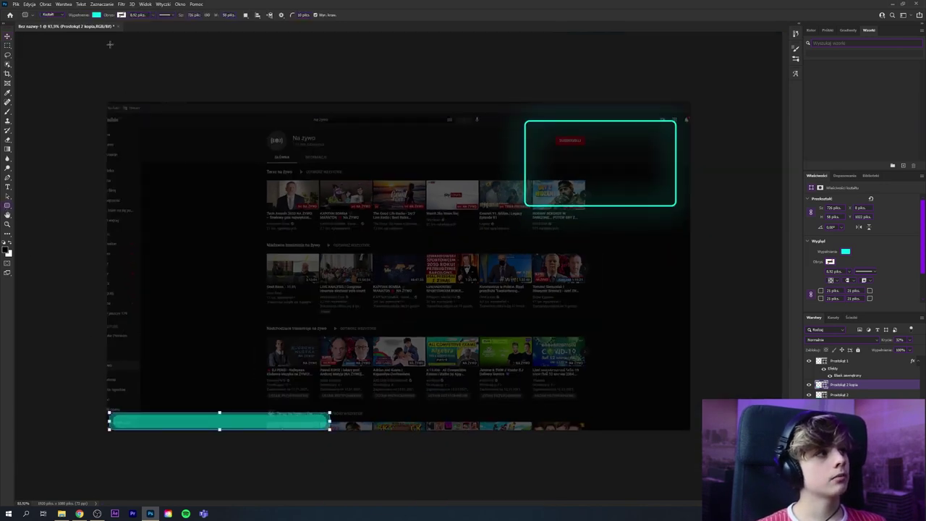
click(97, 15)
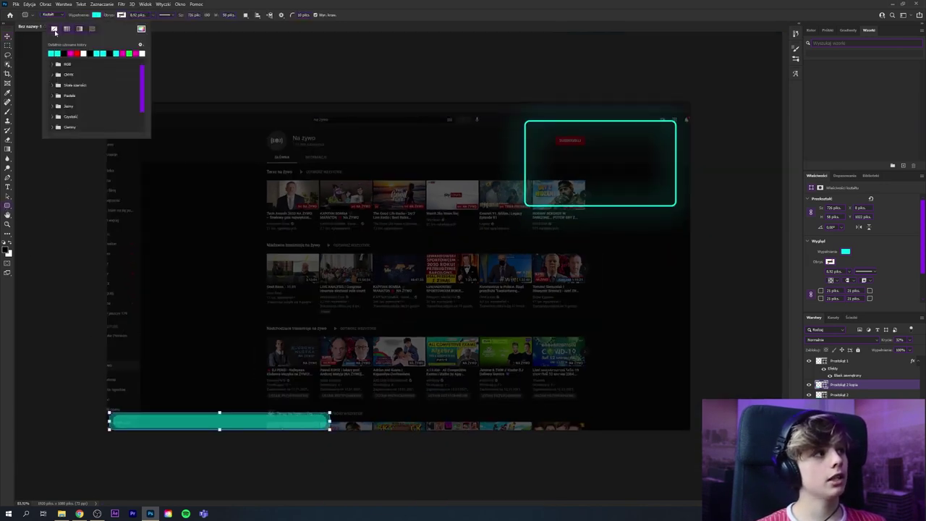
click(54, 29)
click(121, 15)
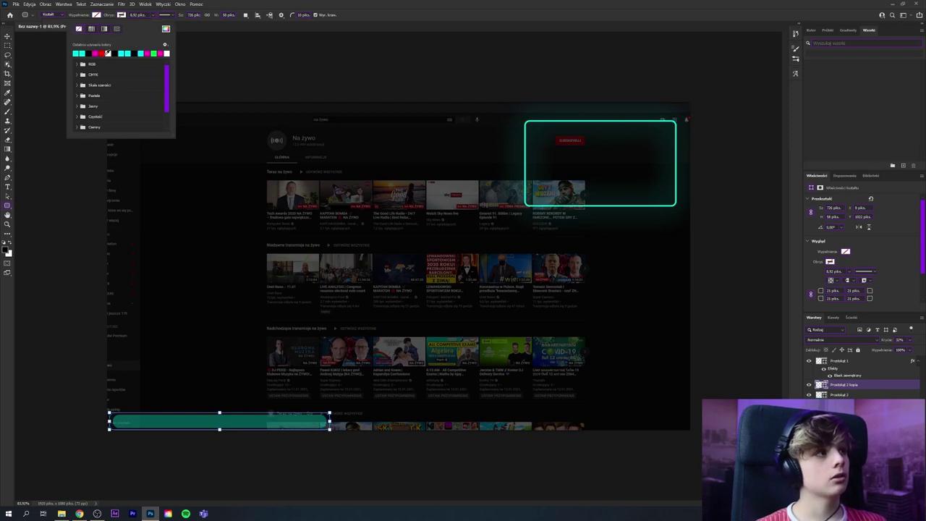
click(108, 52)
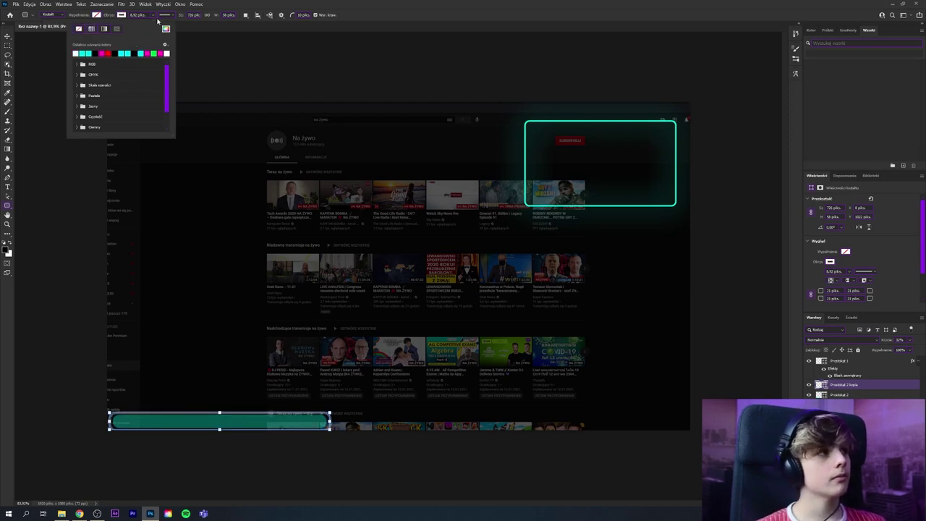
click(153, 14)
drag(153, 26, 150, 26)
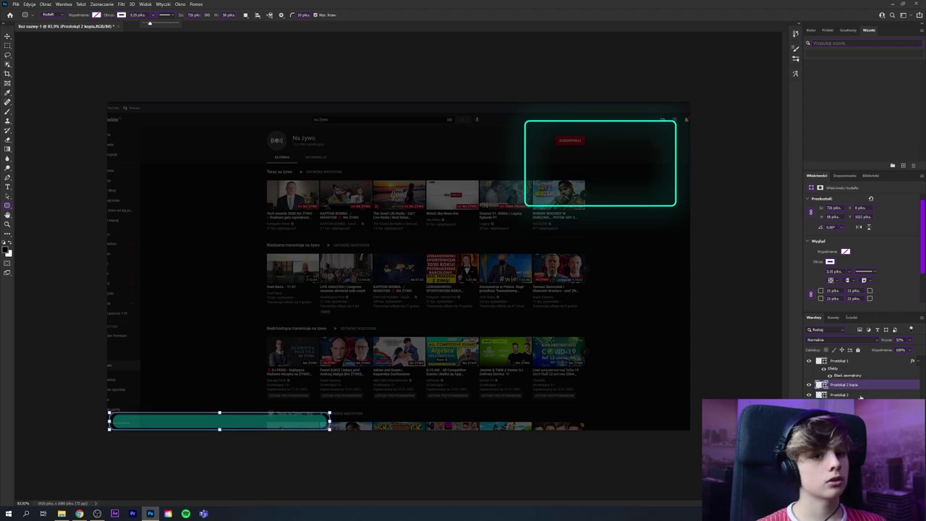
- Switch to the Move tool with the Prostokąt 2 kopia layer selected
click(908, 341)
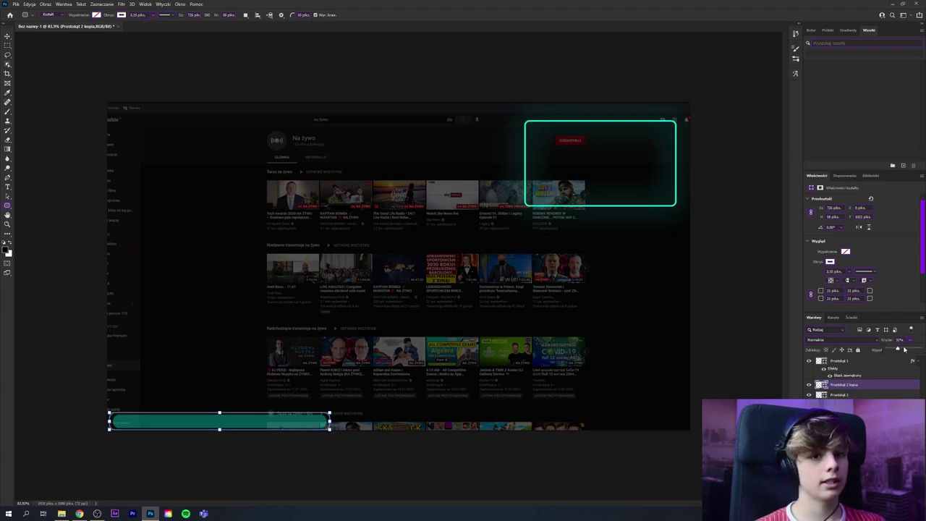
scroll(403, 244, up, 2)
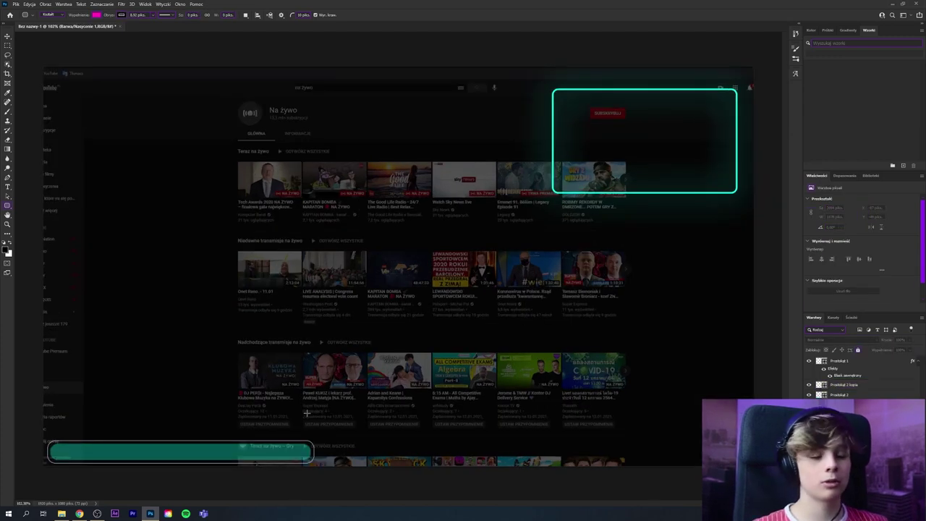
key(v)
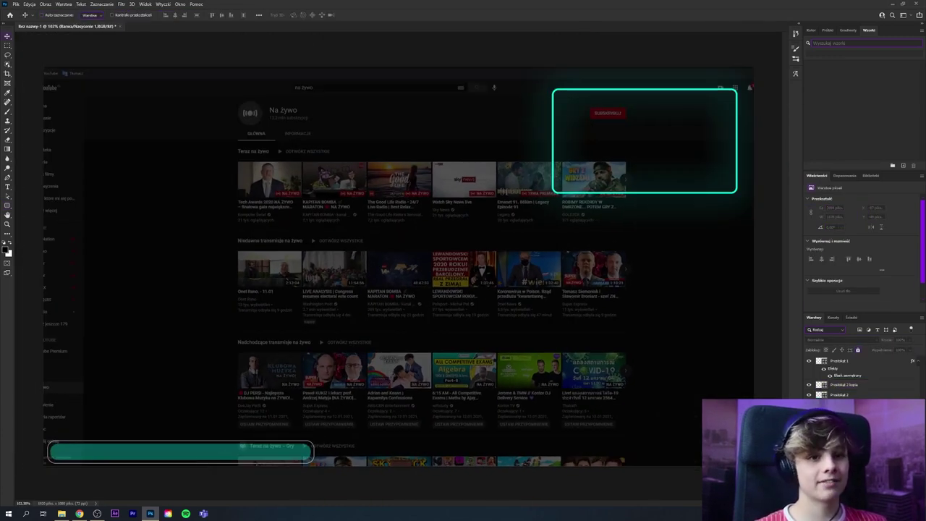
click(818, 395)
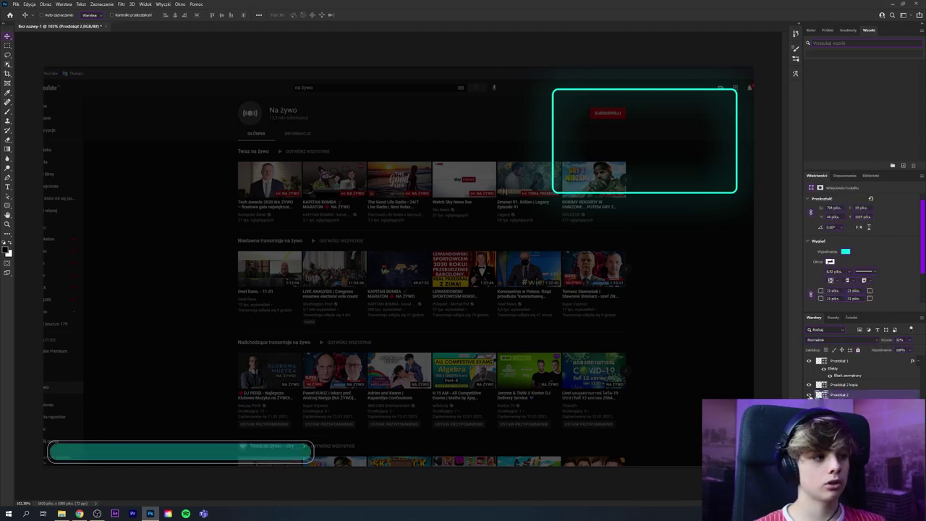
click(823, 388)
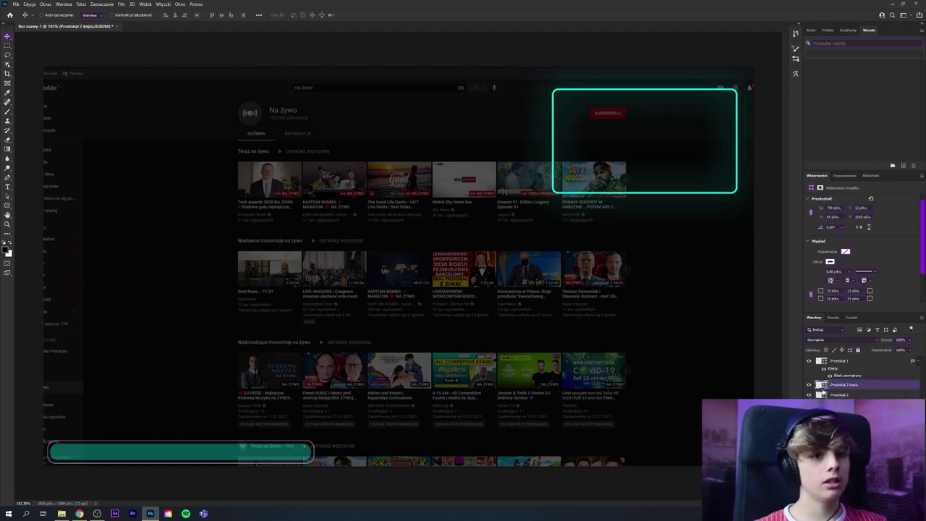
scroll(347, 464, up, 5)
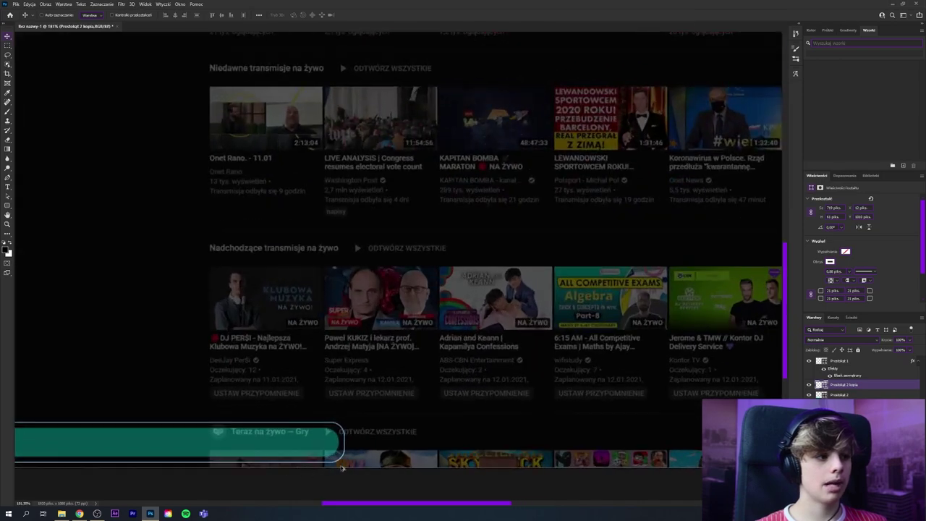
scroll(347, 464, down, 2)
click(839, 395)
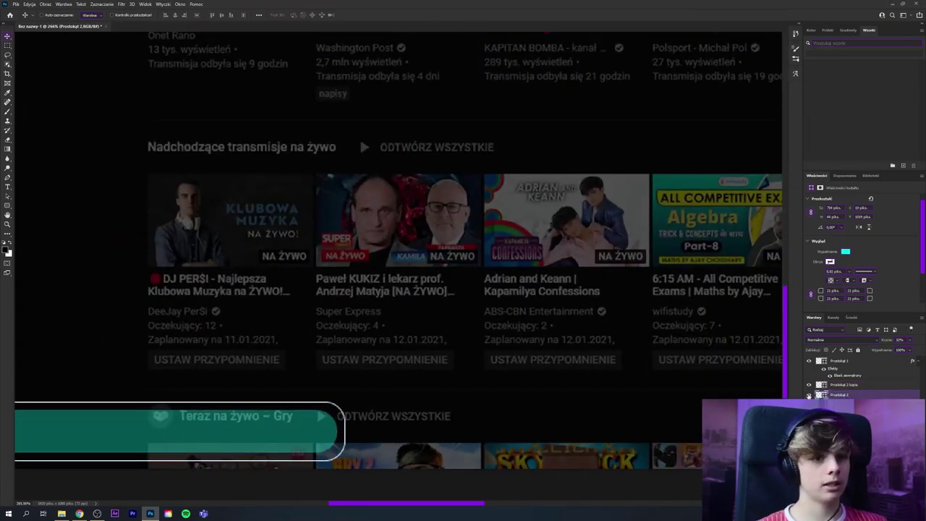
scroll(333, 464, down, 3)
scroll(482, 461, up, 2)
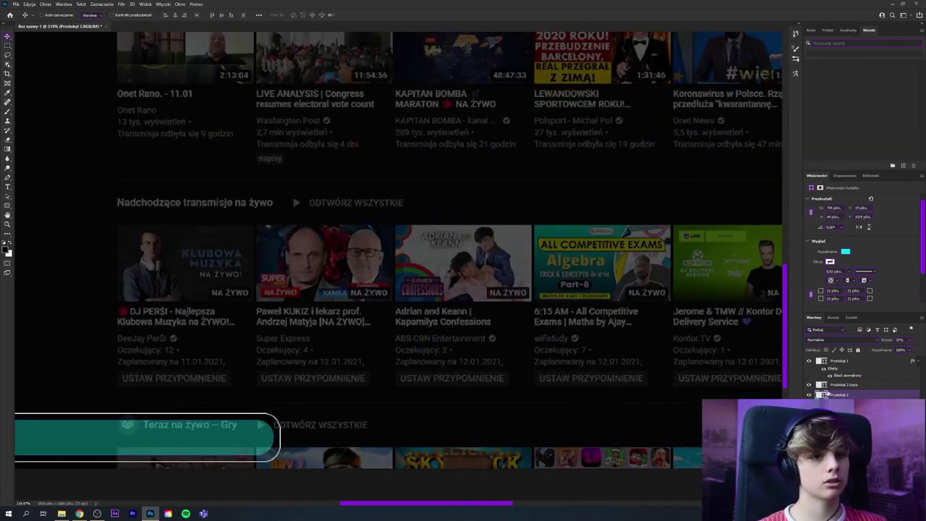
click(834, 388)
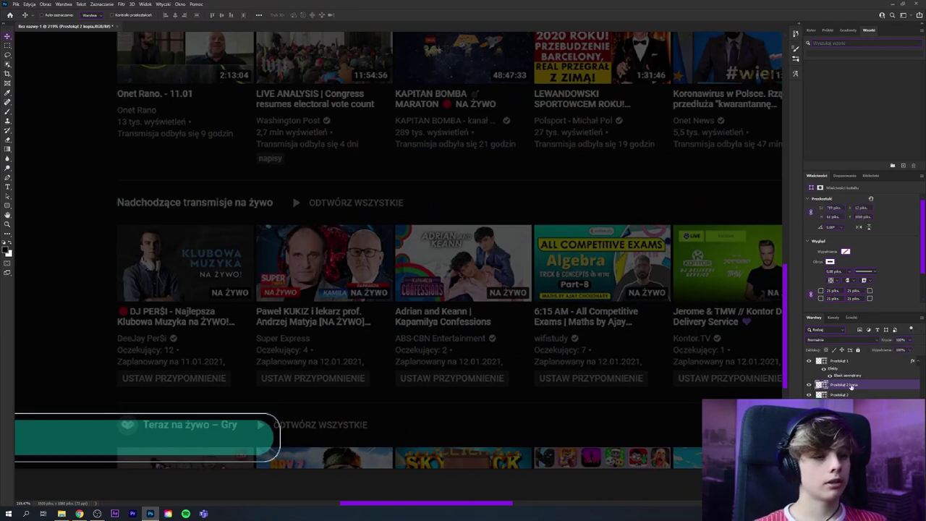
- Add a pale cyan outer glow to the Prostokąt 2 kopia outline layer
double_click(890, 388)
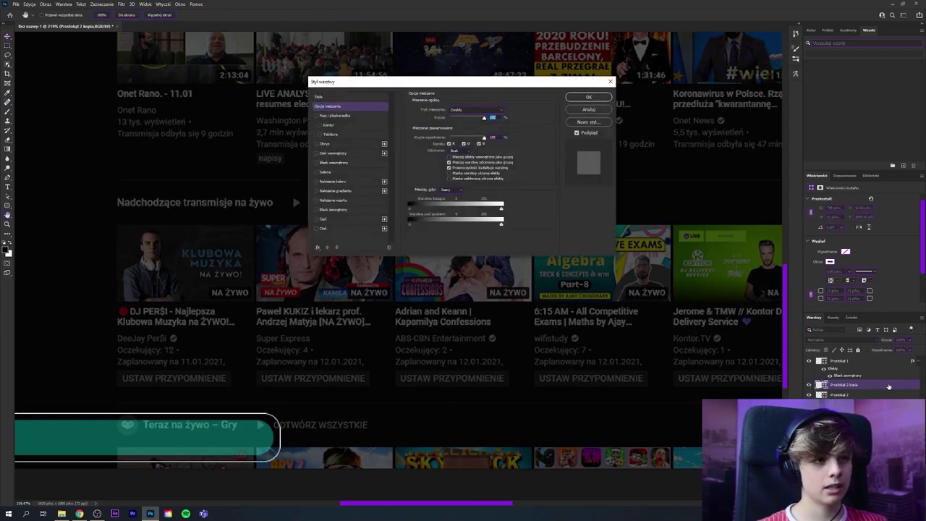
click(334, 210)
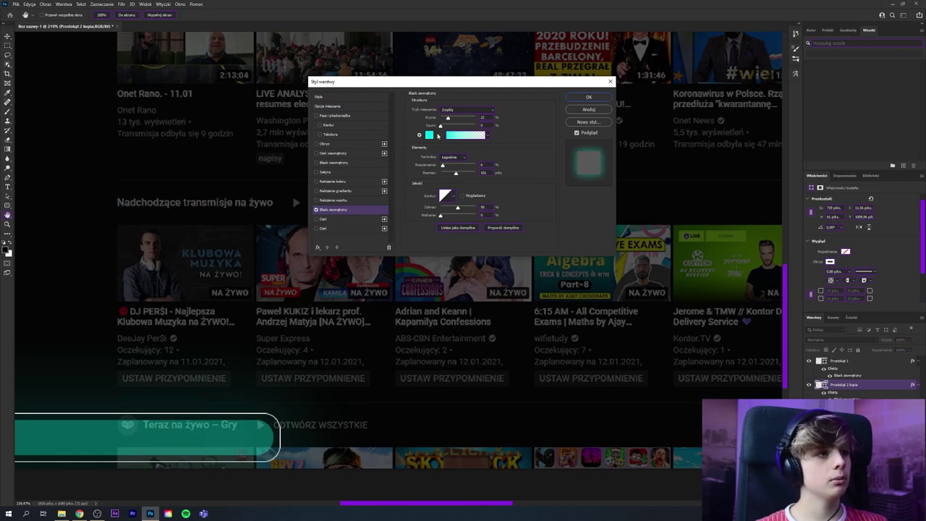
click(430, 136)
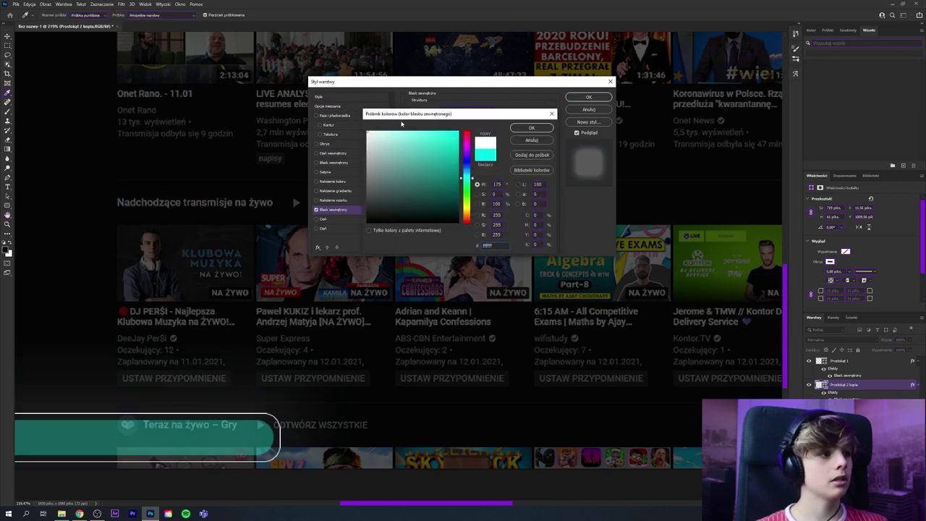
text(00ffea)
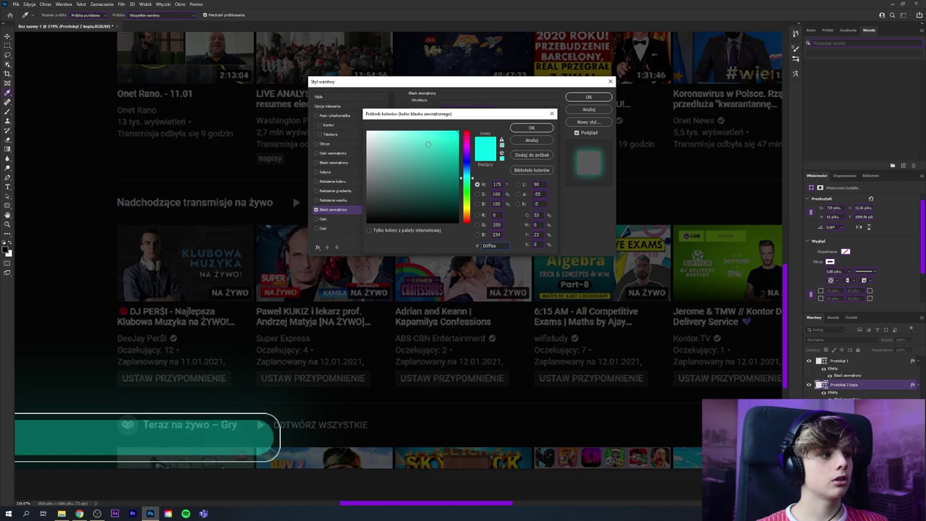
click(418, 129)
mouse_move(413, 146)
mouse_down()
mouse_move(431, 126)
mouse_move(416, 123)
mouse_up()
click(529, 128)
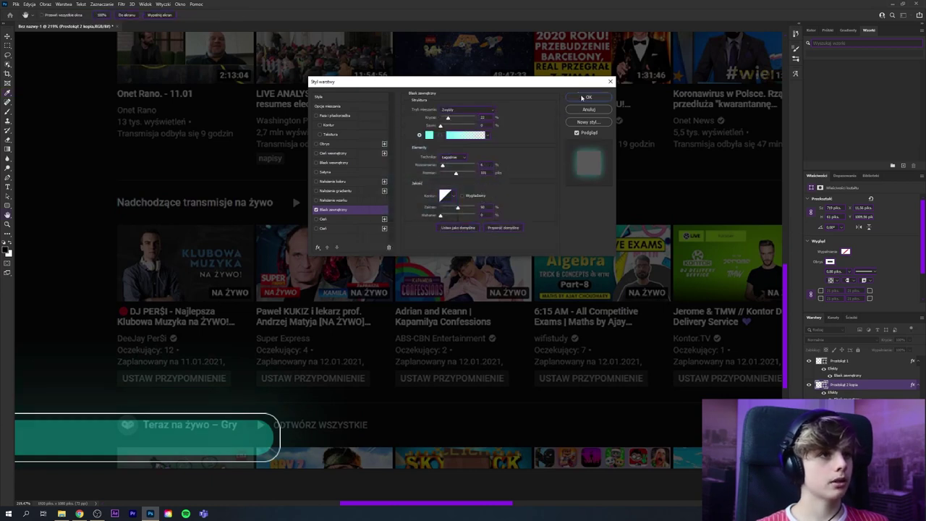
click(588, 97)
key(ctrl+0)
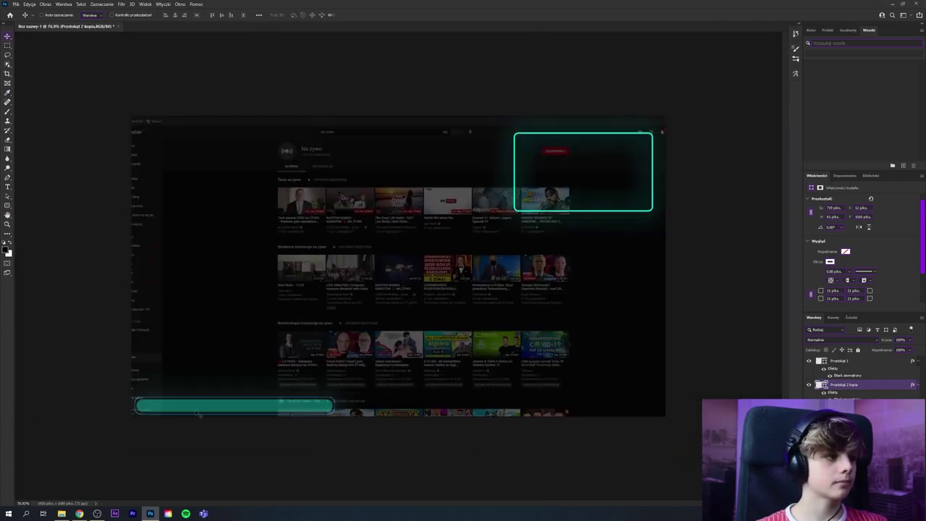
- Select the Barwa/Nasycenie 1 layer, zoom in on the bottom bar, and ready the Type tool
click(854, 427)
key(ctrl+plus)
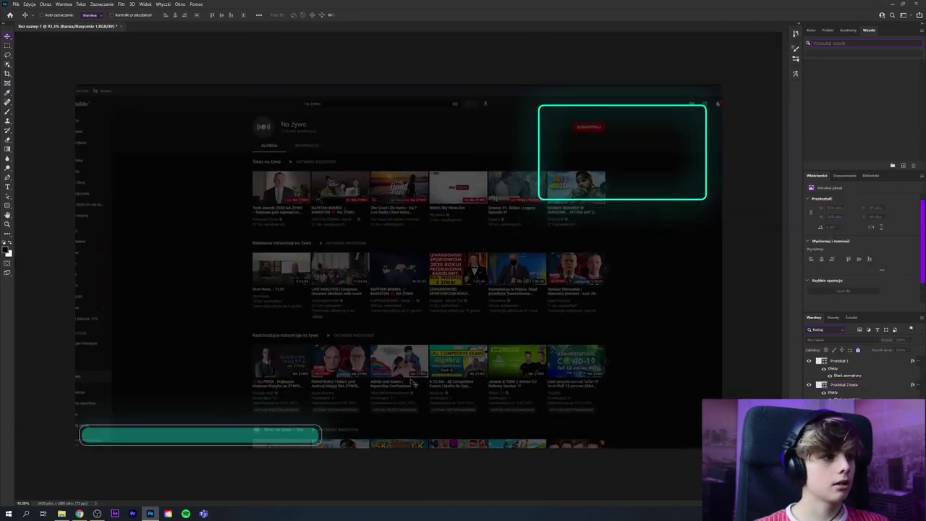
scroll(230, 452, up, 1)
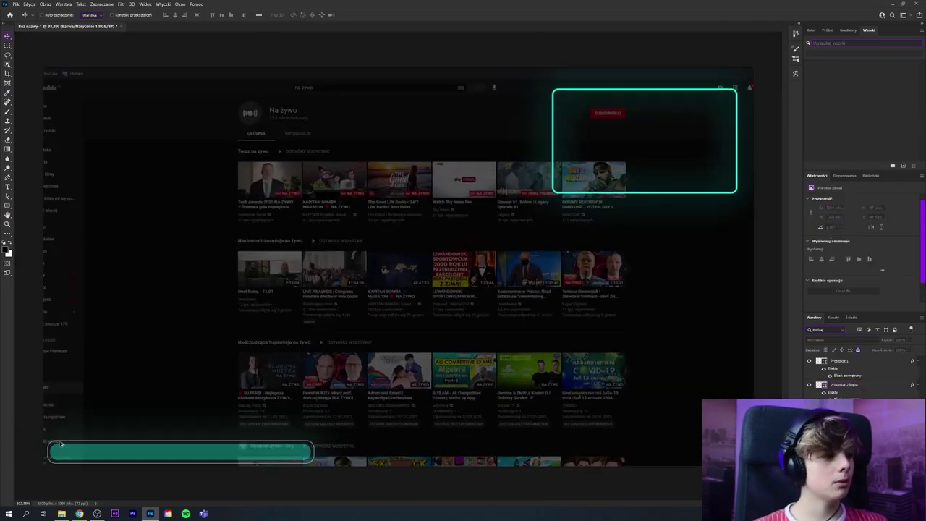
drag(322, 506, 267, 505)
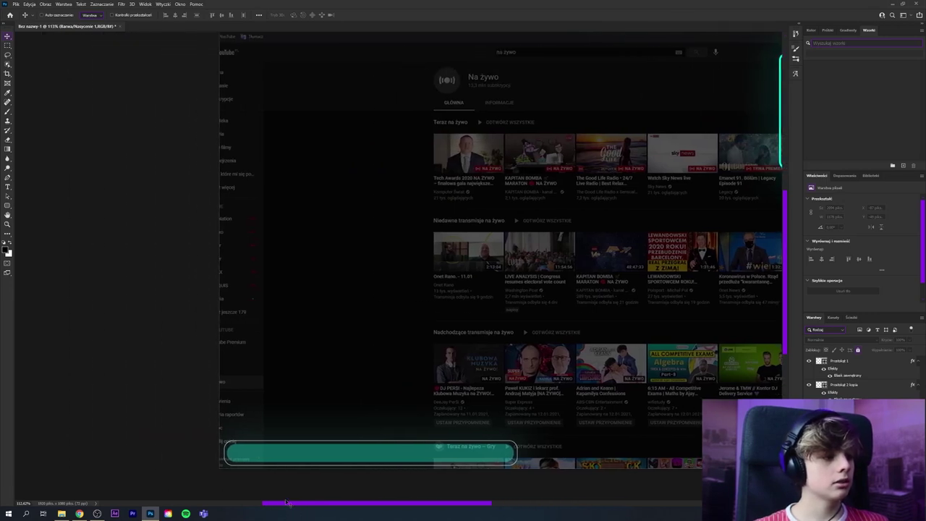
key(t)
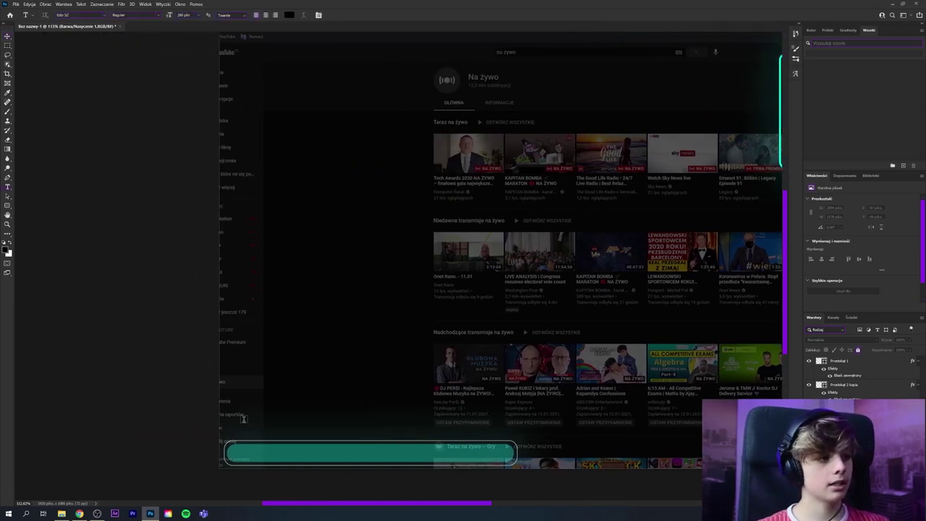
- Set the type font to Product Sans Italic
click(103, 15)
text(pro)
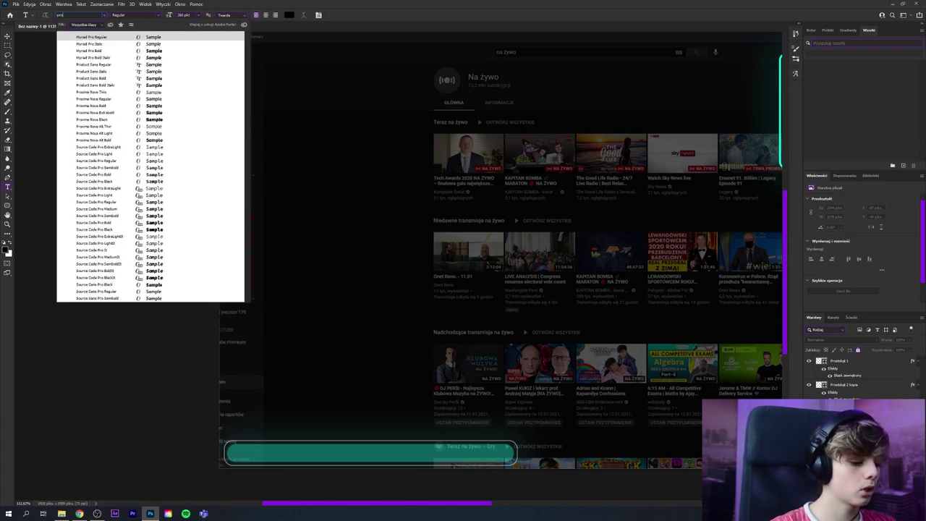
text(duct s)
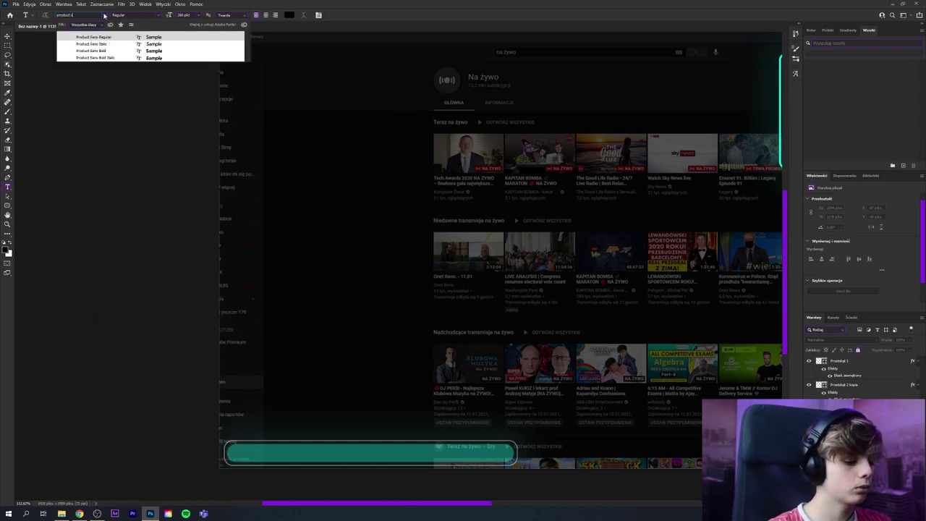
text(ans)
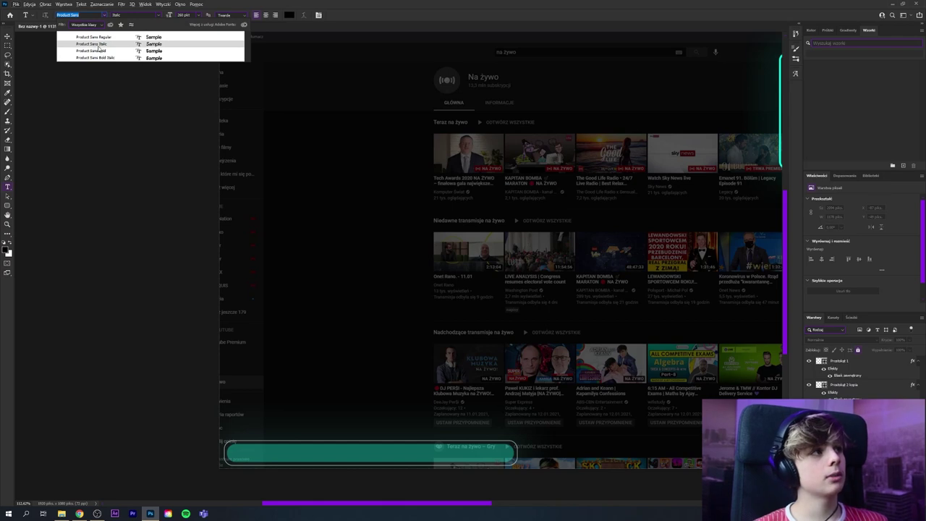
click(104, 44)
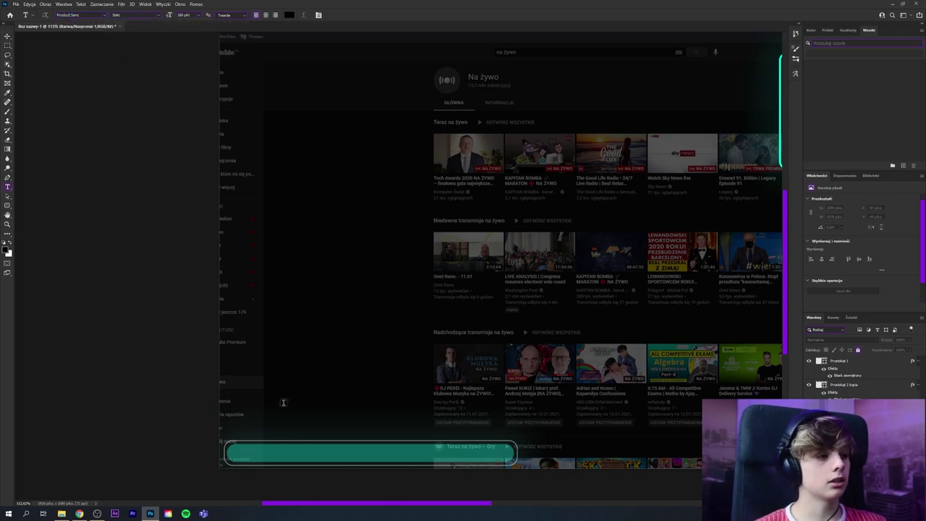
scroll(217, 450, up, 3)
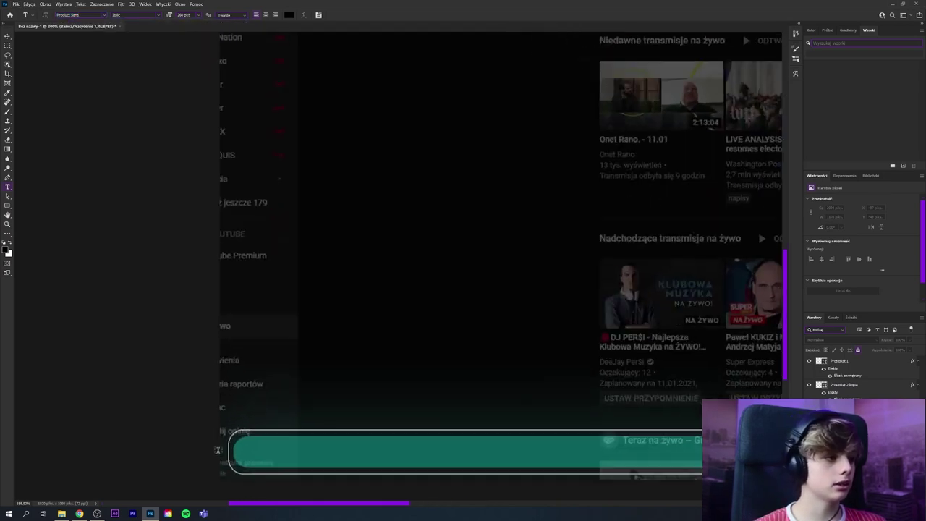
- Create a 67 pt text layer above the bar reading 'Na żywo'
click(250, 410)
scroll(304, 405, down, 3)
scroll(446, 403, down, 3)
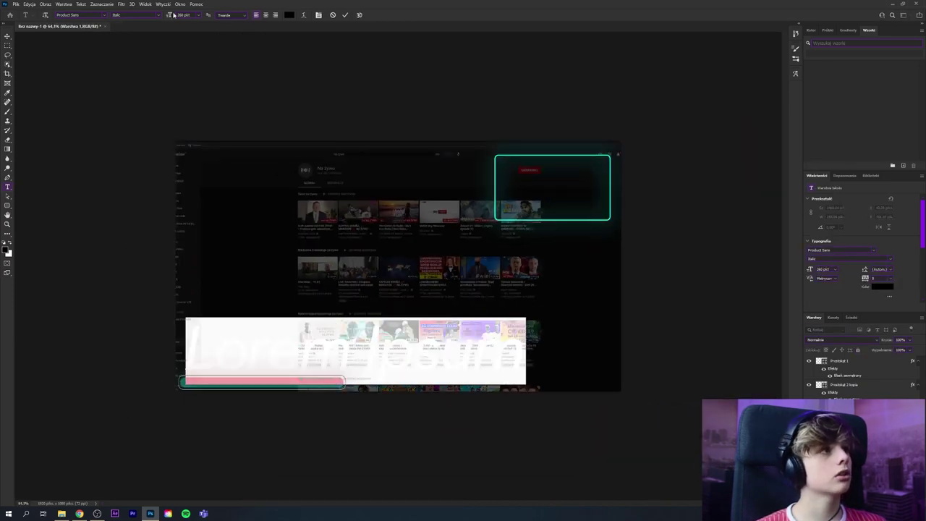
drag(168, 16, 102, 32)
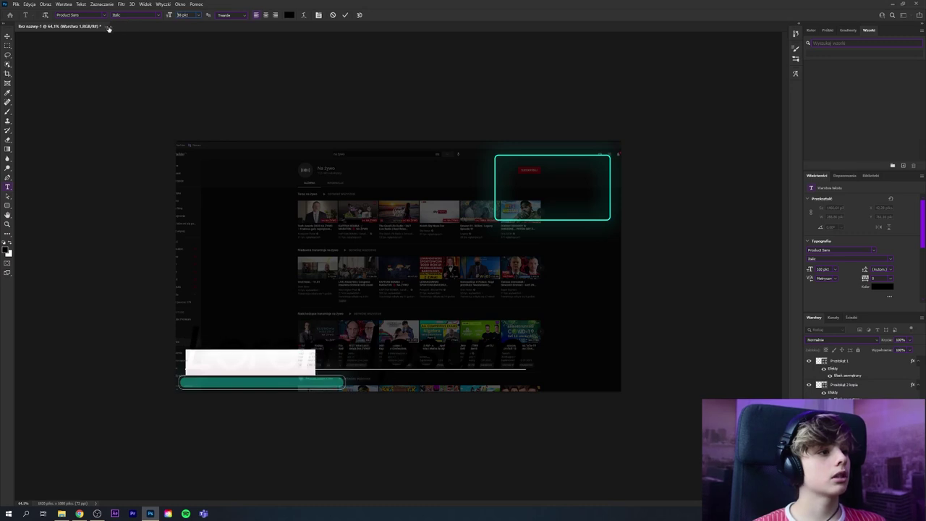
scroll(209, 391, up, 2)
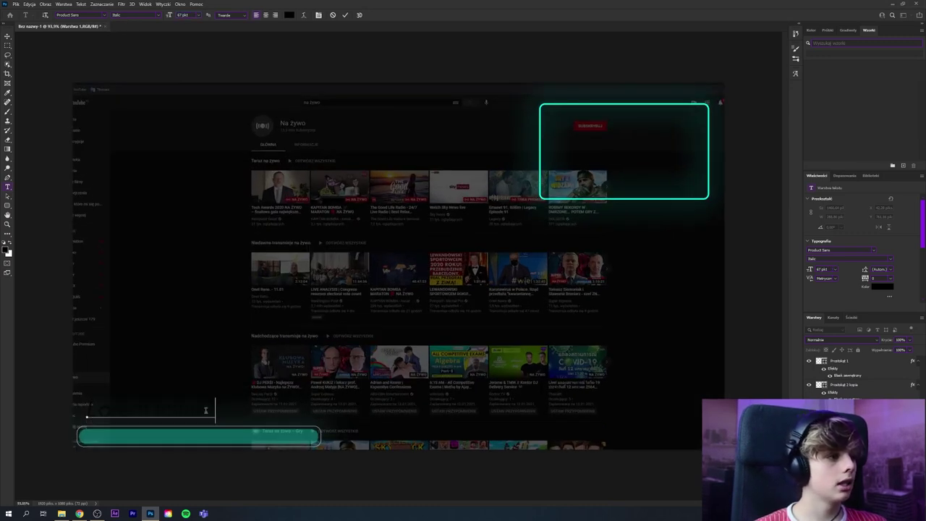
drag(213, 414, 87, 419)
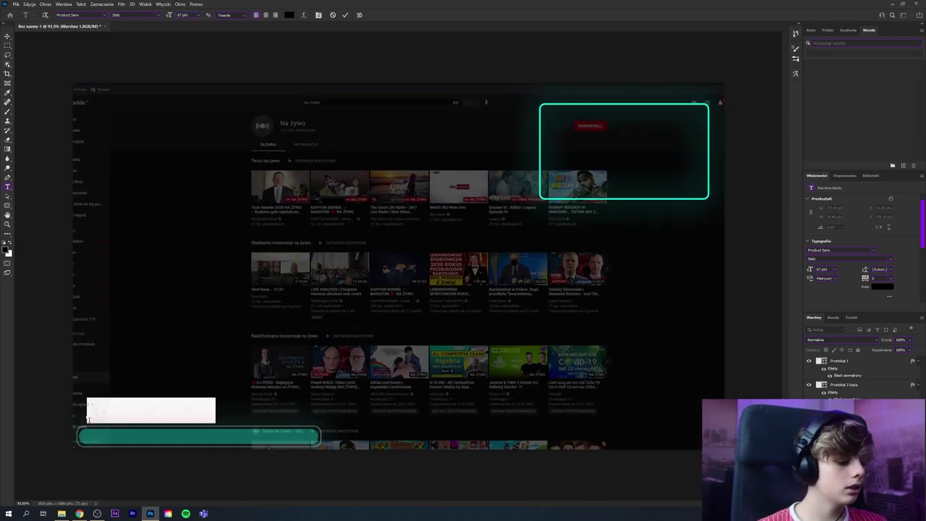
key(BackSpace)
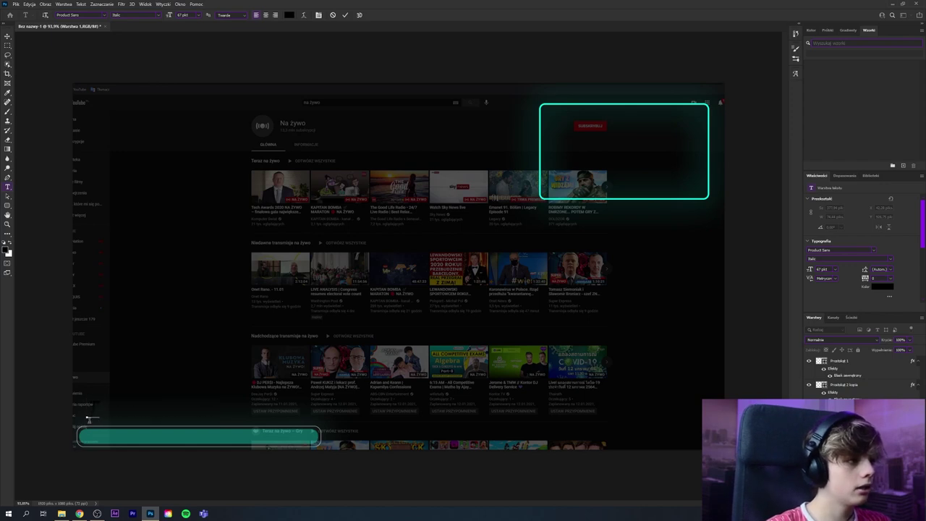
text(Na)
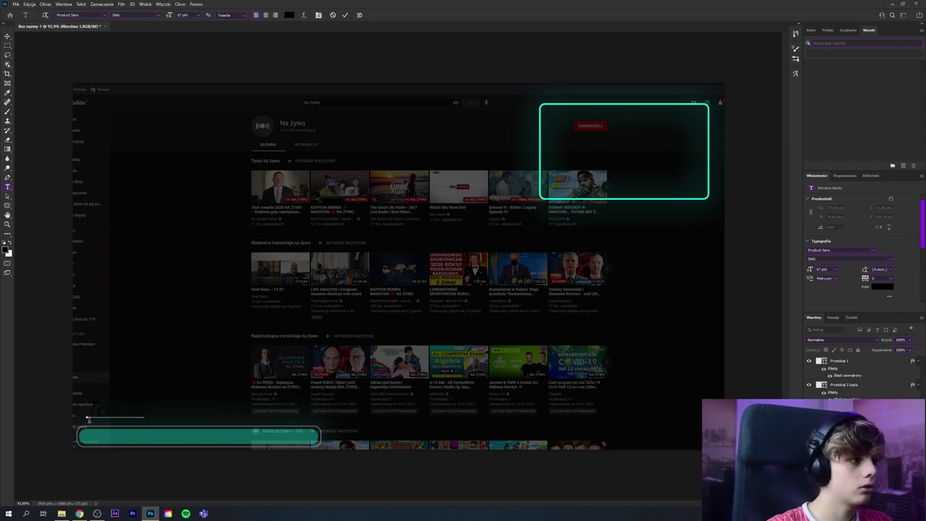
text( ży)
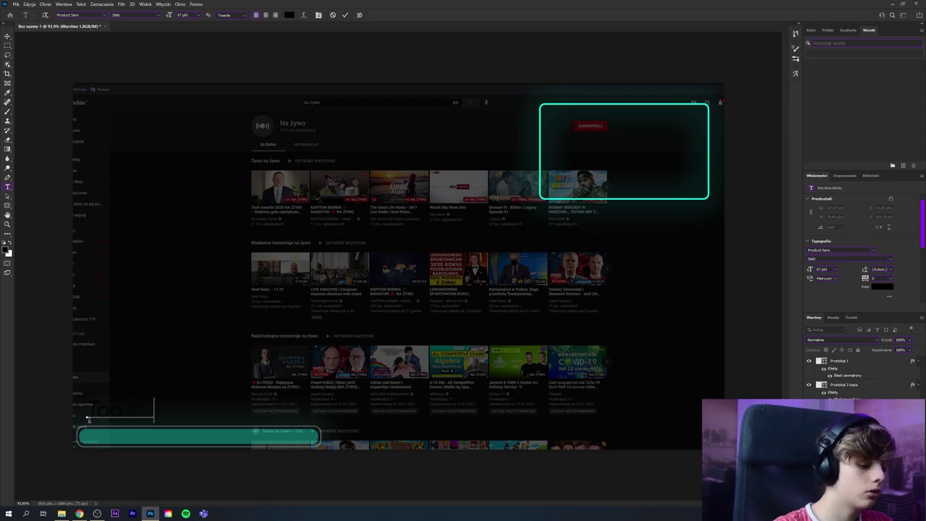
text(wo)
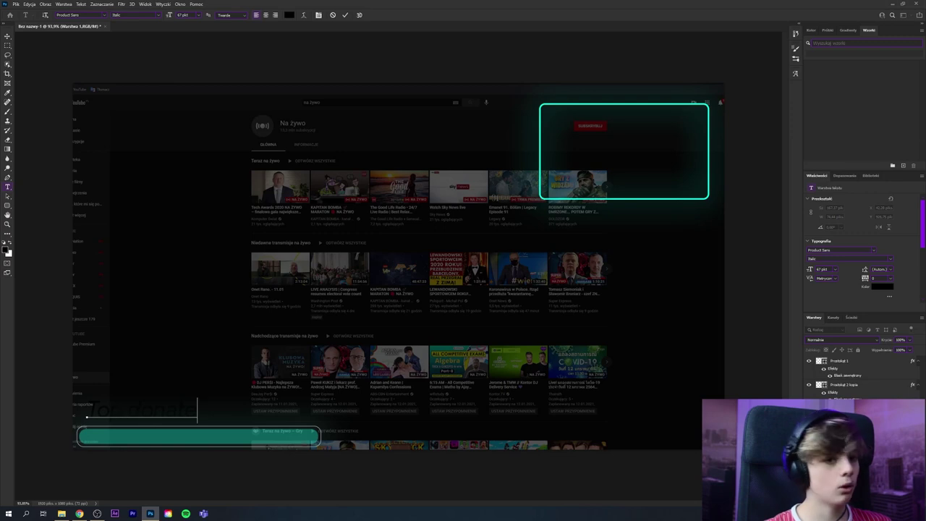
key(ctrl+Return)
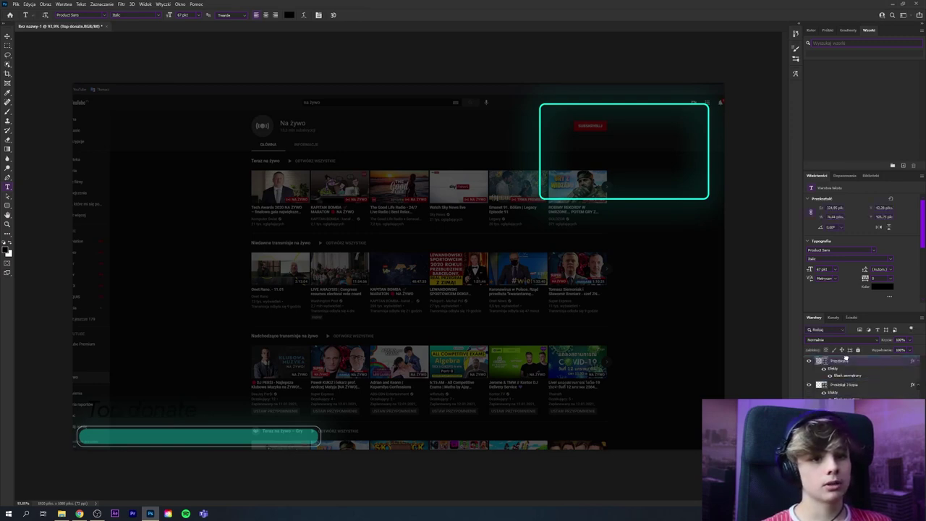
- Nudge the label into place above the bar and scale it down slightly
key(v)
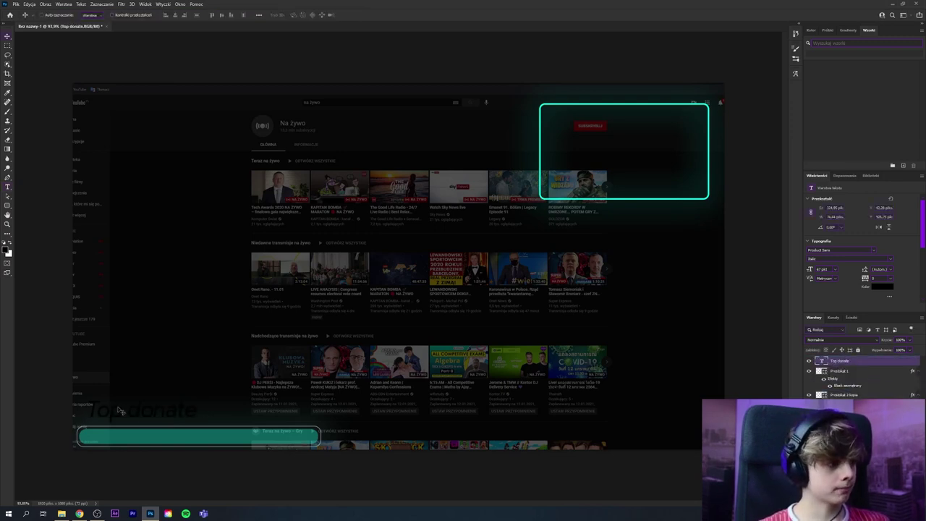
drag(113, 411, 113, 412)
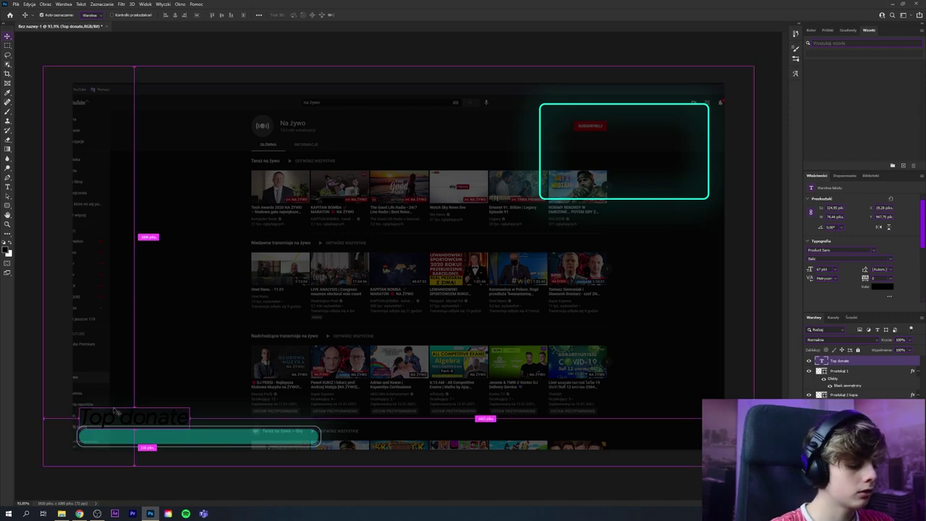
key(ctrl+t)
drag(190, 403, 170, 409)
key(Return)
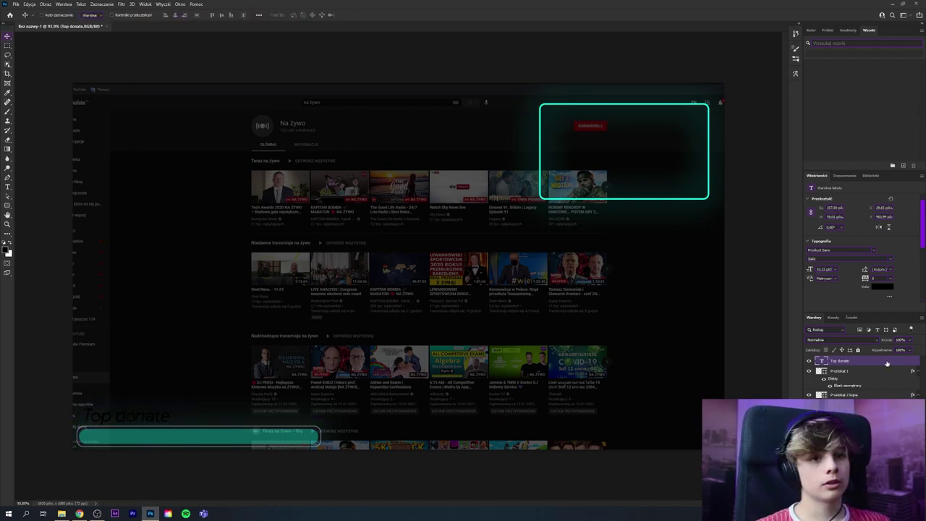
- Give the Top donate text a white #ffffff colour overlay
double_click(887, 362)
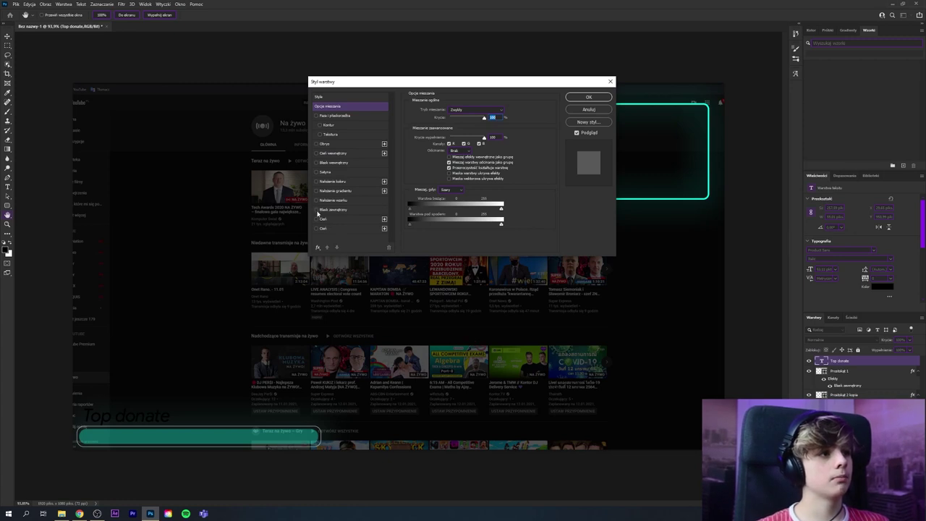
click(323, 181)
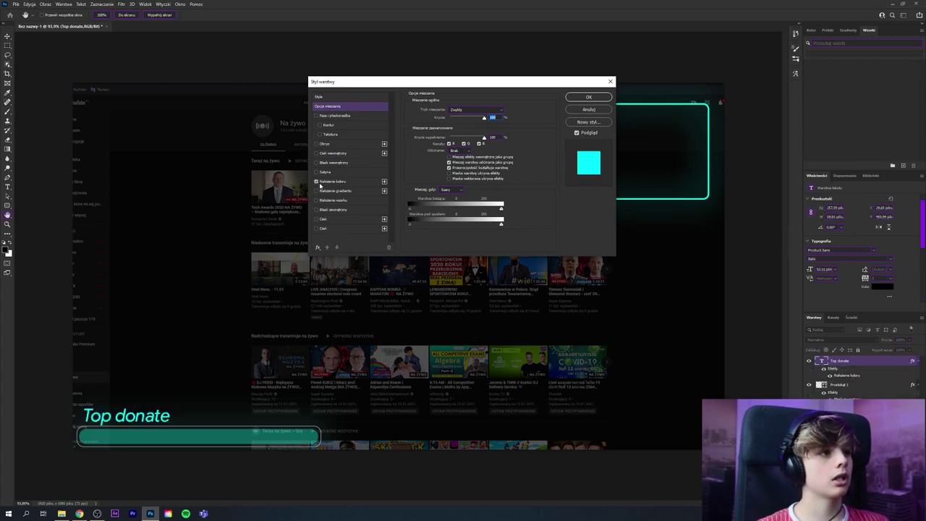
click(499, 113)
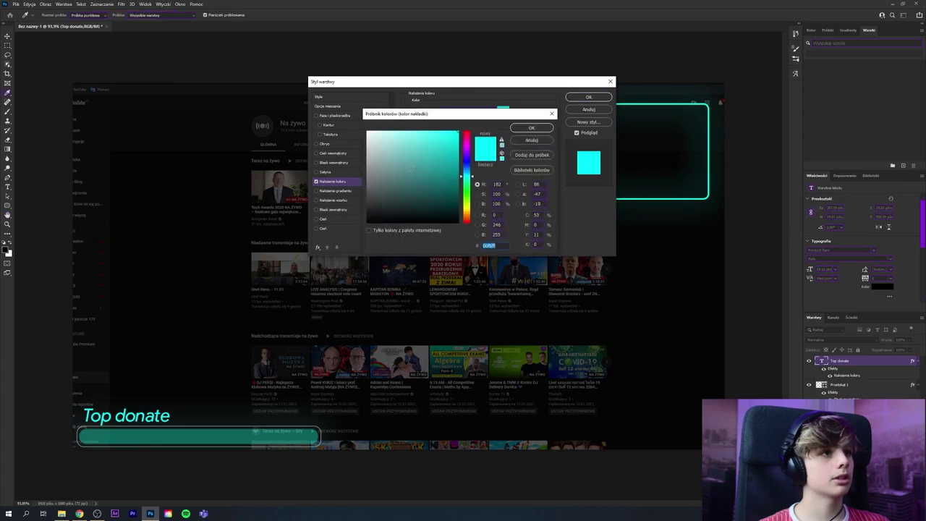
text(ffffff)
click(532, 128)
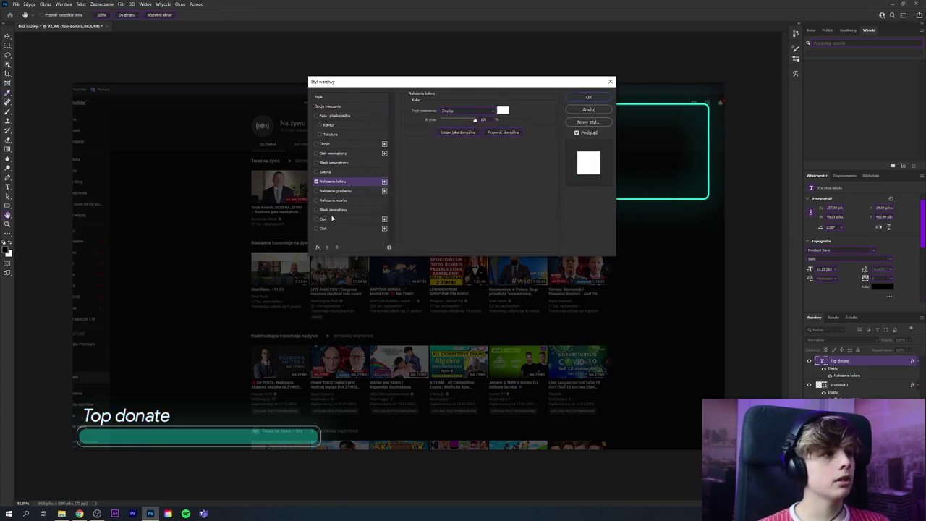
- Add a #00ffcc inner shadow to the text with size 0
click(320, 154)
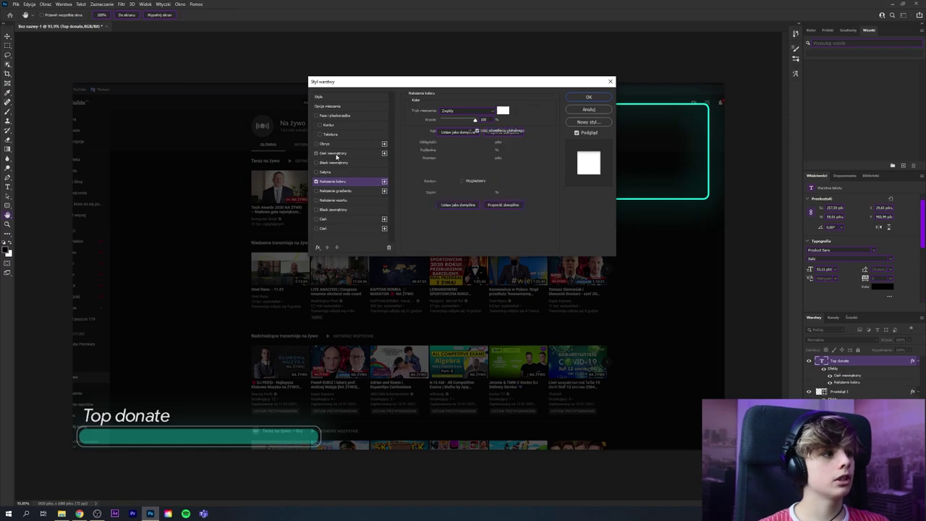
scroll(149, 452, up, 3)
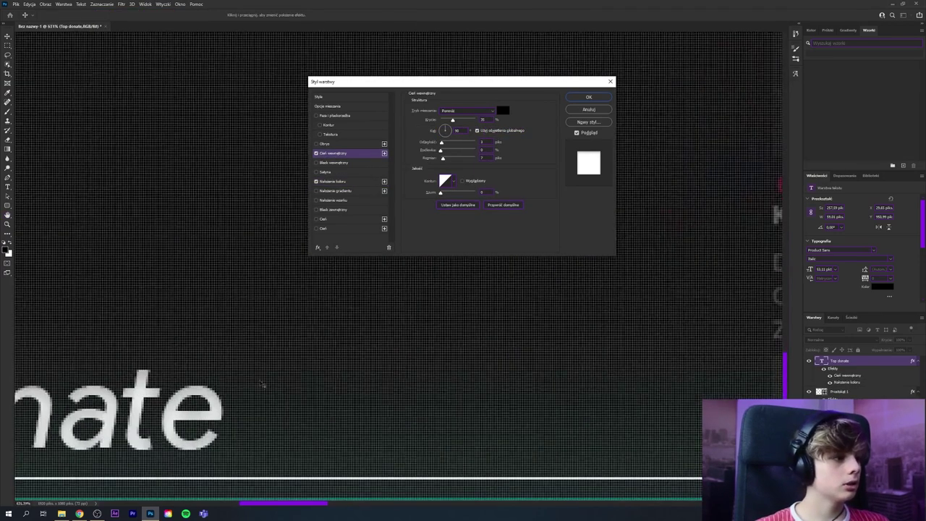
scroll(259, 384, down, 2)
scroll(224, 394, down, 1)
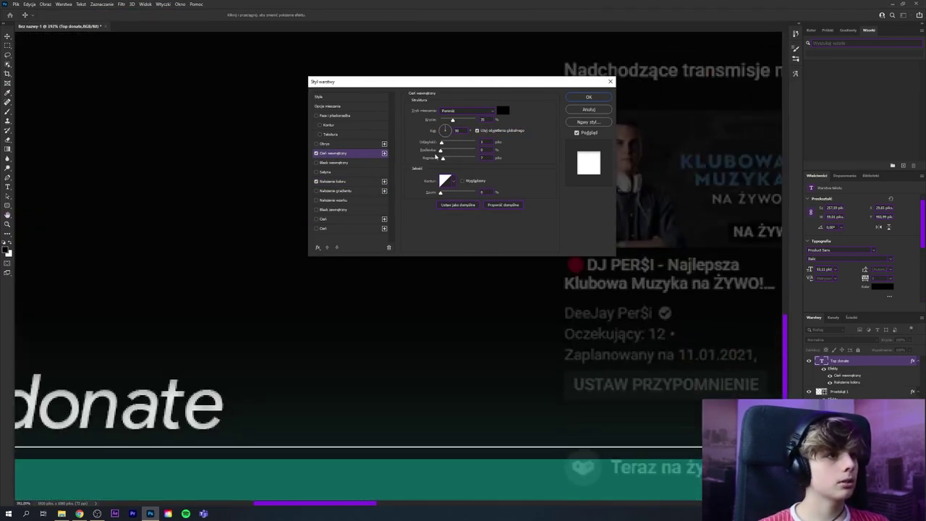
click(501, 112)
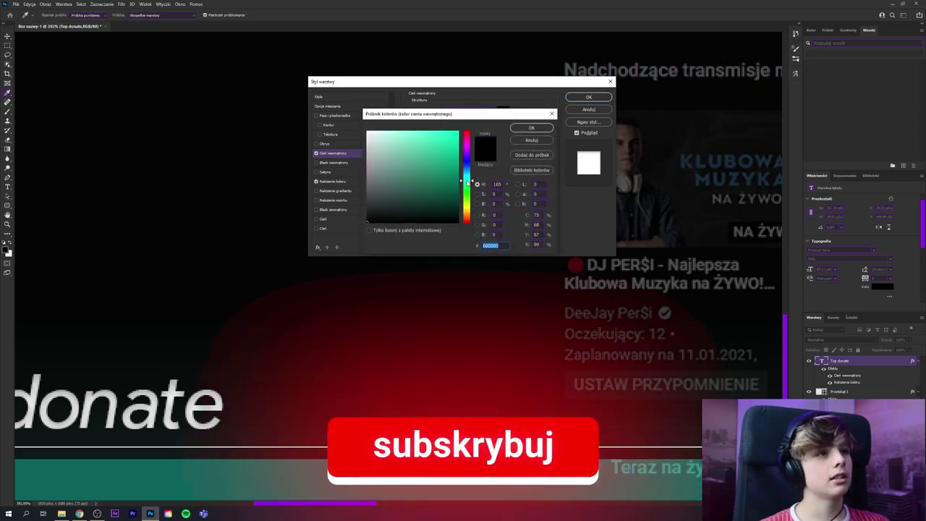
text(00ffcc)
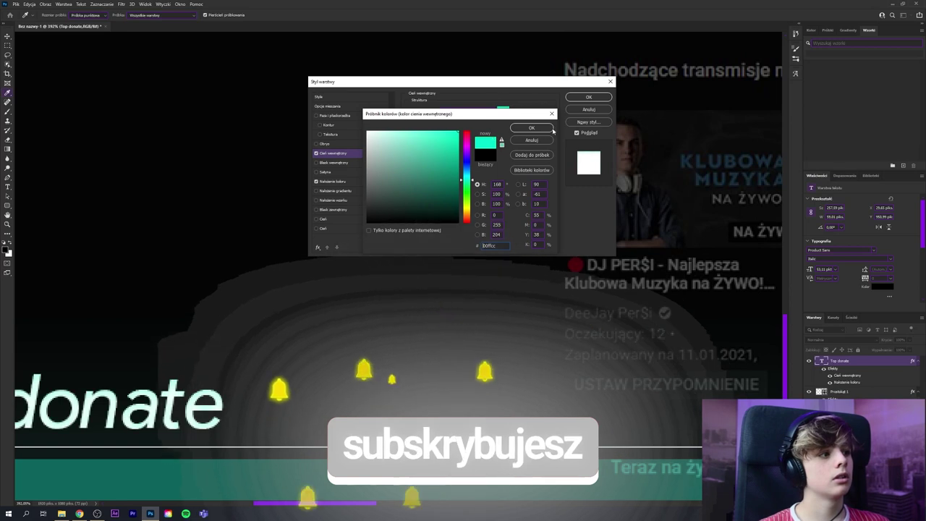
click(528, 129)
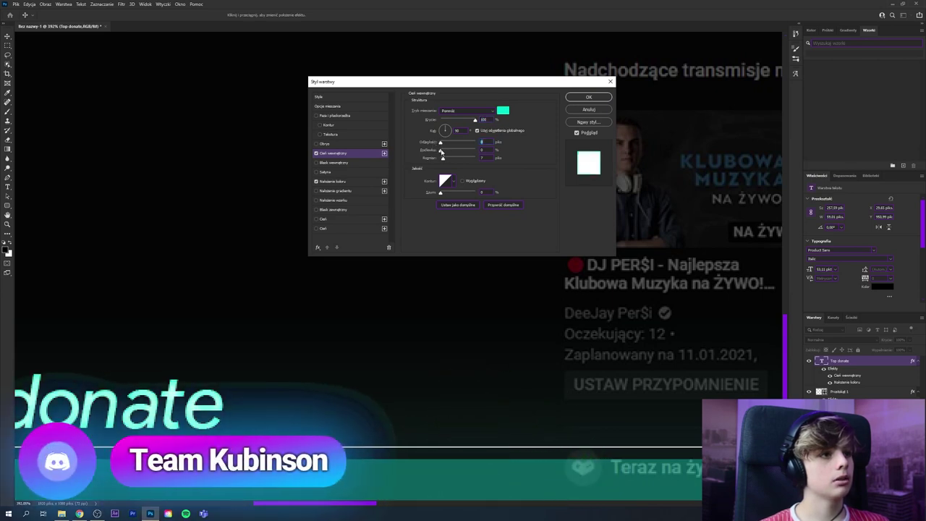
click(440, 149)
drag(442, 160, 441, 159)
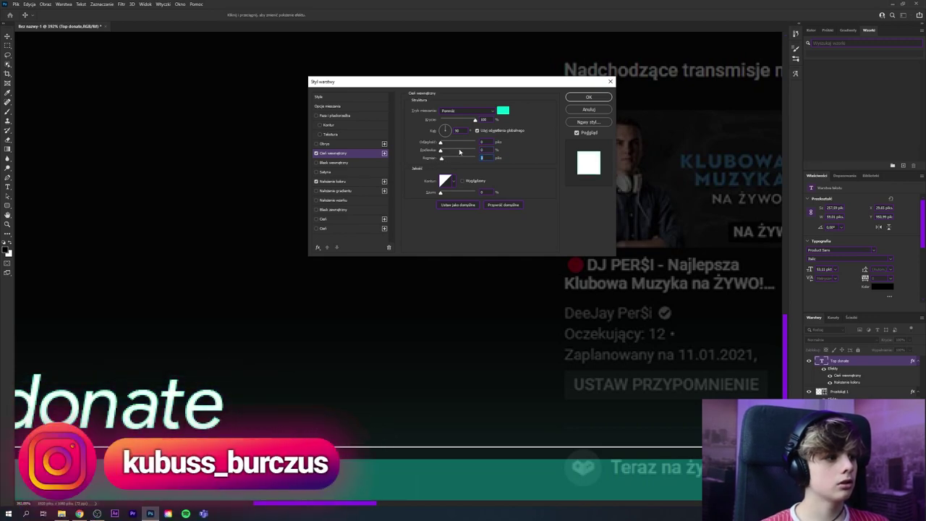
- Apply the overlay and inner shadow styles and view the whole overlay
click(593, 97)
key(ctrl+0)
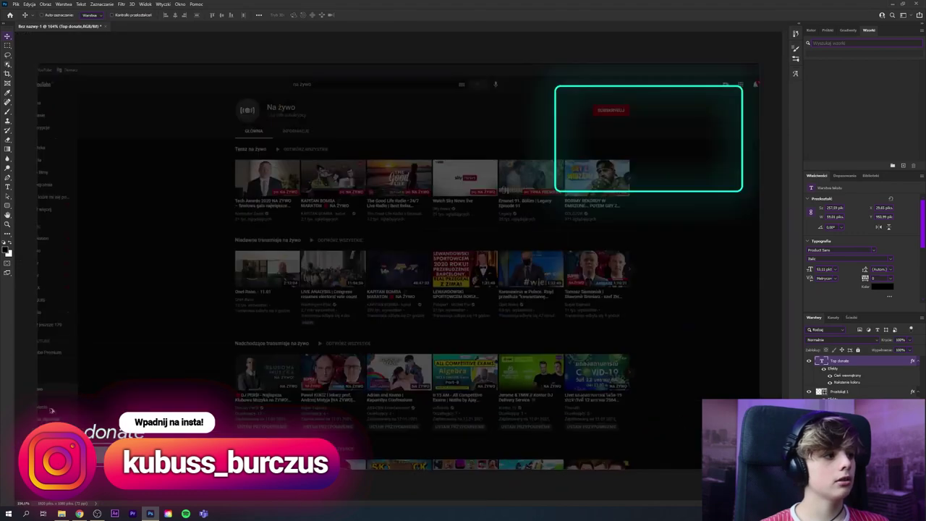
scroll(405, 253, down, 5)
scroll(406, 254, up, 5)
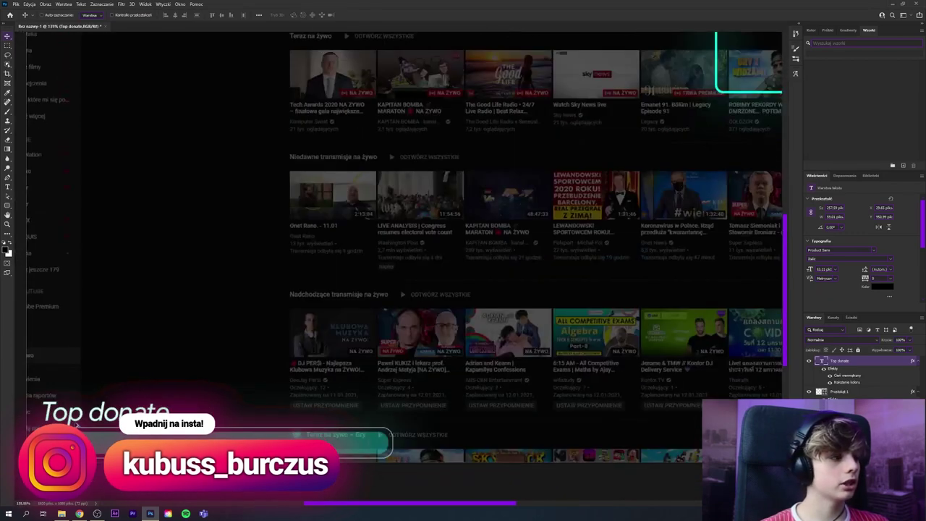
scroll(73, 427, up, 2)
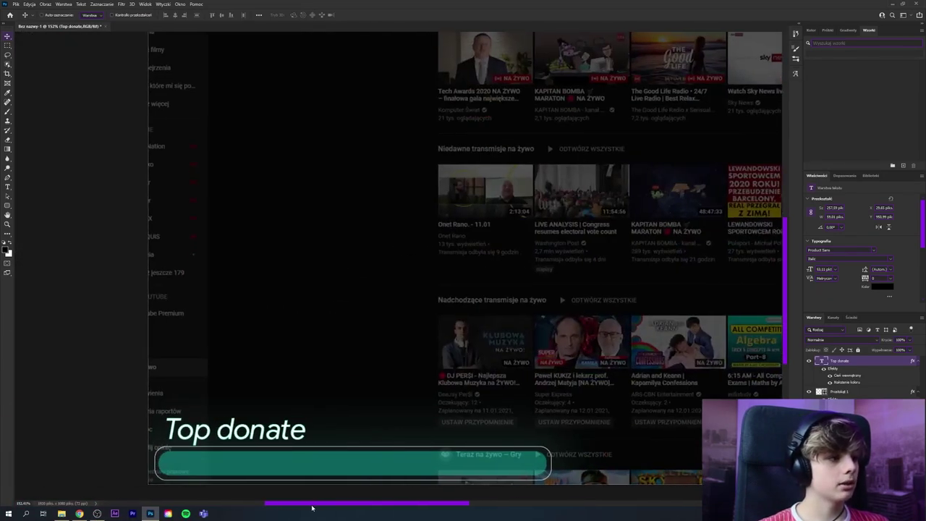
scroll(44, 463, up, 2)
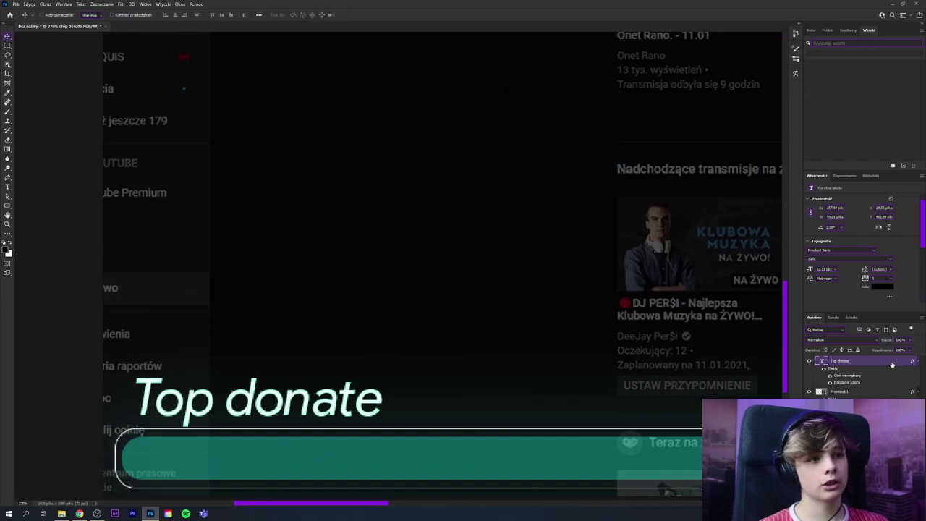
- Add a dim, tight white outer glow around the Top donate text
double_click(857, 369)
click(376, 210)
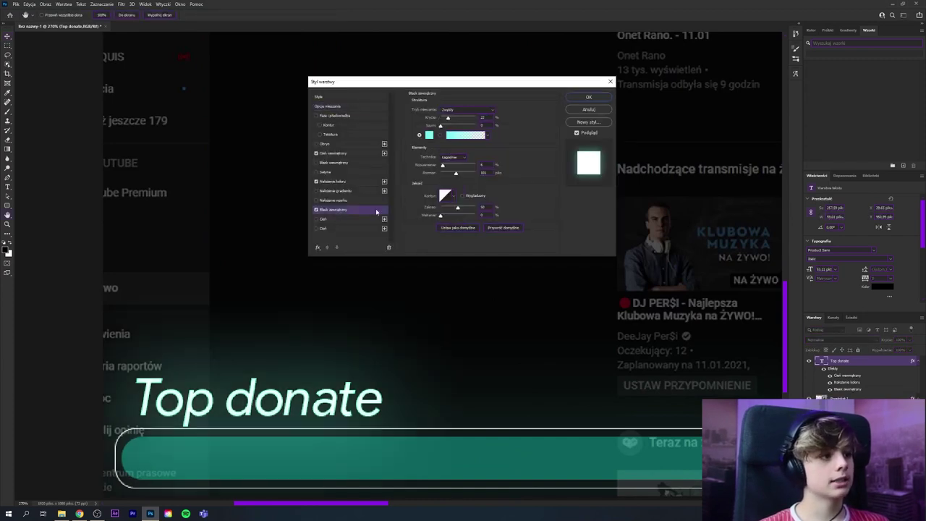
click(429, 135)
click(366, 128)
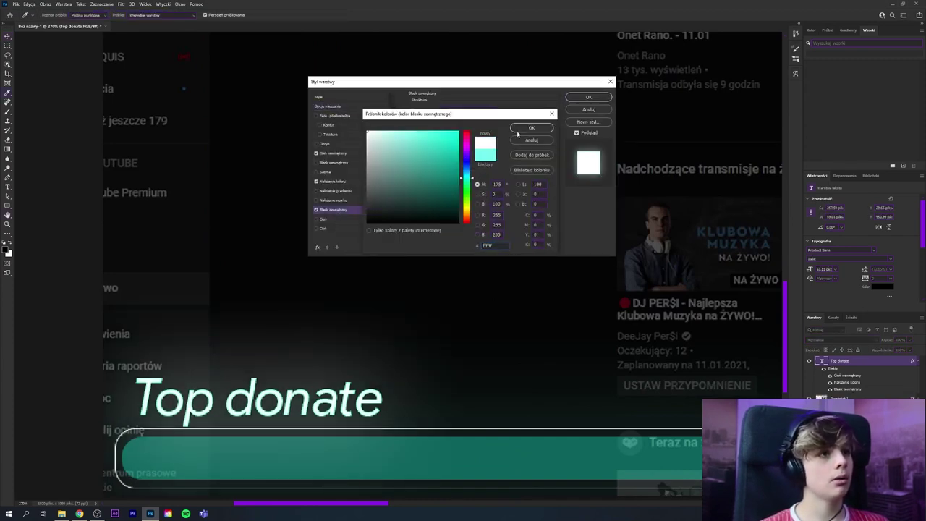
click(532, 128)
drag(446, 119, 450, 118)
drag(455, 174, 447, 174)
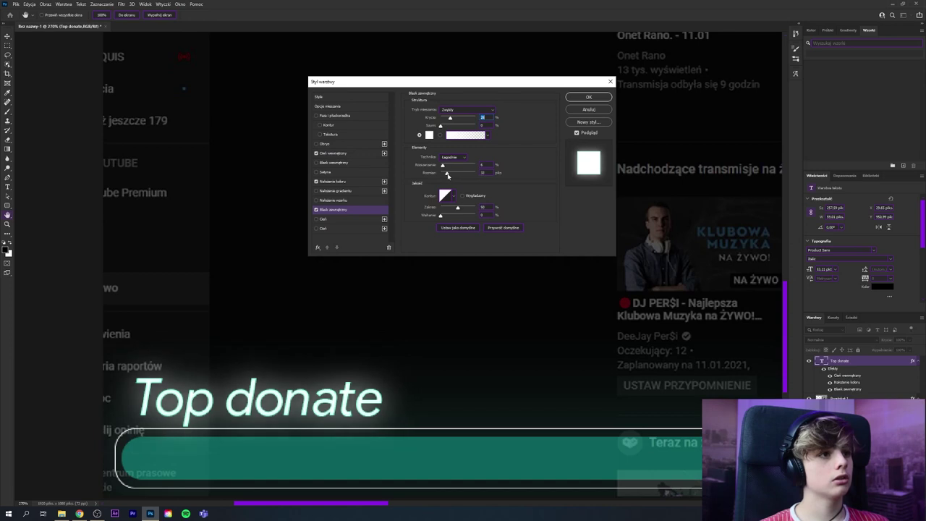
drag(450, 119, 444, 120)
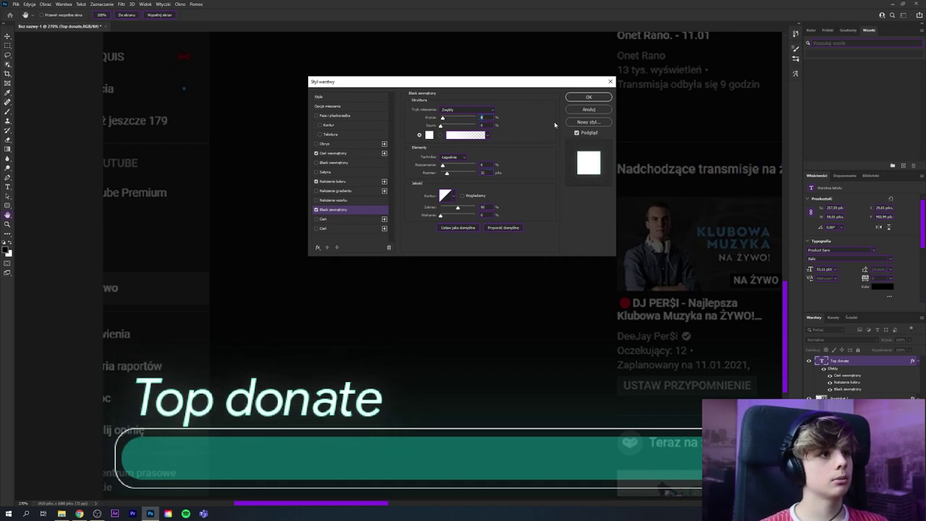
click(331, 228)
click(316, 228)
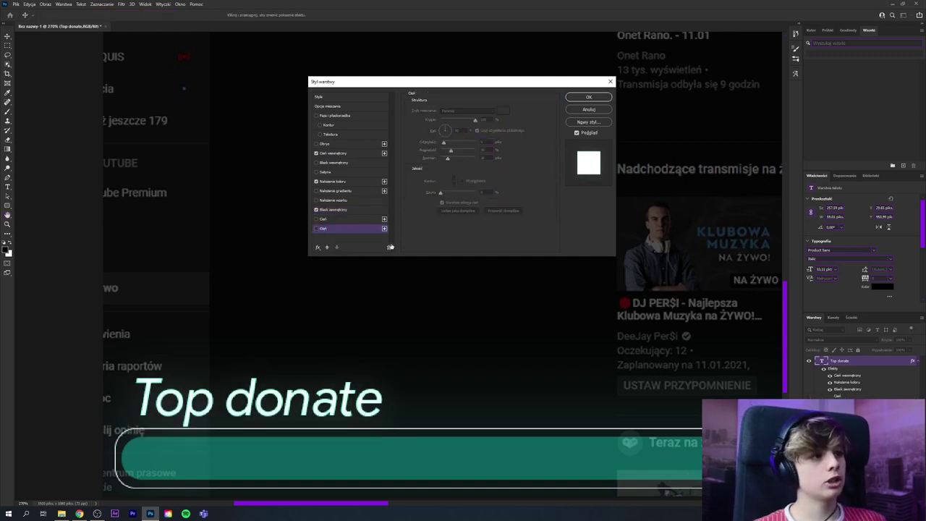
- Enable drop shadows on Top donate, making them larger, softer and about 67% opacity
click(316, 228)
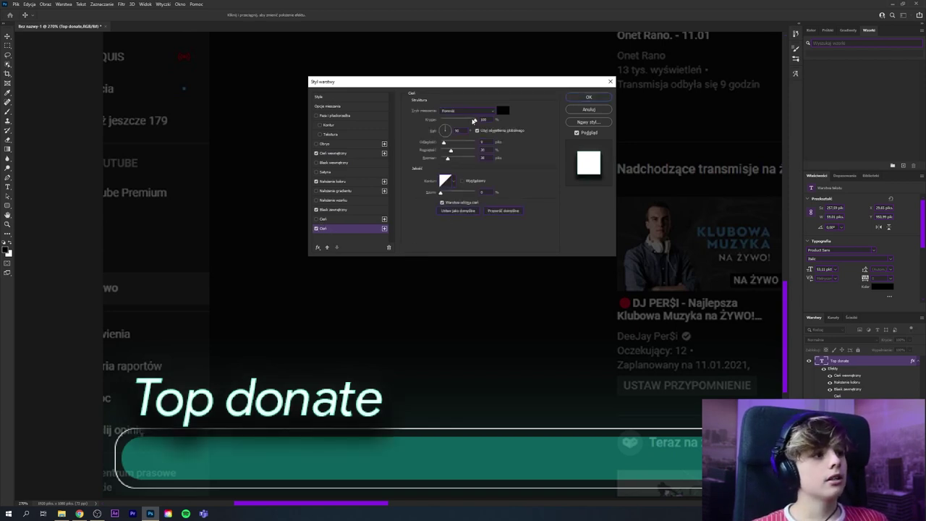
drag(474, 120, 467, 120)
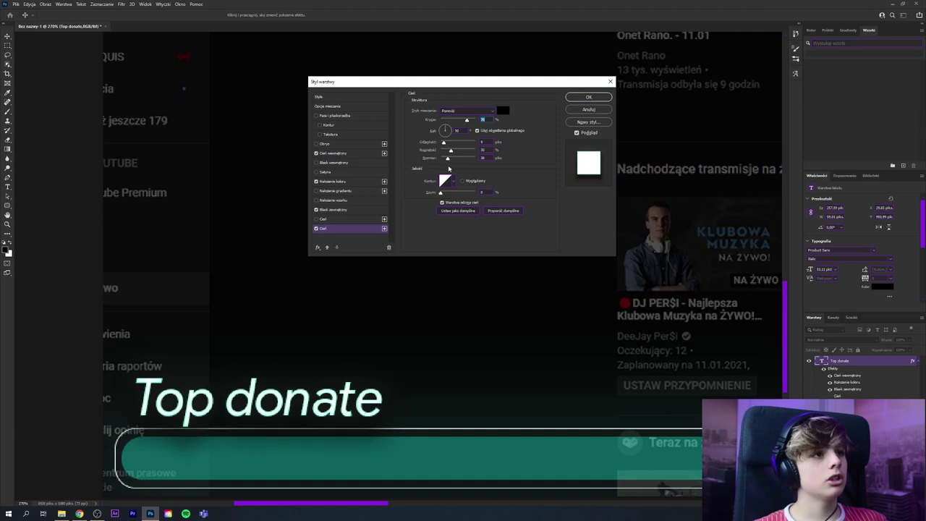
mouse_move(446, 159)
mouse_down()
mouse_move(425, 161)
mouse_move(441, 142)
mouse_up()
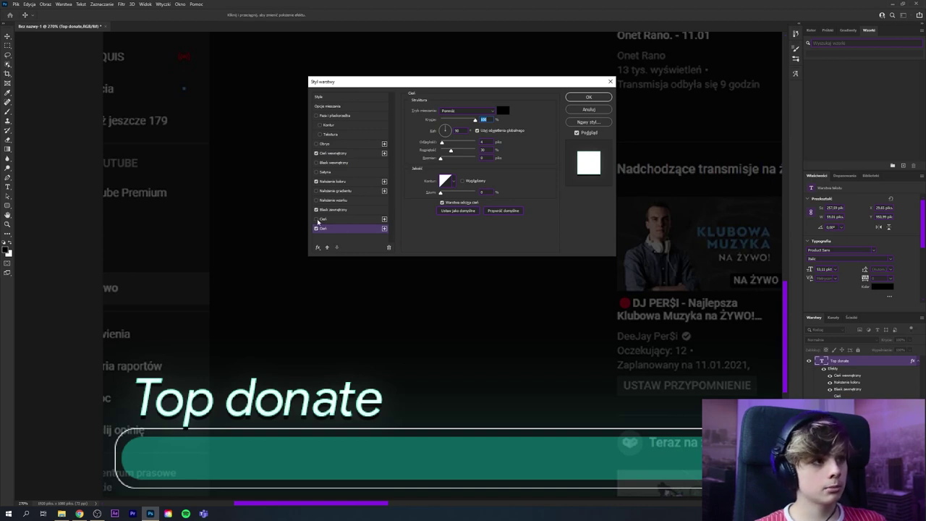
click(340, 219)
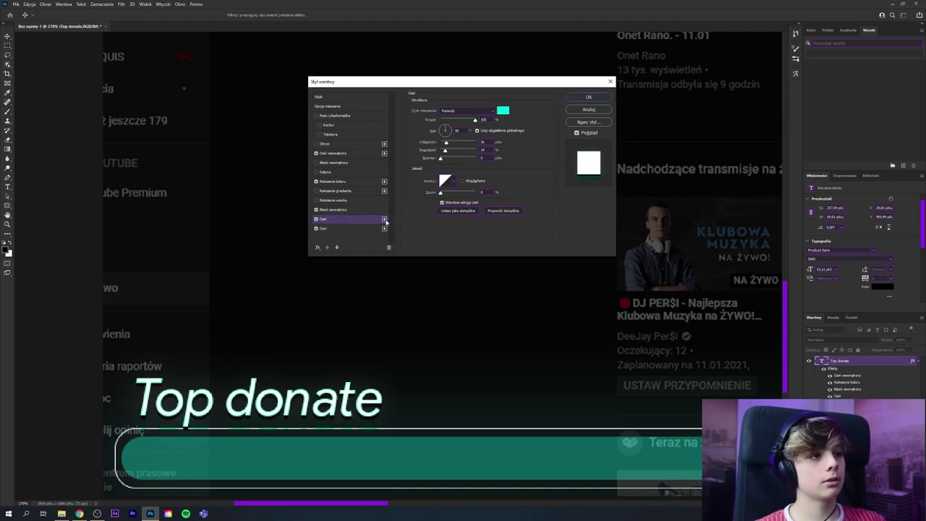
click(384, 219)
click(365, 238)
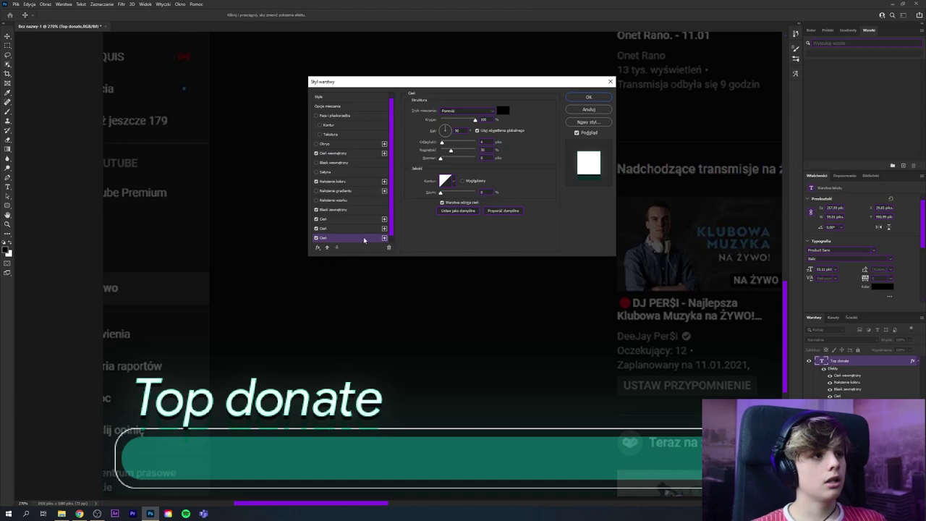
click(316, 238)
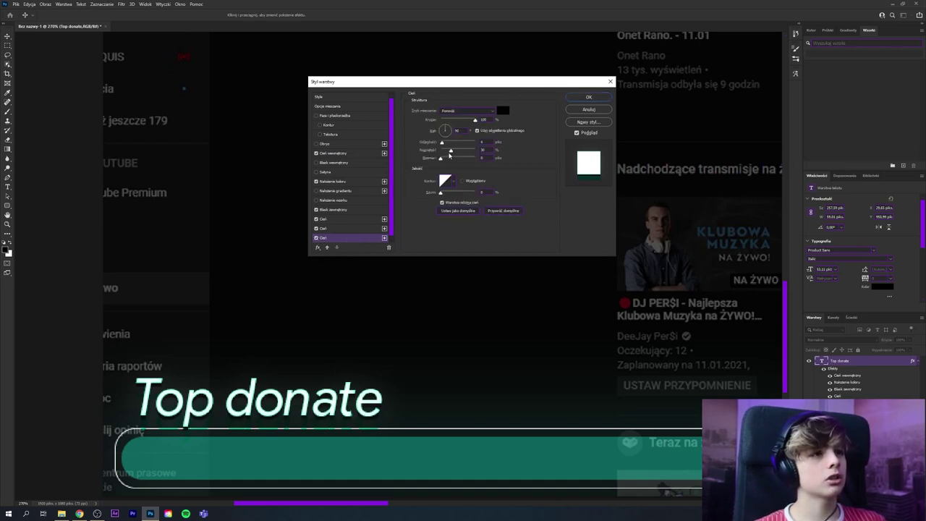
drag(441, 159, 448, 154)
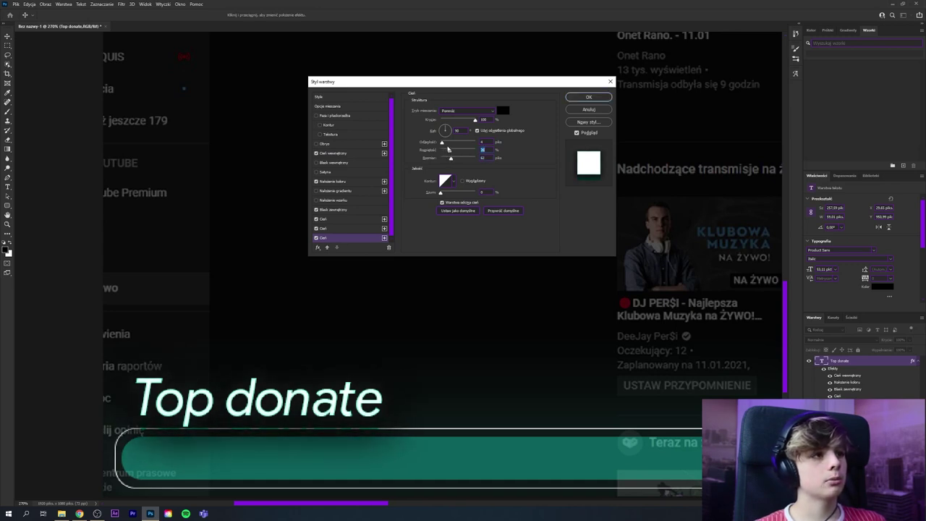
drag(470, 123, 460, 121)
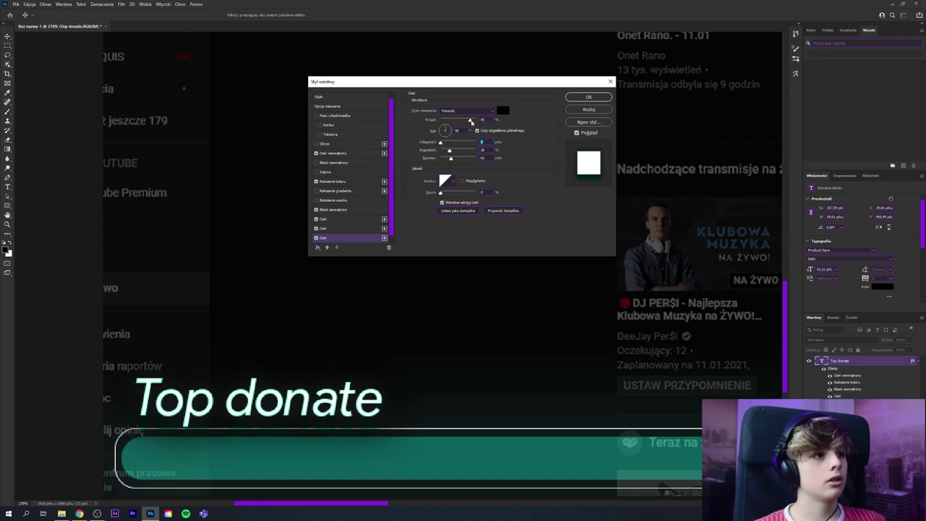
drag(470, 121, 464, 121)
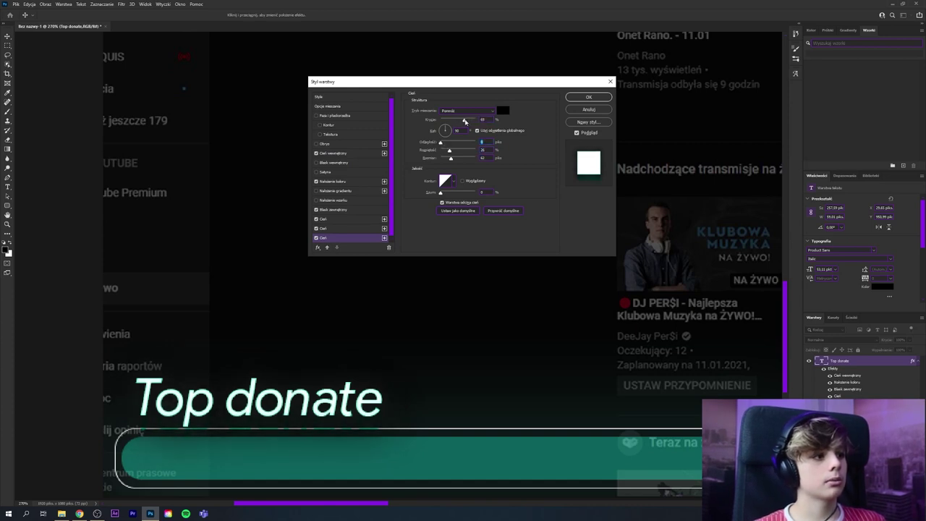
- Apply the drop shadow settings and zoom in and out to inspect the Top donate bar
click(588, 97)
scroll(413, 351, down, 5)
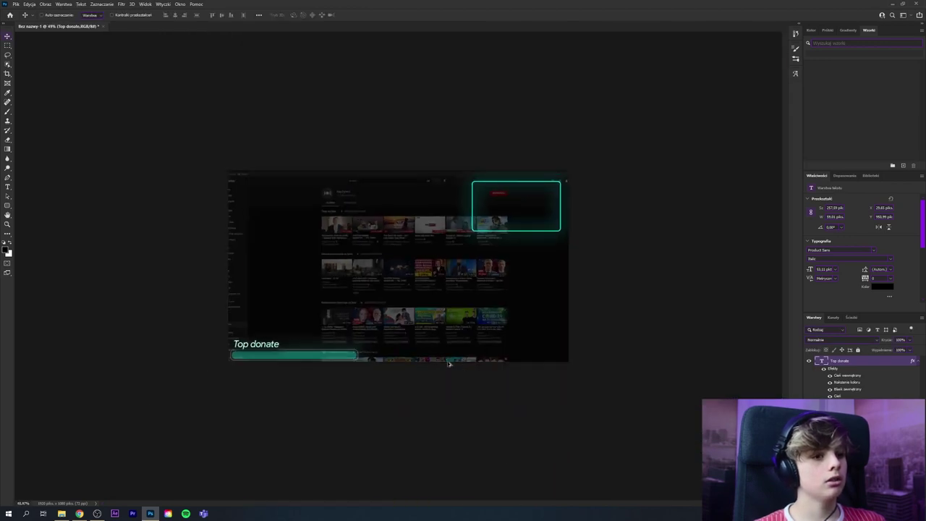
scroll(448, 364, up, 2)
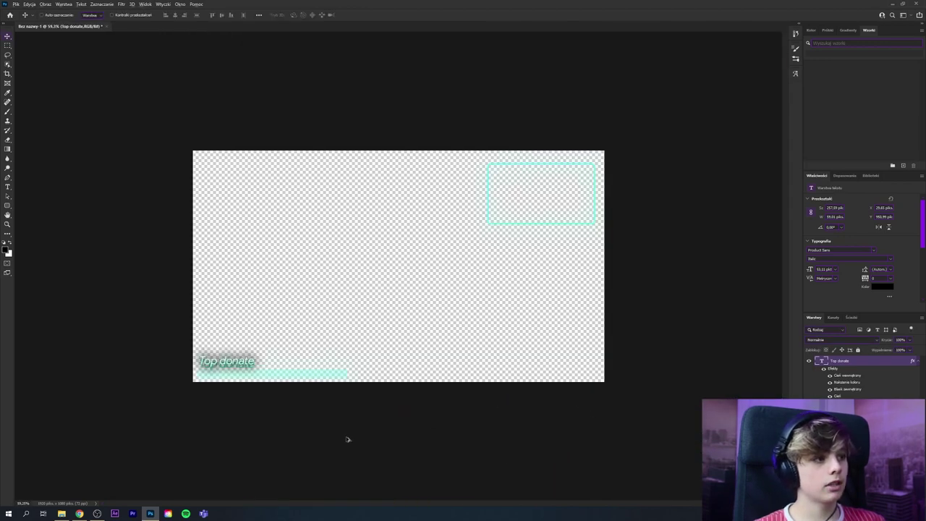
scroll(346, 440, up, 2)
scroll(84, 440, up, 1)
scroll(84, 441, up, 1)
scroll(85, 441, up, 2)
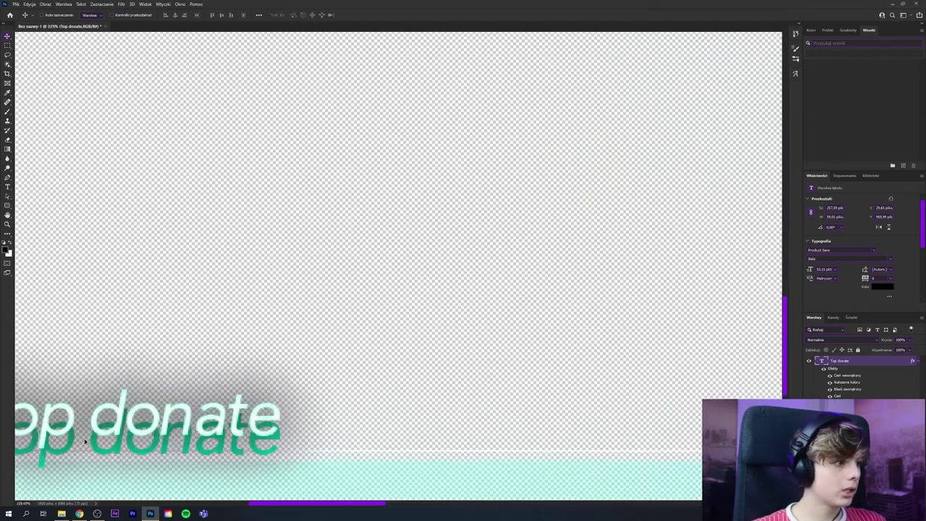
scroll(84, 440, down, 2)
scroll(85, 441, down, 2)
scroll(422, 317, down, 3)
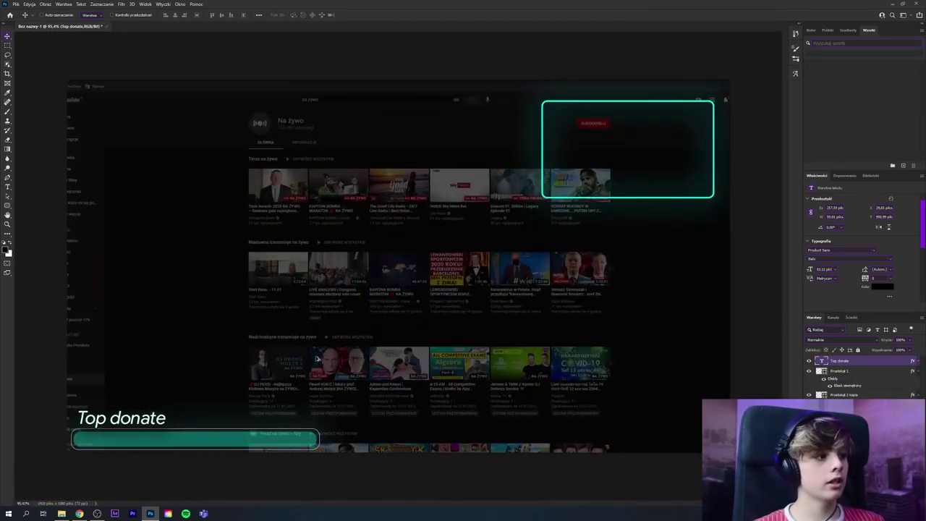
scroll(316, 358, down, 1)
scroll(87, 441, up, 1)
scroll(59, 458, up, 2)
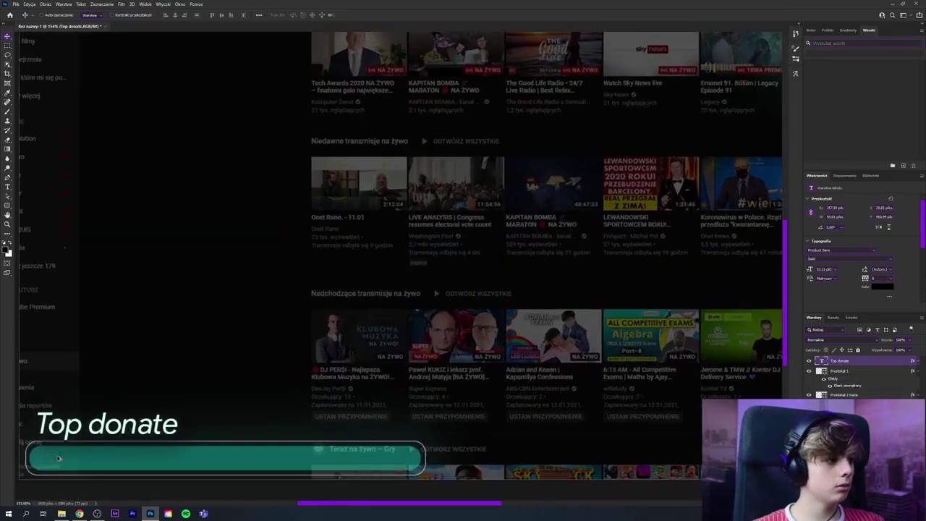
scroll(59, 458, up, 2)
scroll(330, 502, up, 1)
scroll(330, 502, left, 1)
scroll(247, 478, left, 2)
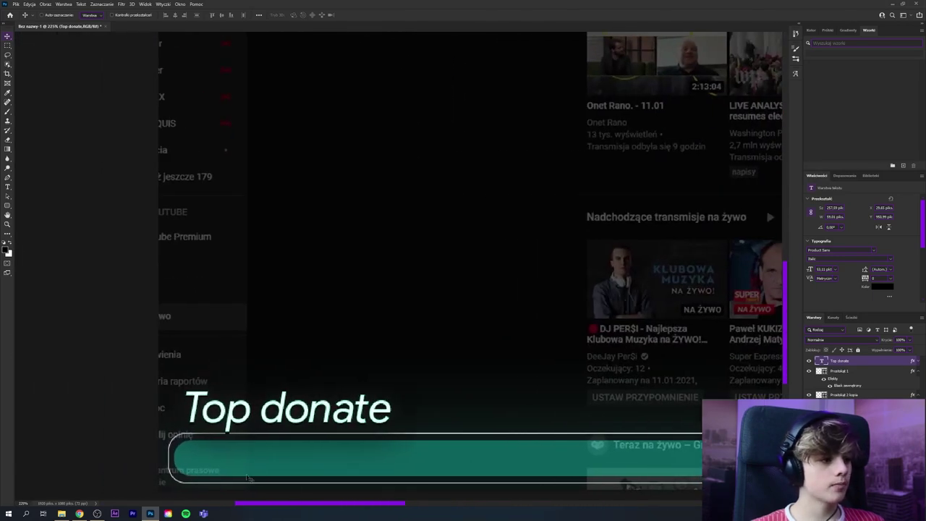
scroll(248, 477, up, 1)
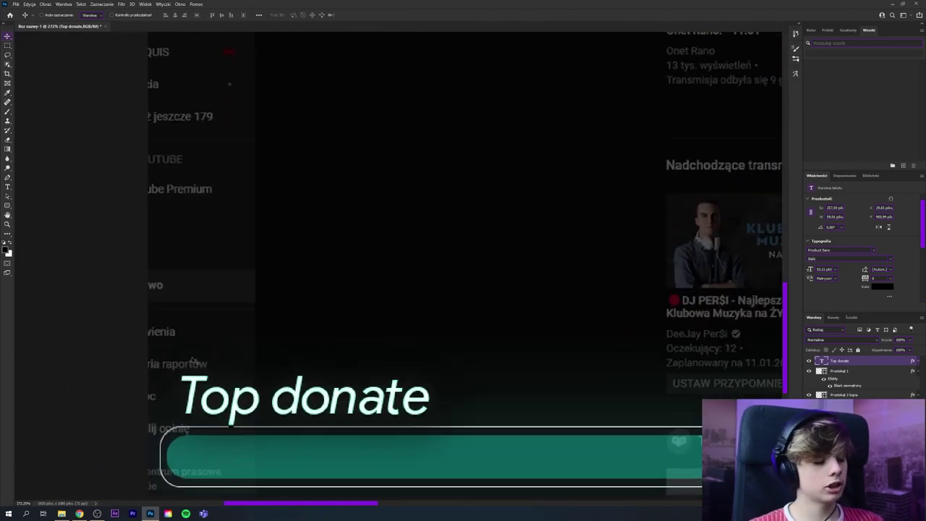
scroll(280, 337, down, 1)
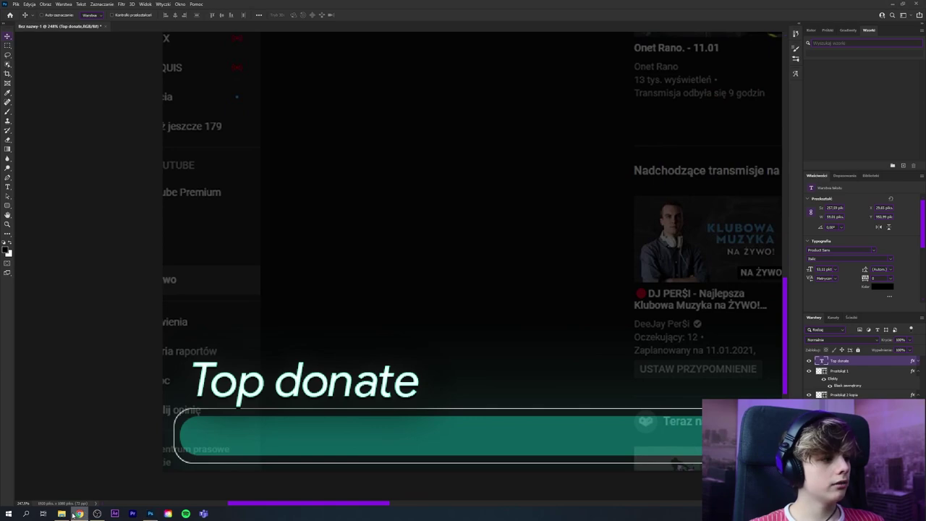
- Maximize Chrome in a fresh tab and search Google for 'pig coin png'
mouse_move(79, 513)
click(37, 202)
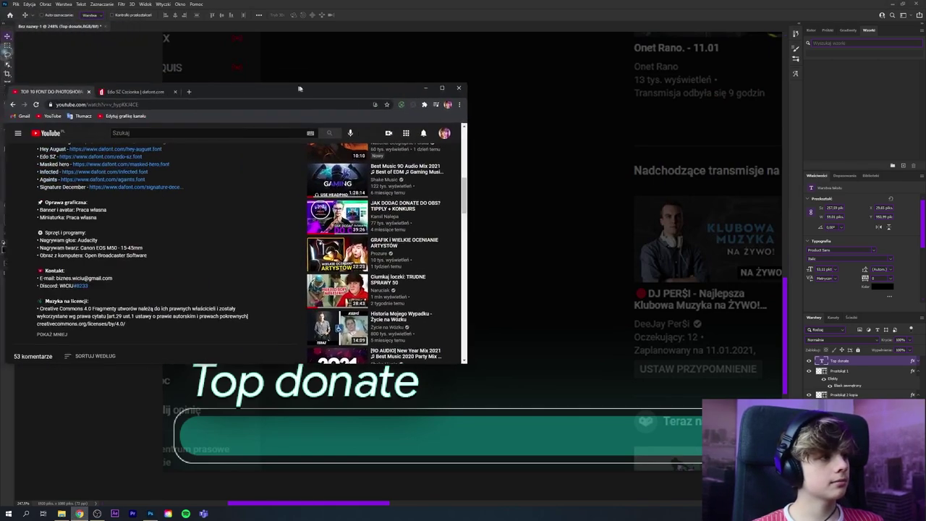
click(454, 88)
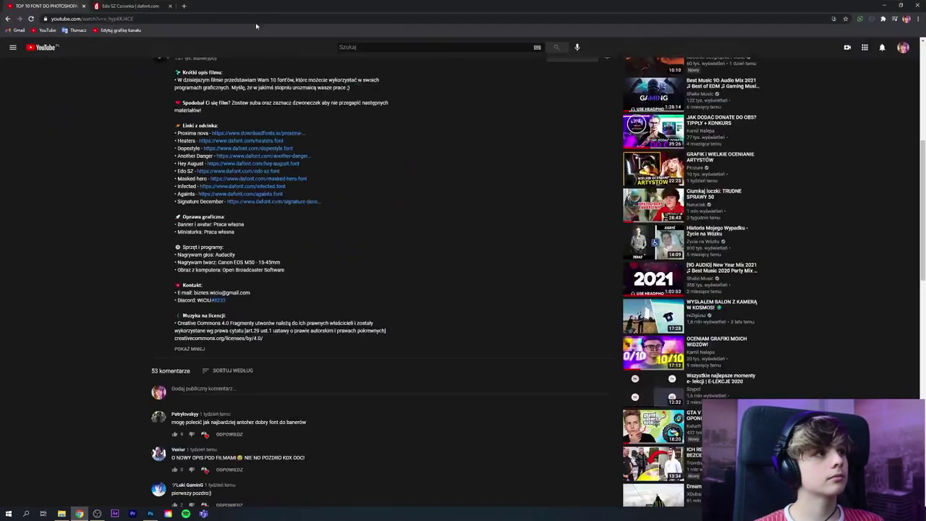
click(186, 6)
click(83, 6)
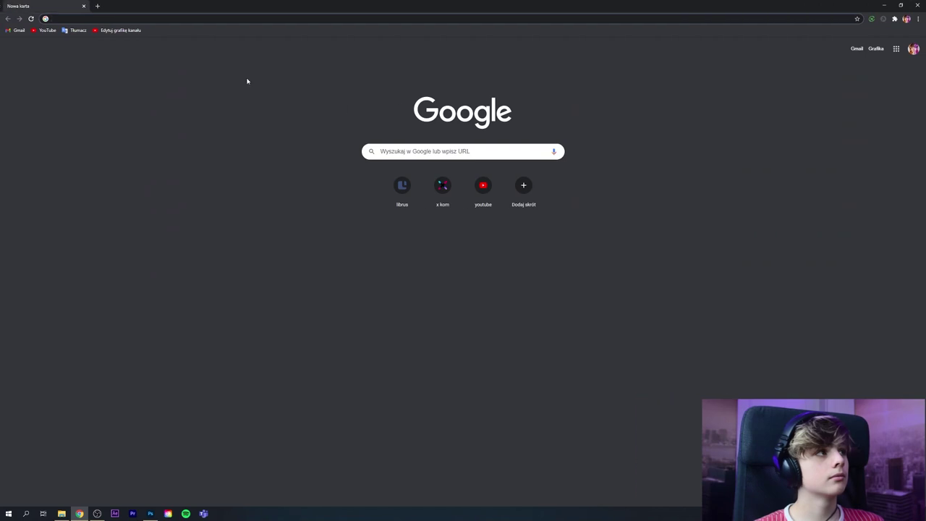
click(432, 152)
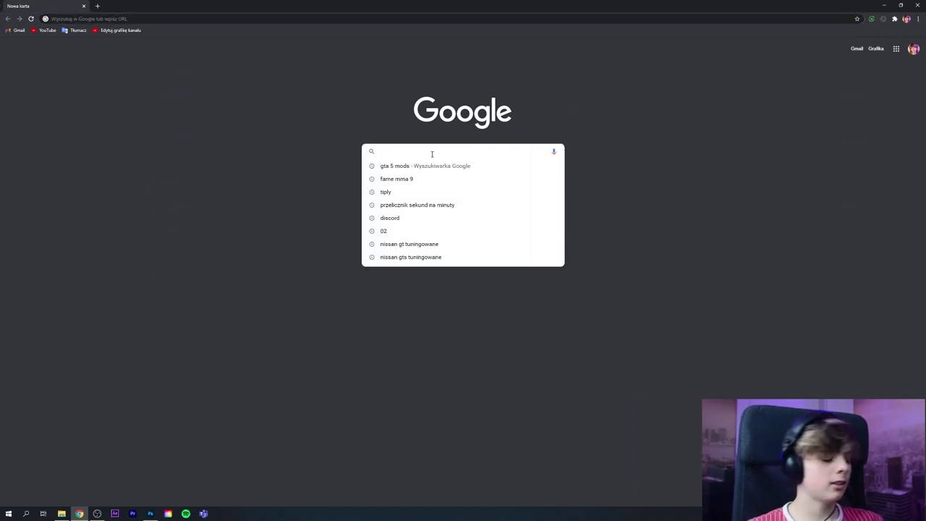
text(p)
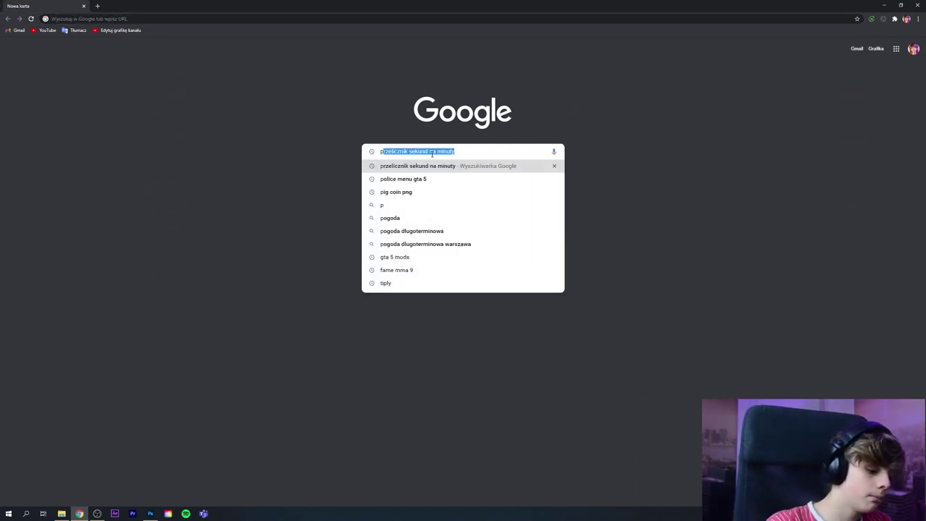
text(i)
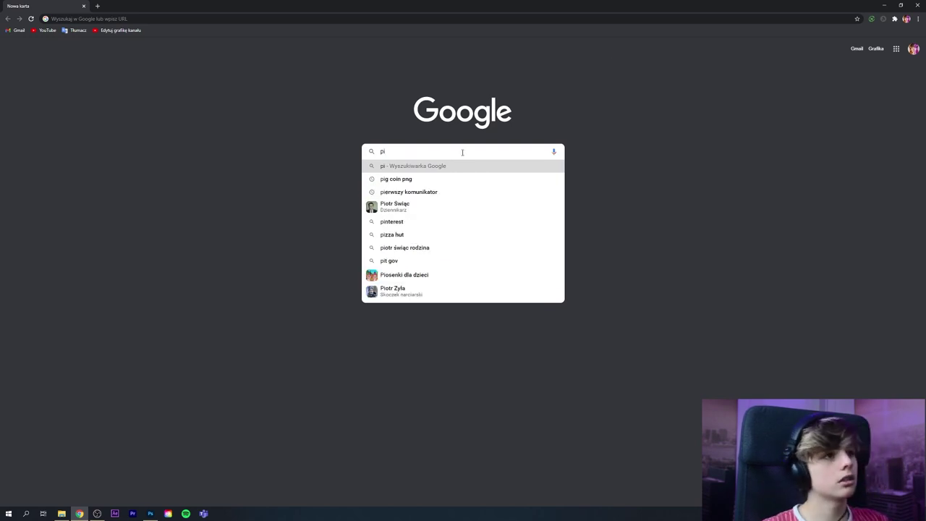
mouse_move(396, 179)
click(414, 185)
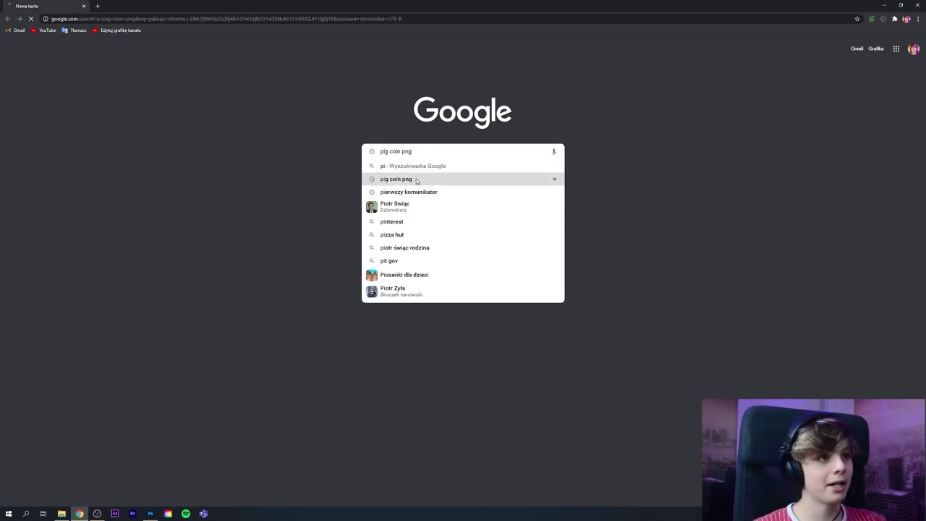
- From the image results, save the black piggy bank with dollar coin as a PNG
click(115, 75)
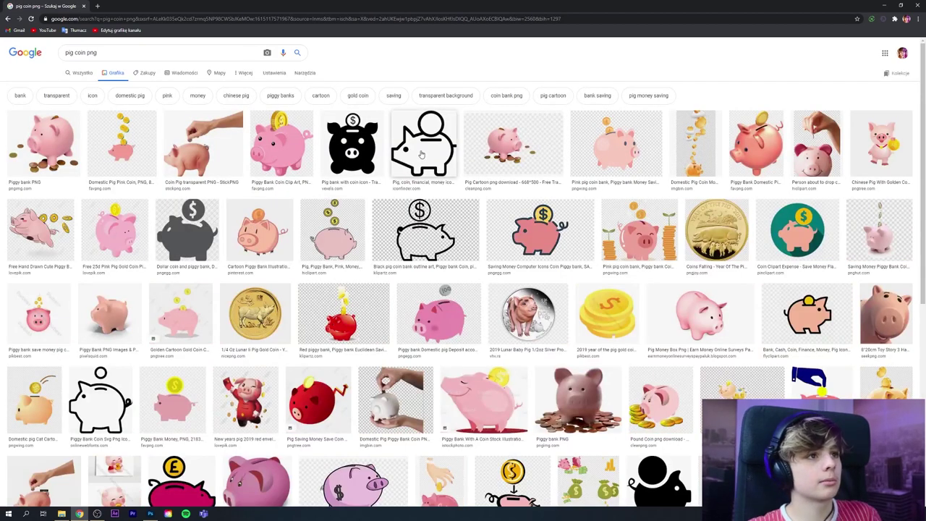
click(407, 238)
click(749, 338)
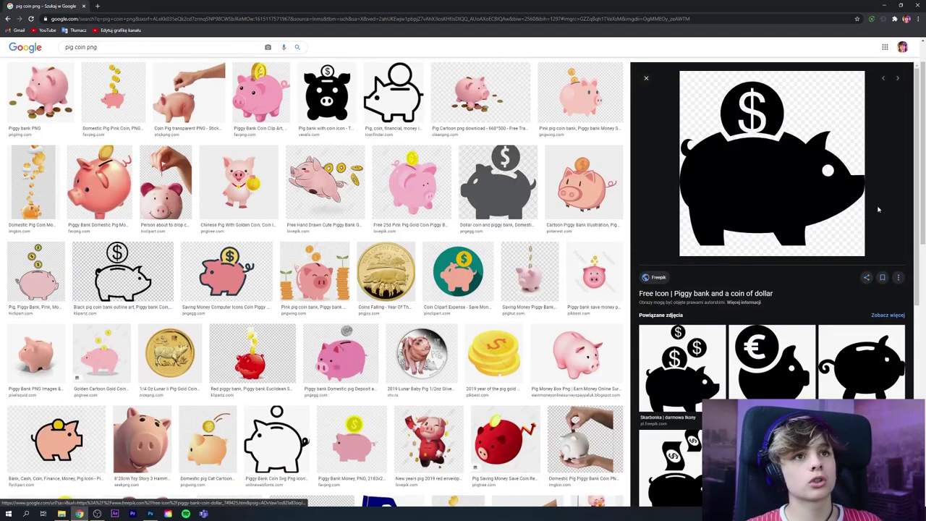
scroll(793, 241, up, 1)
right_click(793, 241)
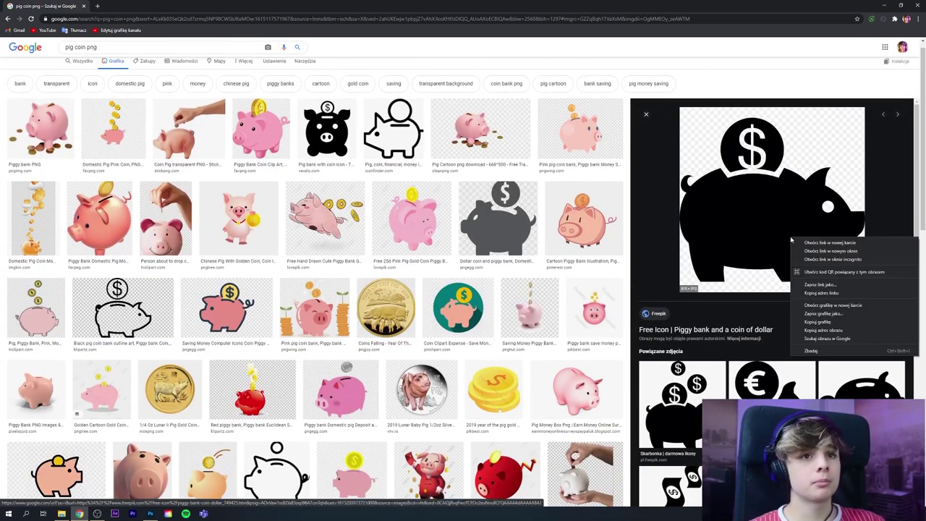
click(823, 319)
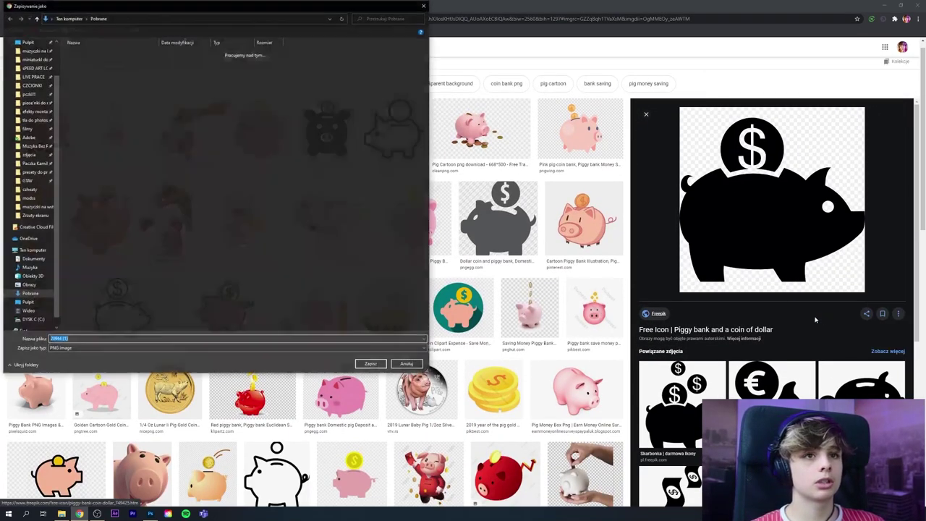
click(371, 365)
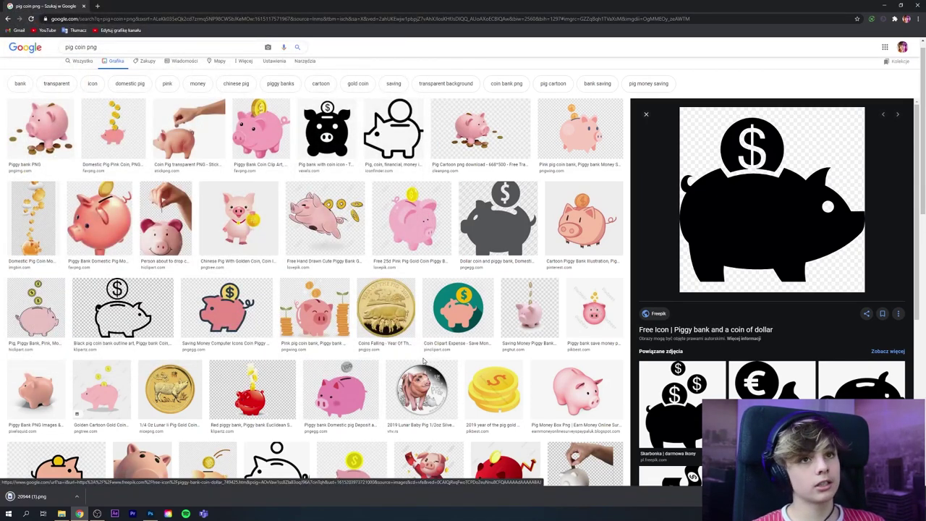
- Drag the piggy-bank PNG from Downloads into the overlay and onto the Top donate bar
click(150, 514)
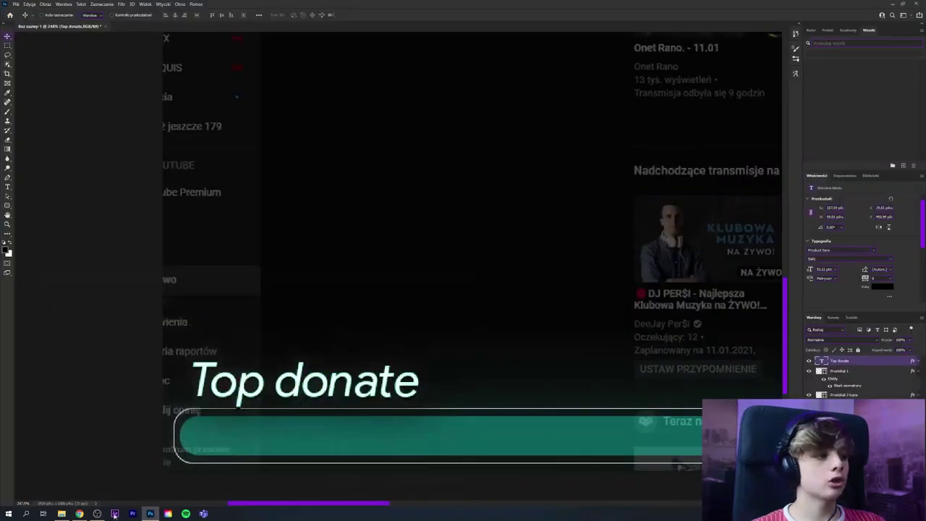
click(62, 514)
click(227, 125)
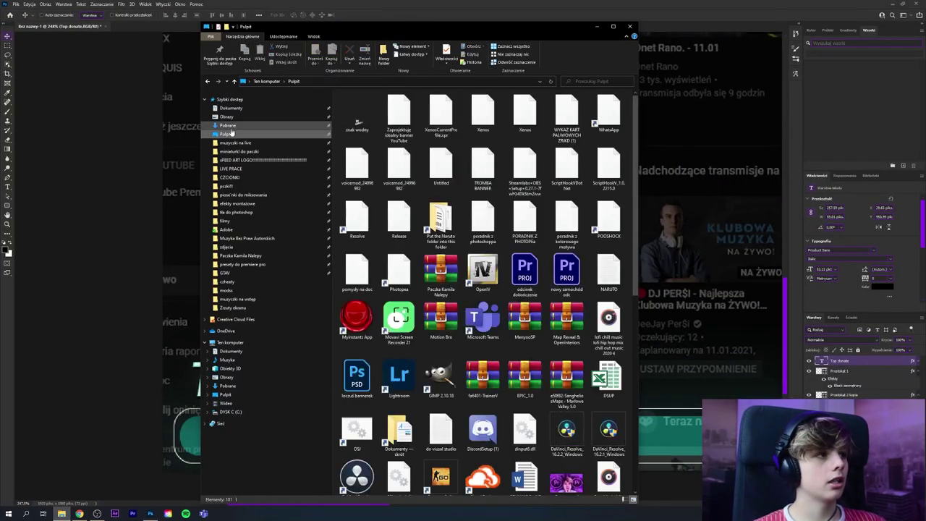
scroll(699, 387, down, 5)
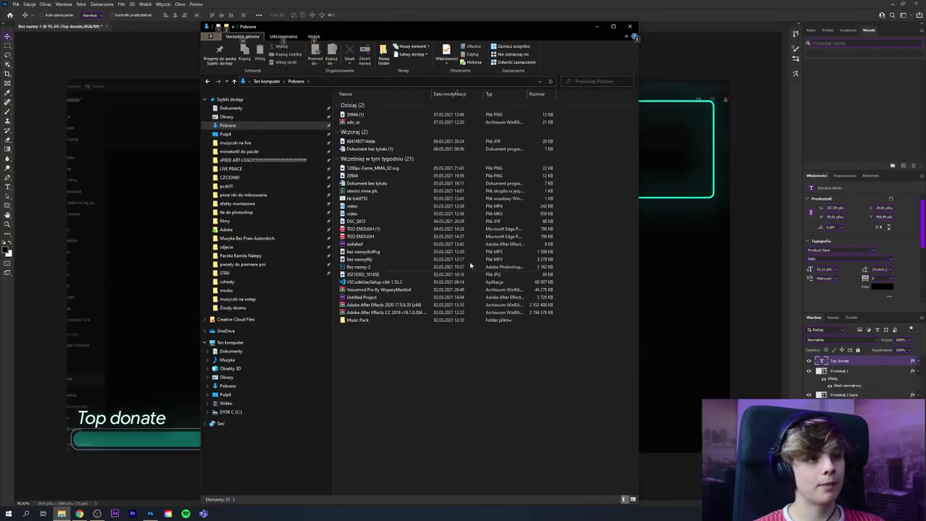
drag(355, 114, 191, 237)
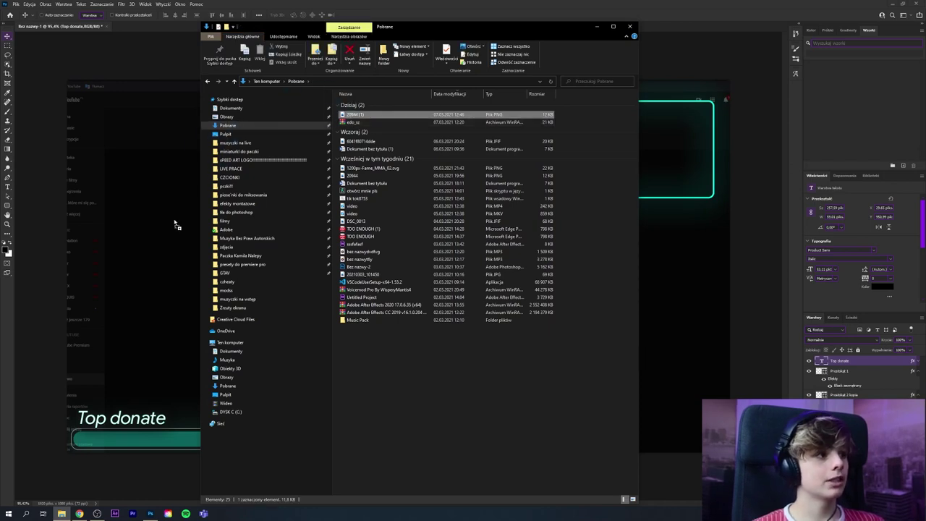
drag(398, 266, 96, 434)
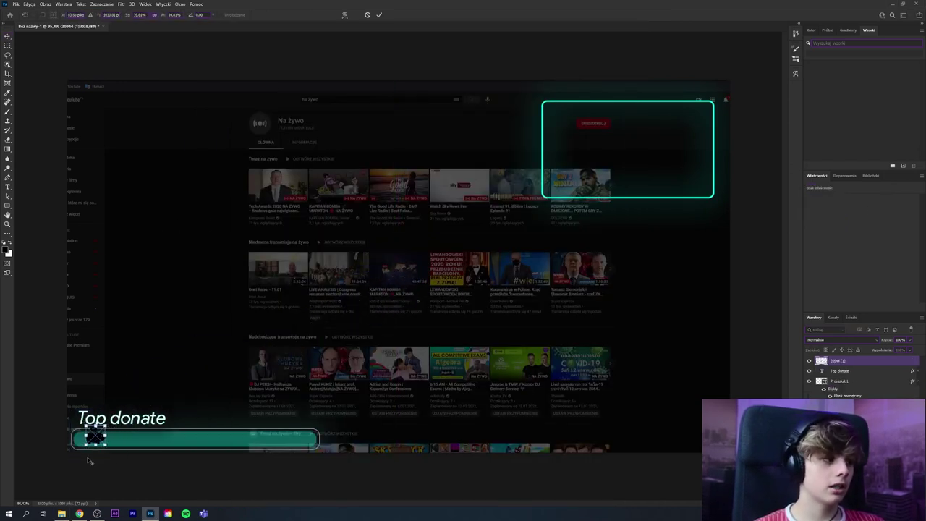
- Scale the placed piggy bank down into the Top donate bar's left end and commit it
scroll(153, 425, up, 3)
drag(375, 506, 324, 507)
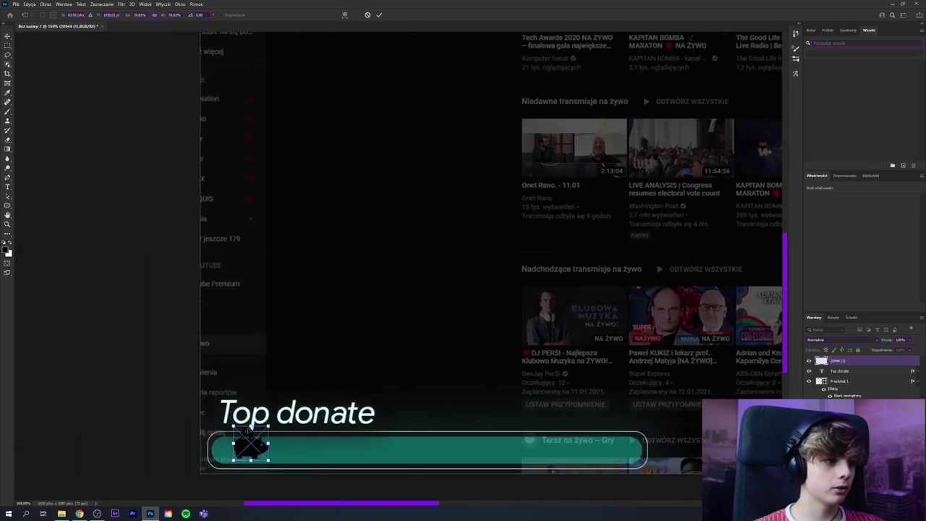
drag(270, 427, 216, 434)
scroll(216, 461, up, 2)
scroll(232, 454, up, 2)
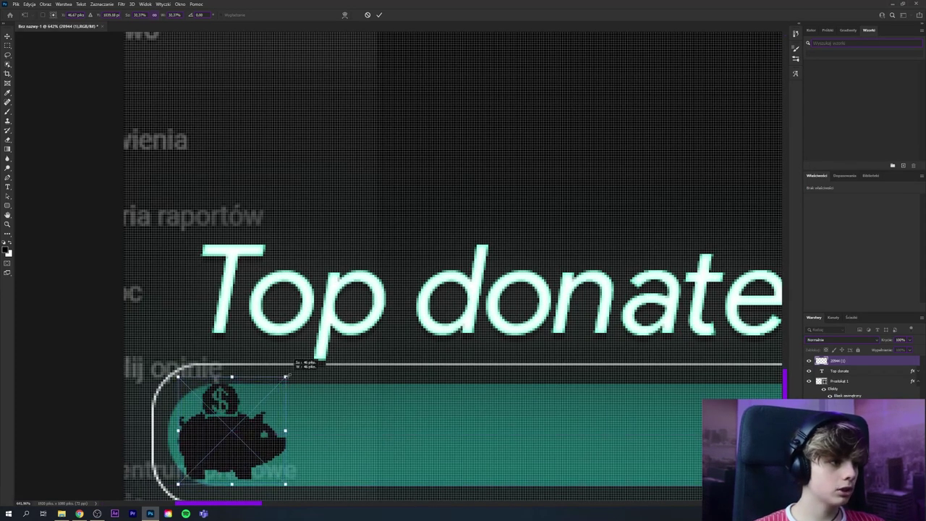
drag(283, 379, 280, 382)
key(Return)
scroll(344, 400, down, 2)
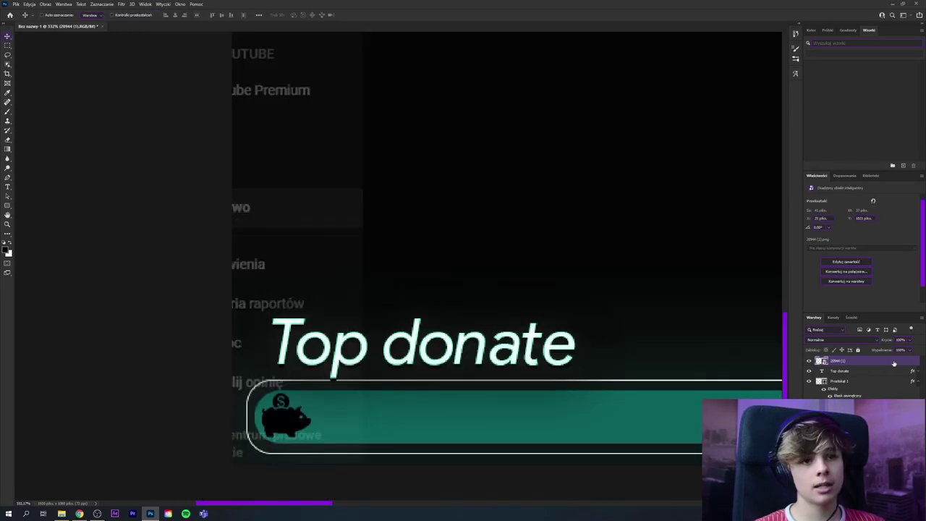
- Give the piggy layer a white Color Overlay layer style
double_click(894, 362)
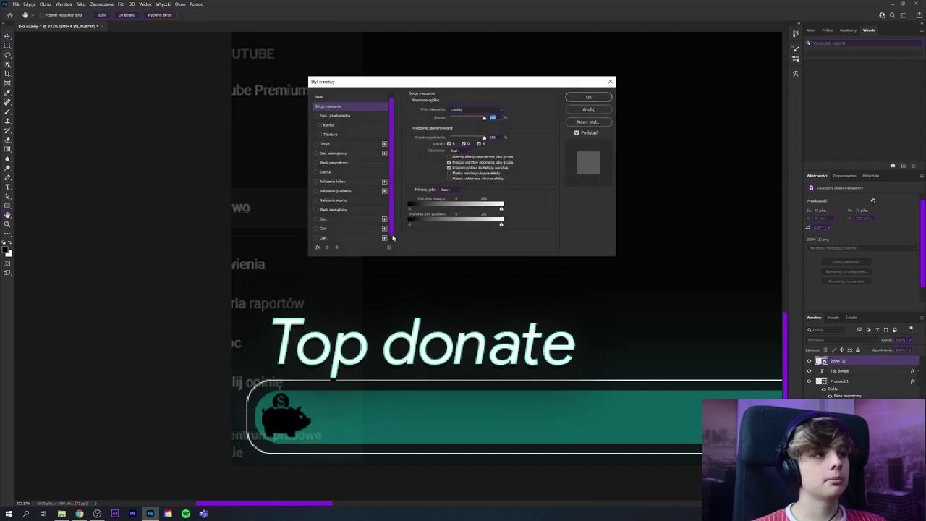
click(317, 181)
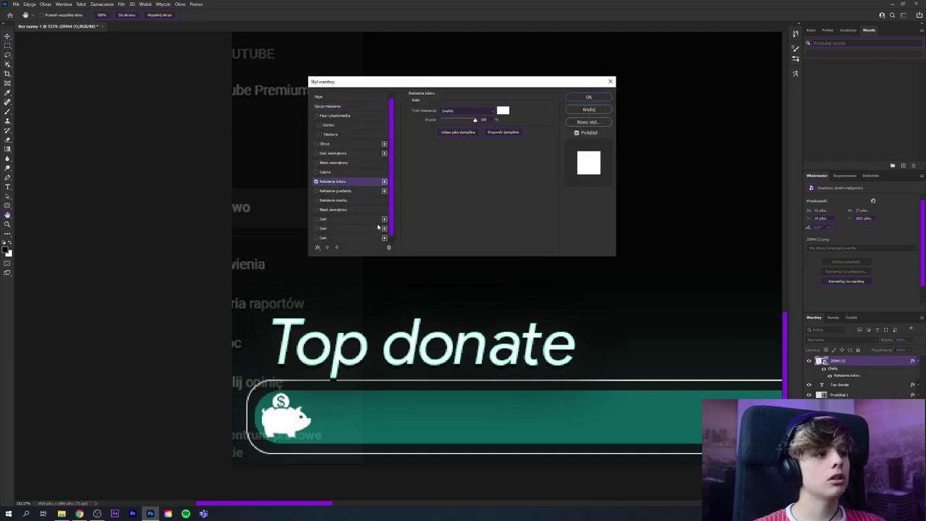
scroll(378, 228, down, 2)
scroll(405, 275, down, 1)
scroll(425, 320, down, 1)
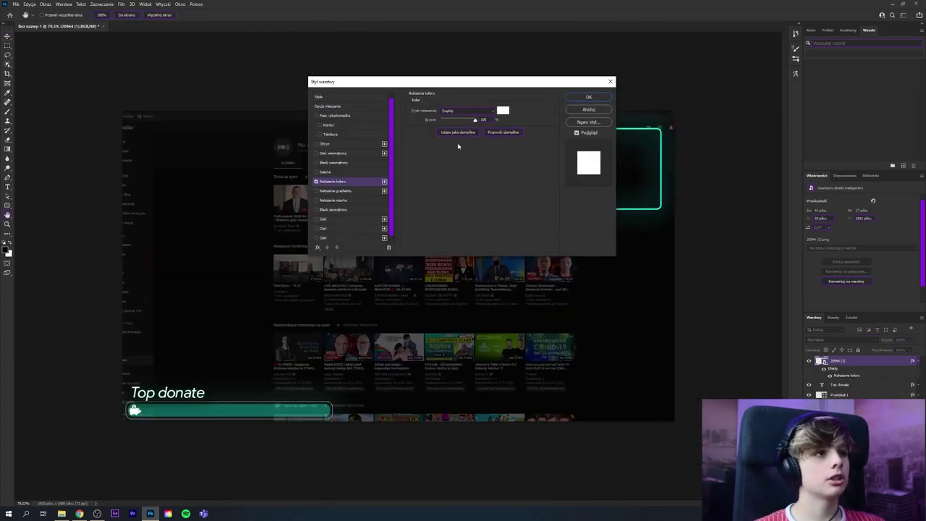
drag(469, 86, 644, 134)
click(679, 158)
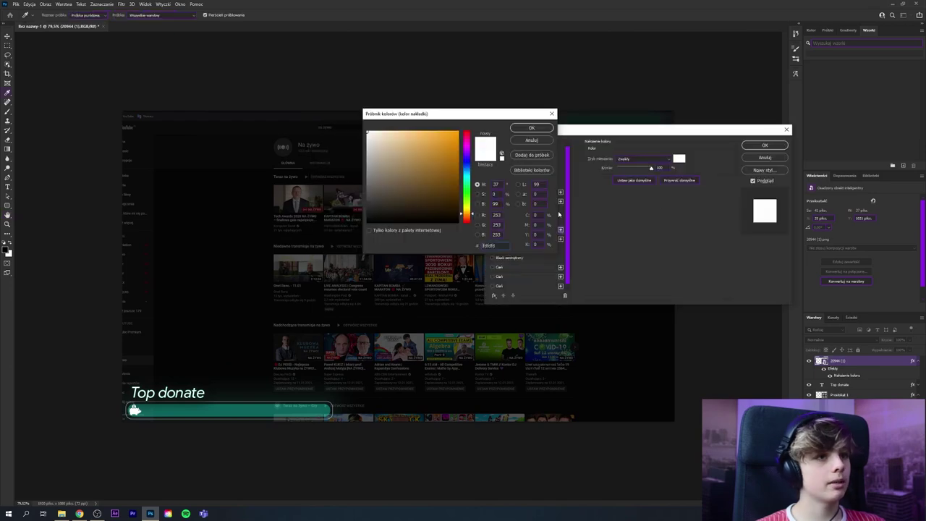
click(531, 128)
click(765, 146)
scroll(320, 315, up, 1)
- Nudge the piggy icon slightly to the right with Free Transform
scroll(58, 487, up, 2)
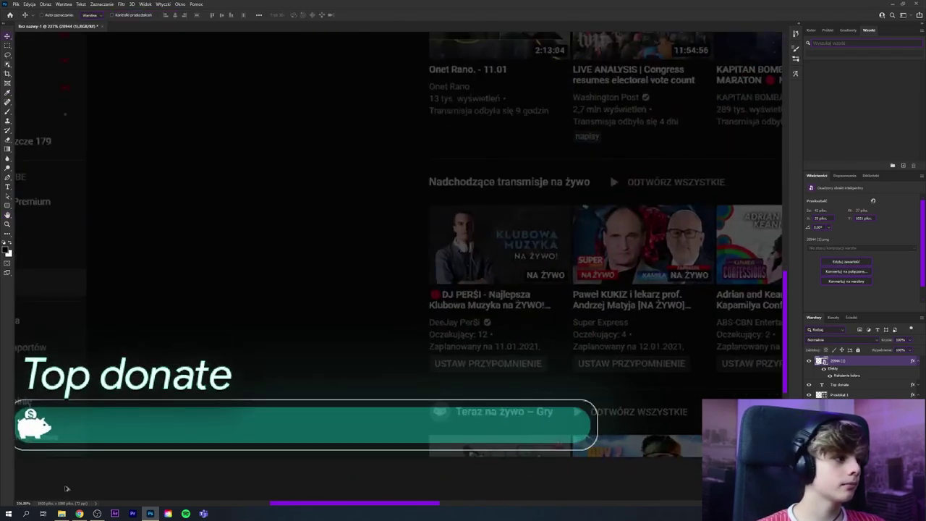
scroll(57, 487, up, 1)
scroll(217, 500, left, 2)
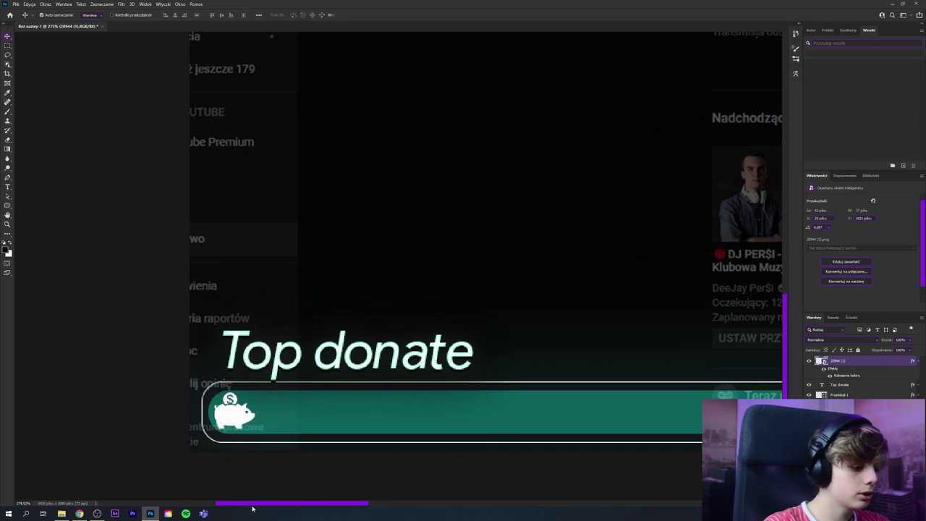
key(ctrl+t)
drag(224, 416, 230, 417)
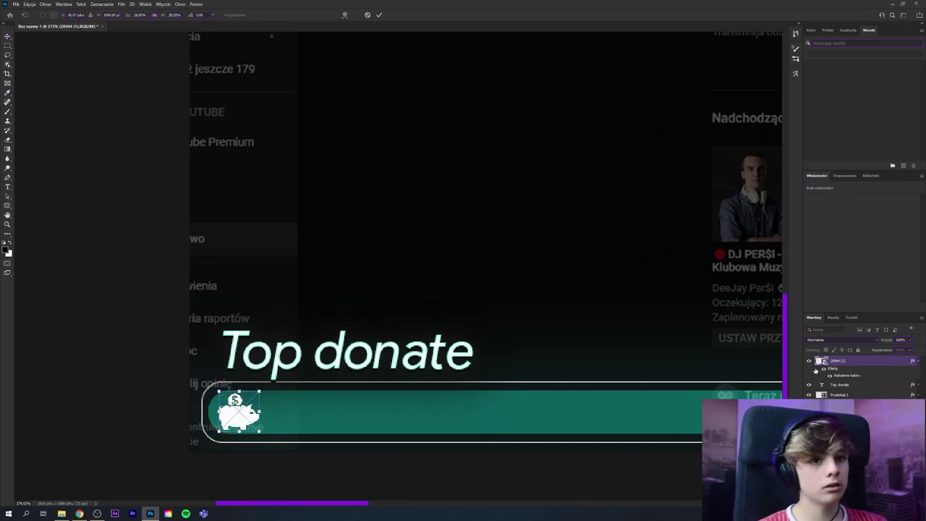
key(Return)
- Select the Top donate bar's rectangle layers and duplicate one of them
scroll(370, 442, down, 2)
scroll(361, 438, down, 2)
scroll(359, 438, down, 2)
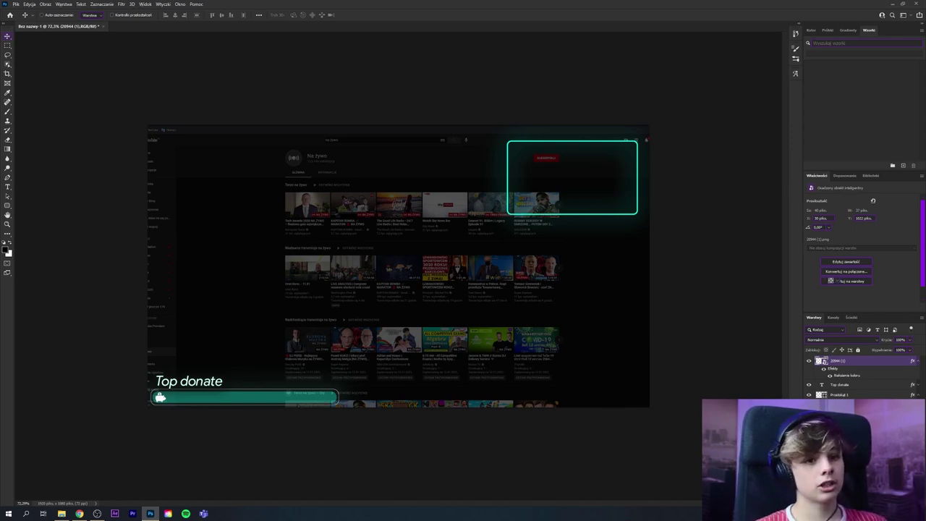
click(160, 397)
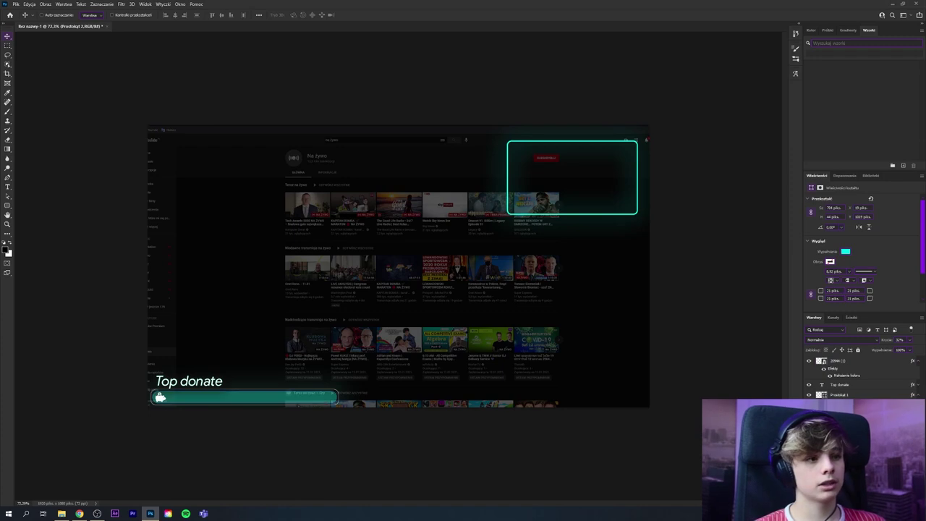
click(837, 395)
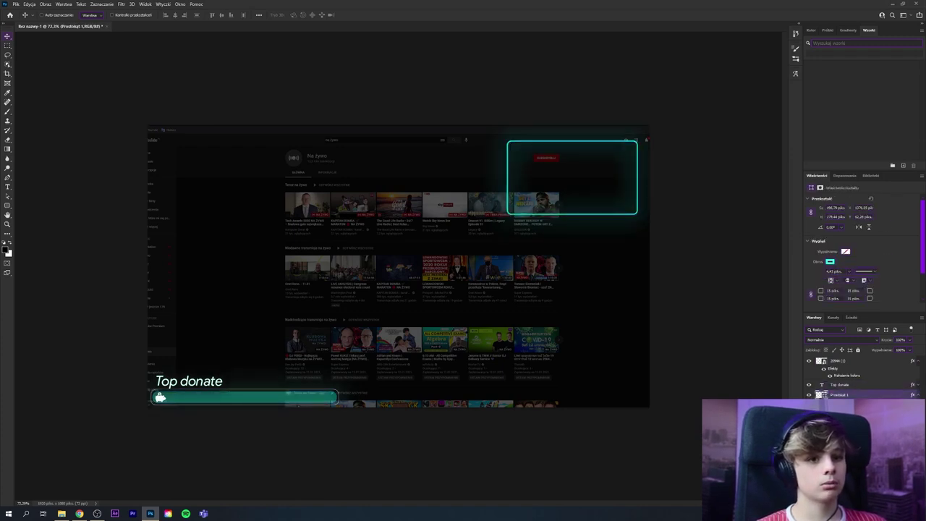
key(ctrl+j)
key(alt+bracketleft)
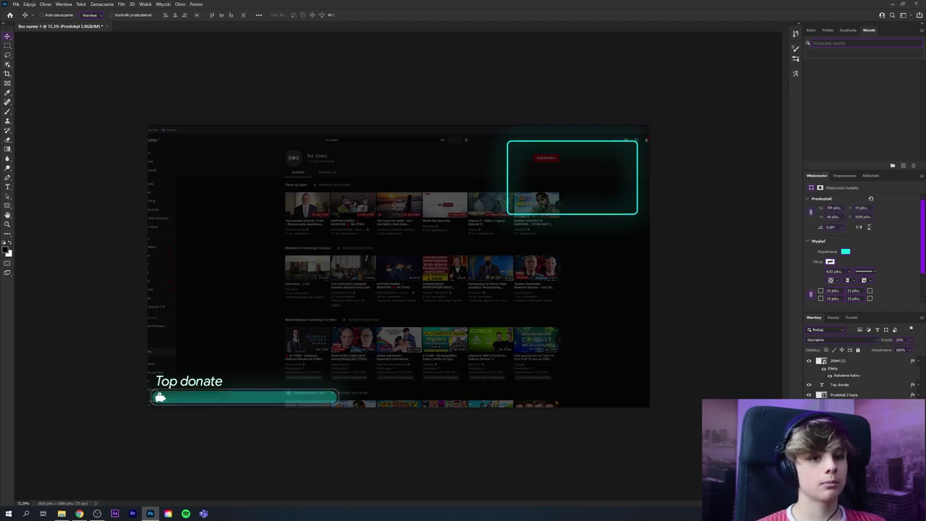
- Group all the Top donate bar's layers as Grupa 1 and duplicate the group
shift+click(841, 362)
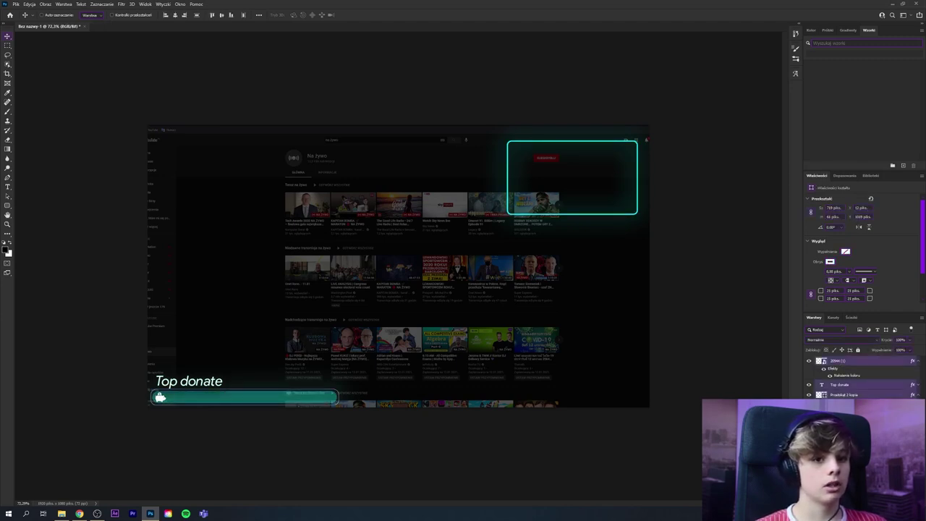
key(ctrl+g)
key(ctrl+plus)
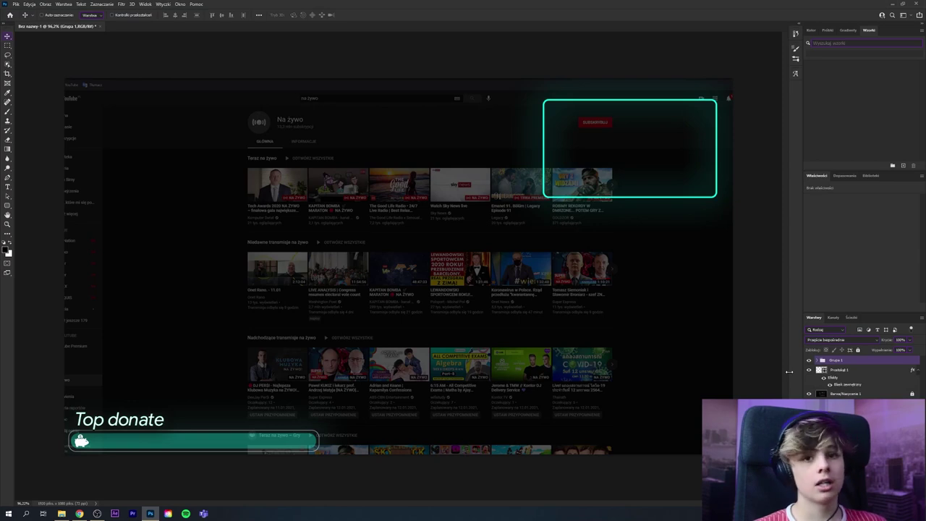
click(817, 262)
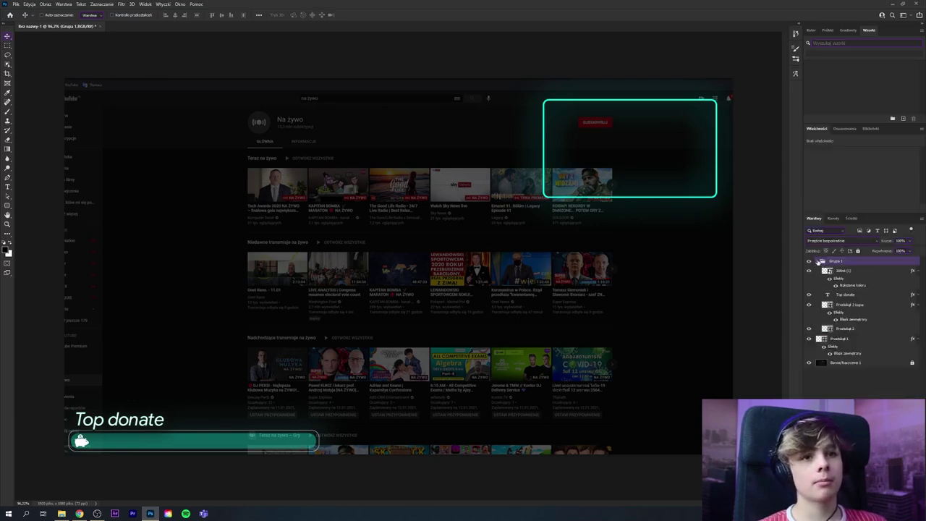
click(817, 262)
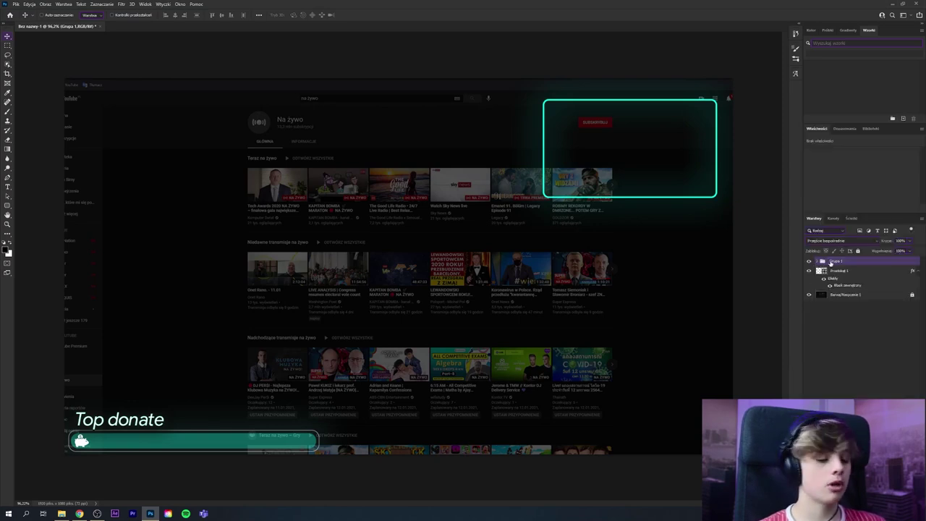
key(ctrl+j)
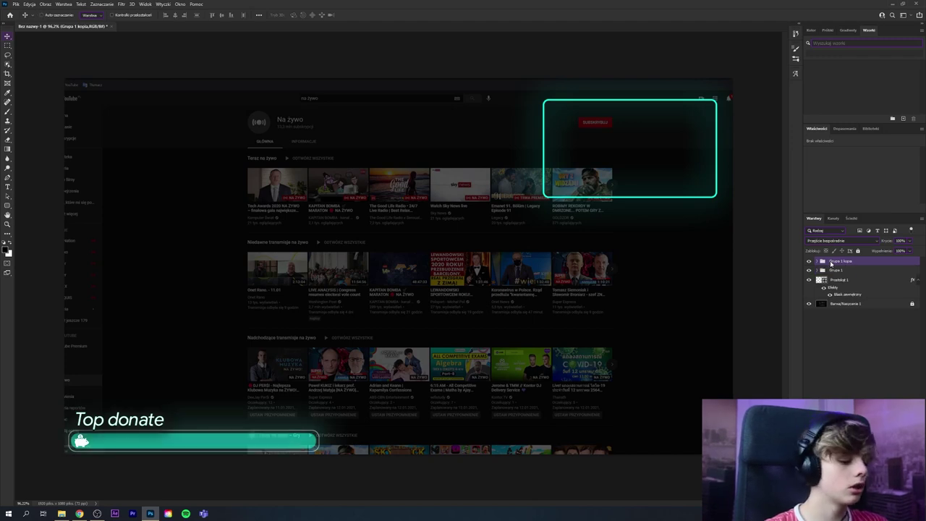
key(ctrl+t)
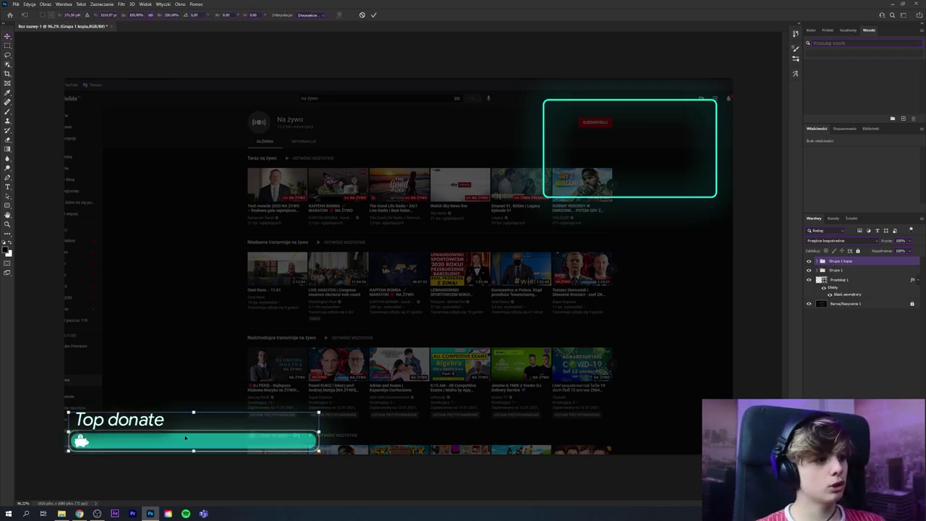
- Drag the copied bar group to the right of the original and commit it
drag(174, 438, 584, 440)
key(Return)
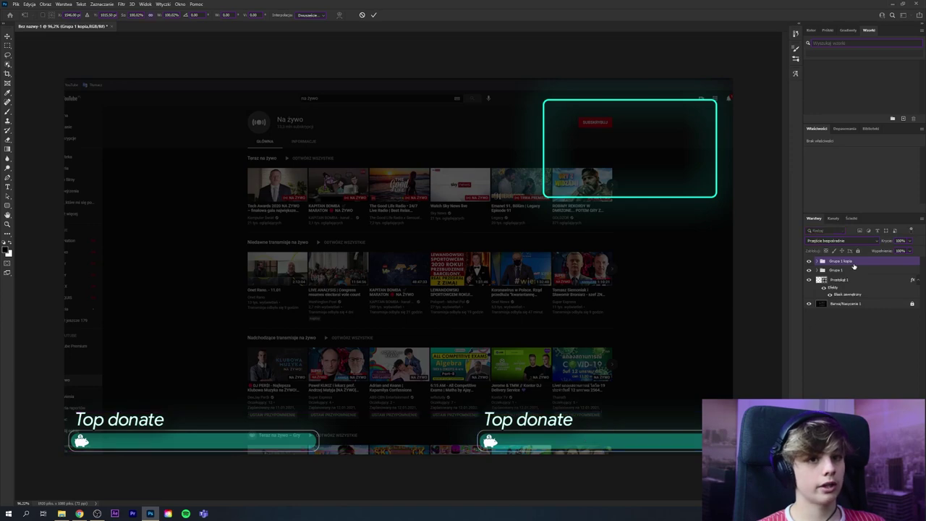
key(ctrl+minus)
- Retitle the copied bar 'Last donate' and shift the title further right
key(ctrl+plus)
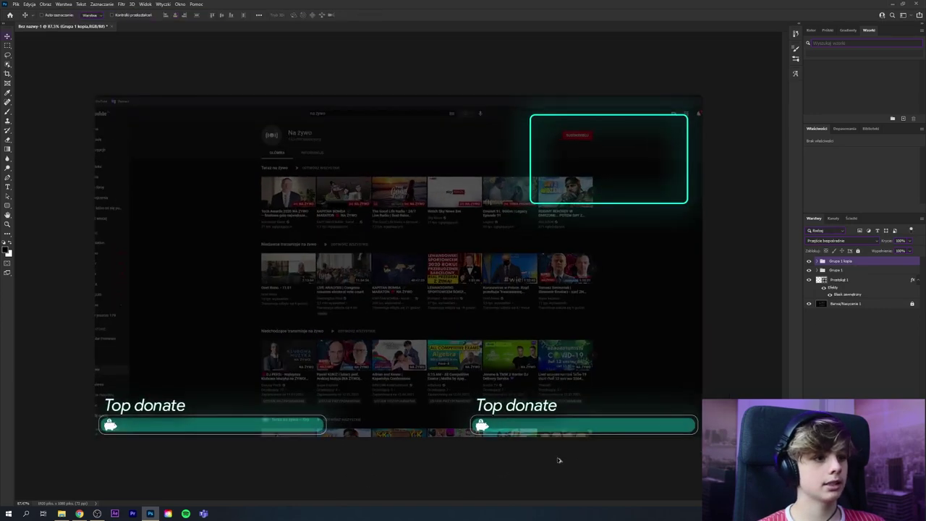
key(ctrl+plus)
click(818, 261)
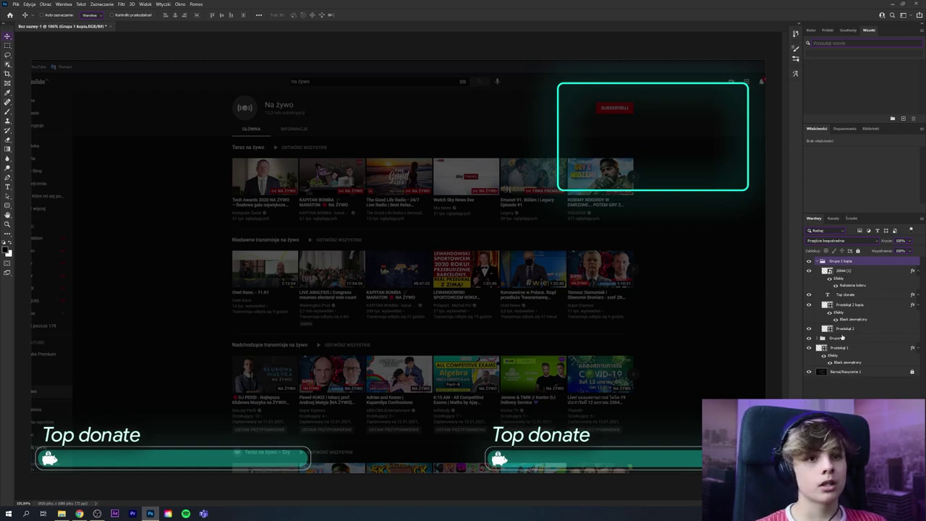
click(840, 295)
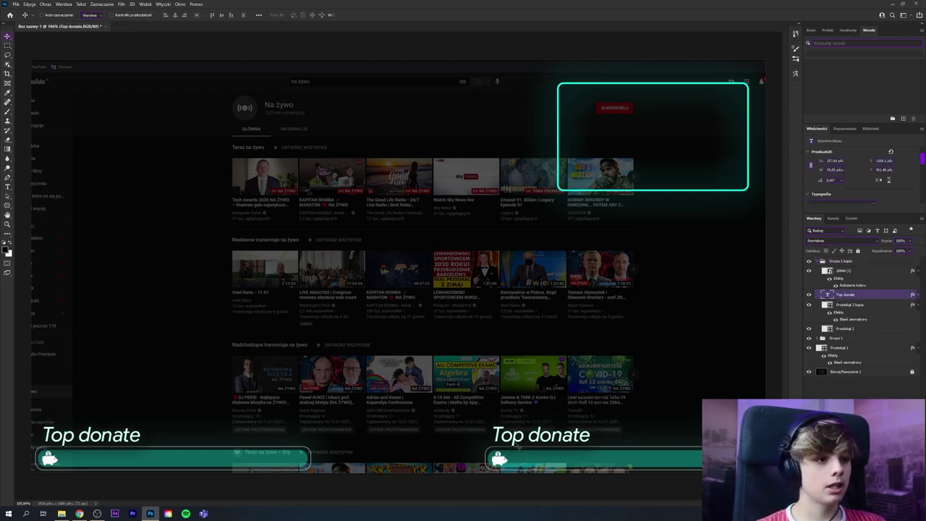
key(t)
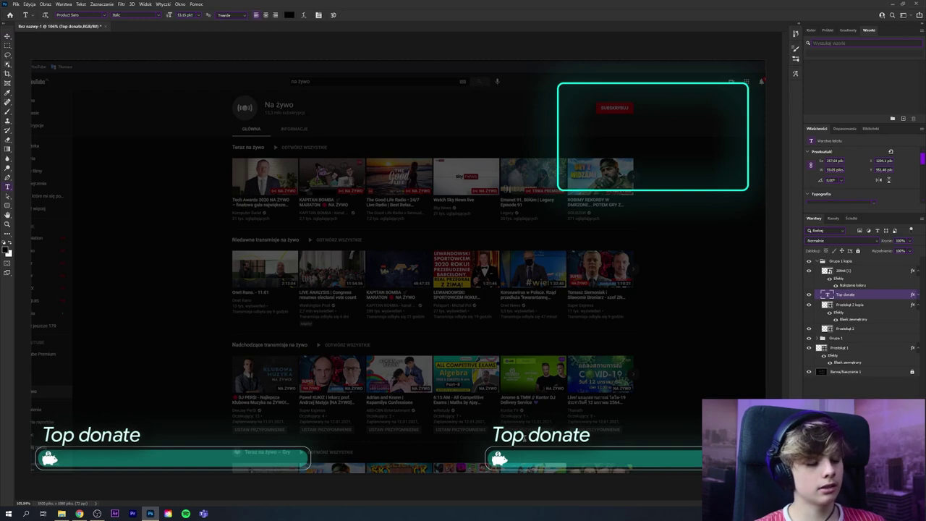
drag(524, 438, 495, 437)
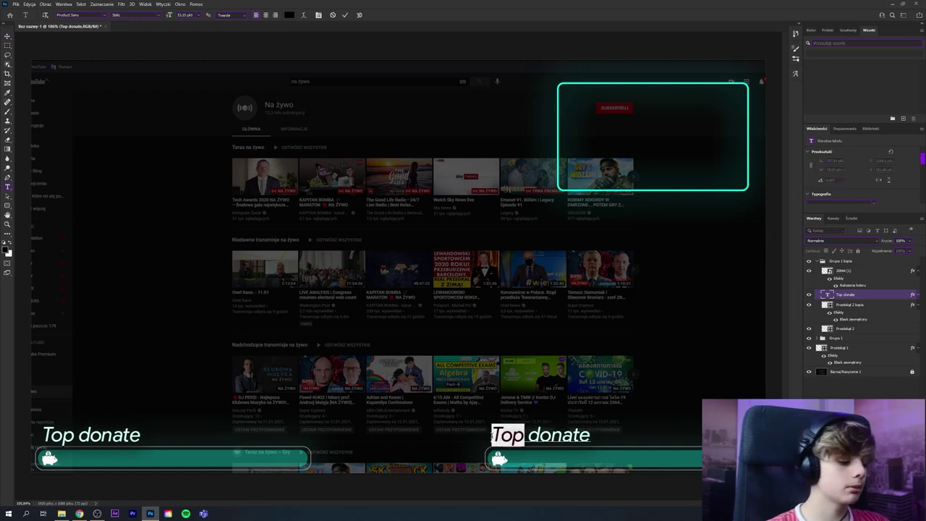
text(Las)
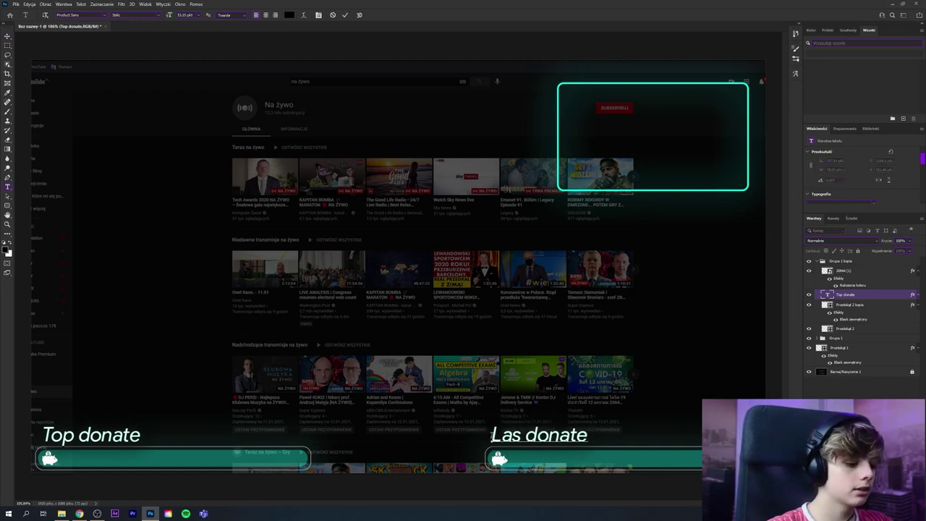
text(t)
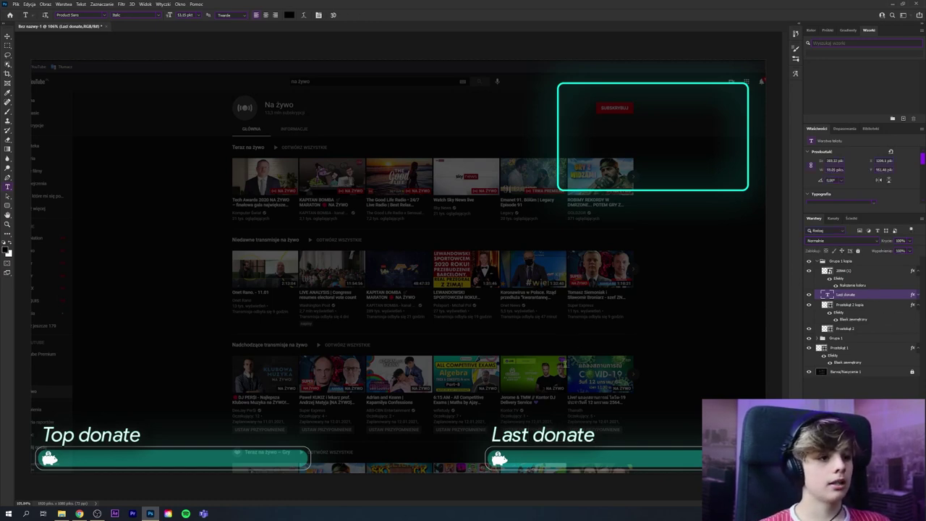
text(v)
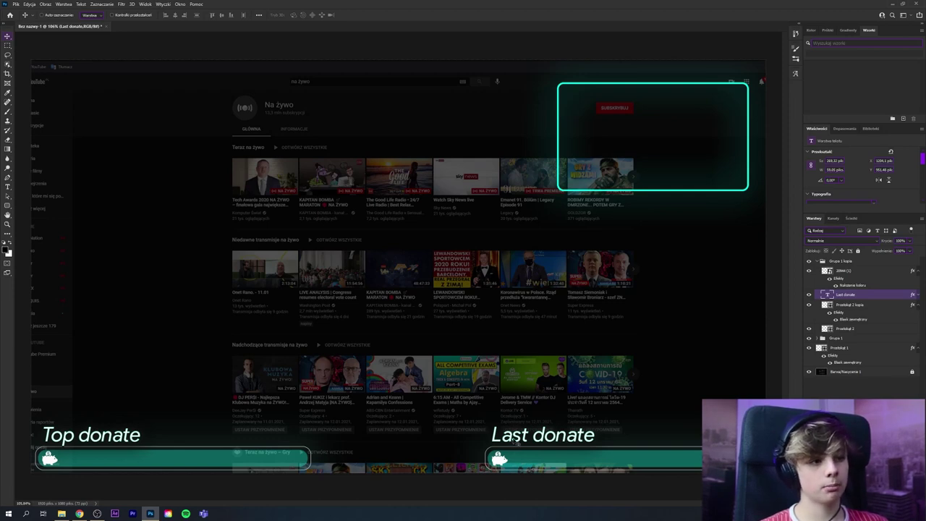
drag(514, 440, 671, 445)
- Delete the piggy icon layer 20944 (1) from the right bar's group
key(ctrl+minus)
scroll(495, 428, up, 3)
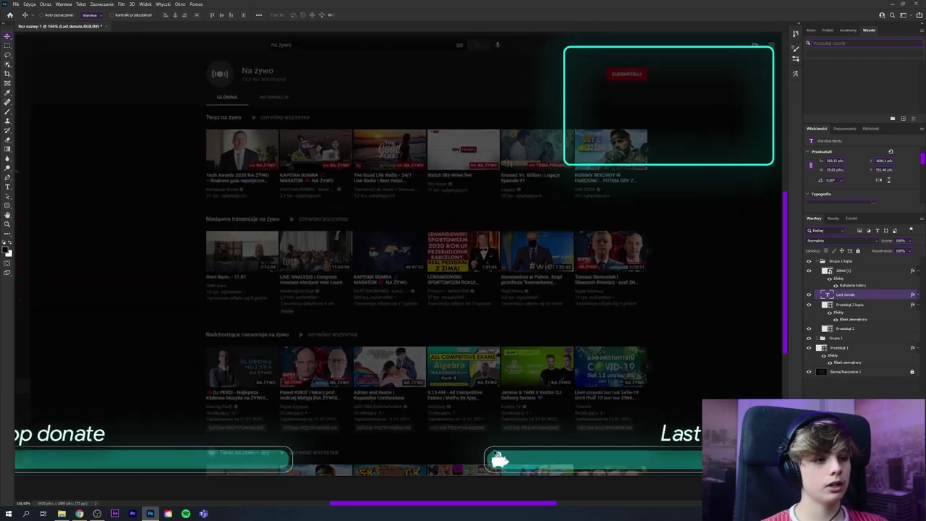
scroll(495, 429, up, 2)
click(817, 272)
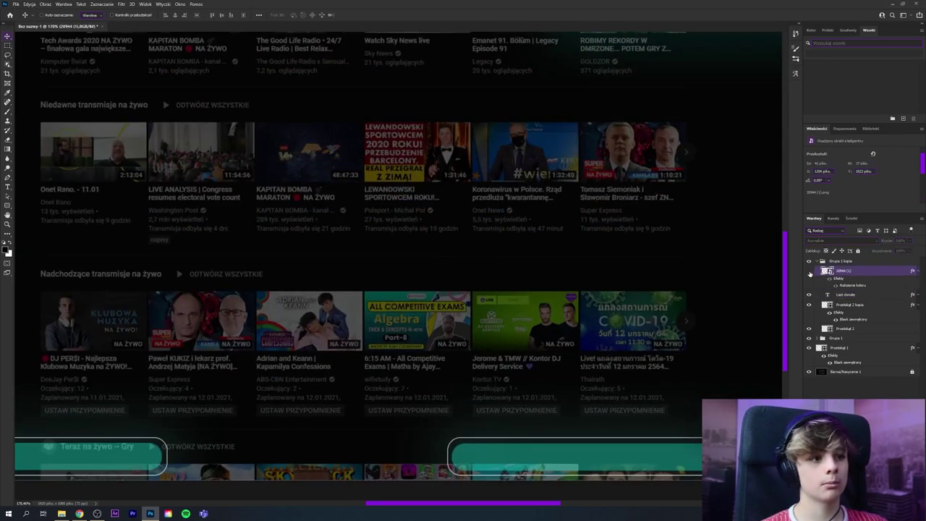
key(Delete)
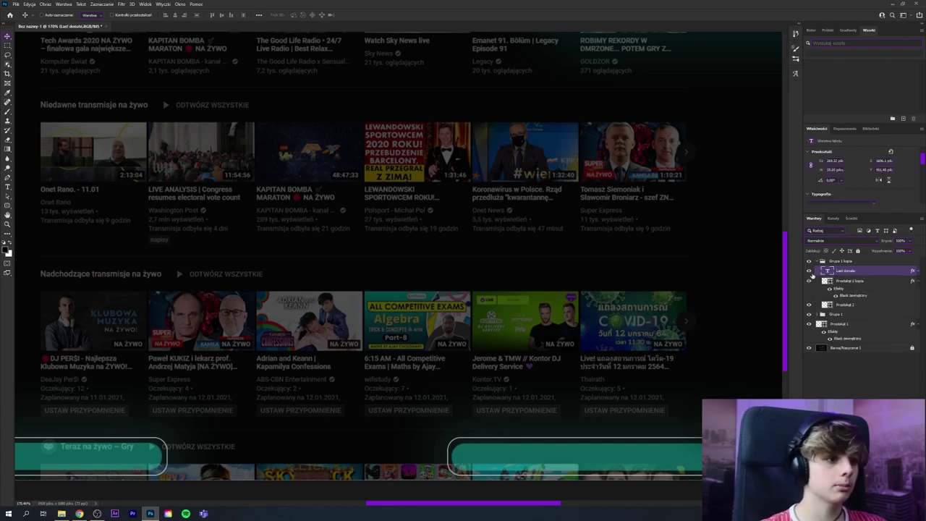
- Search Google Images for 'cash png icon' and browse the money-bag results
click(79, 514)
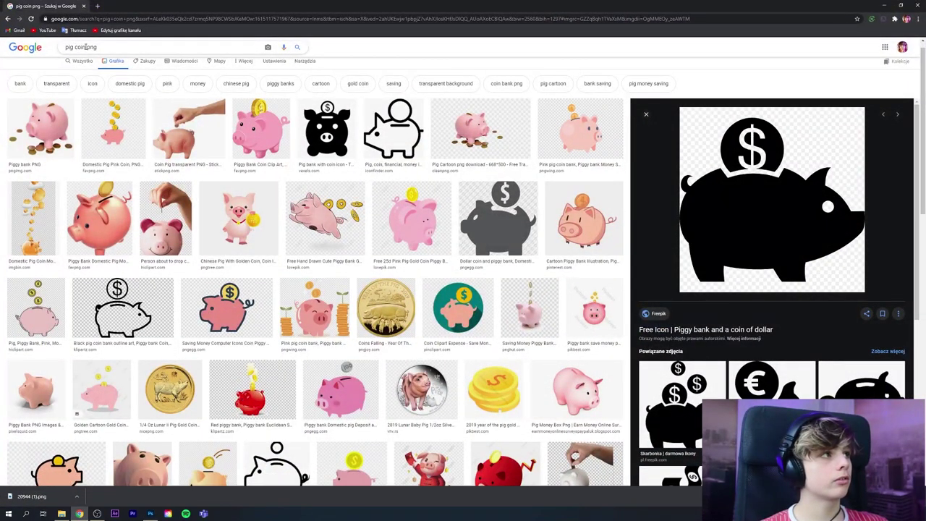
text(cash)
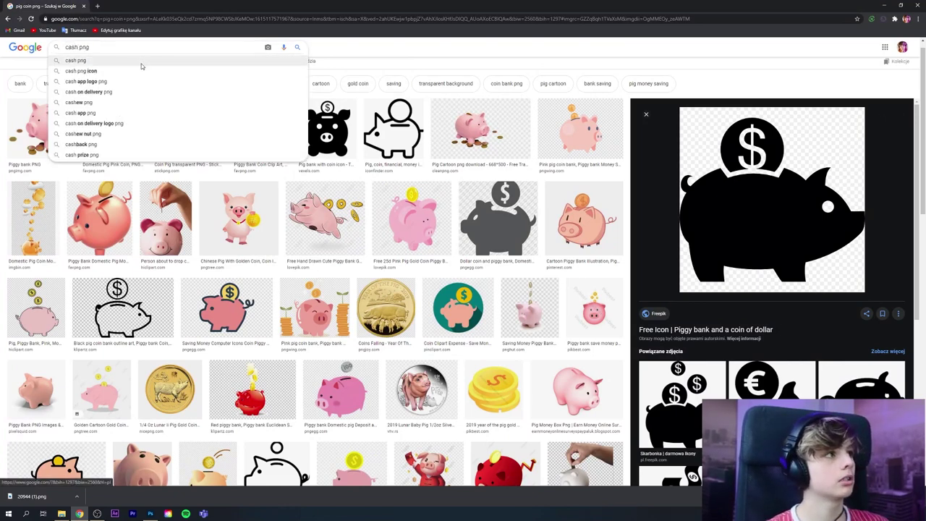
click(108, 71)
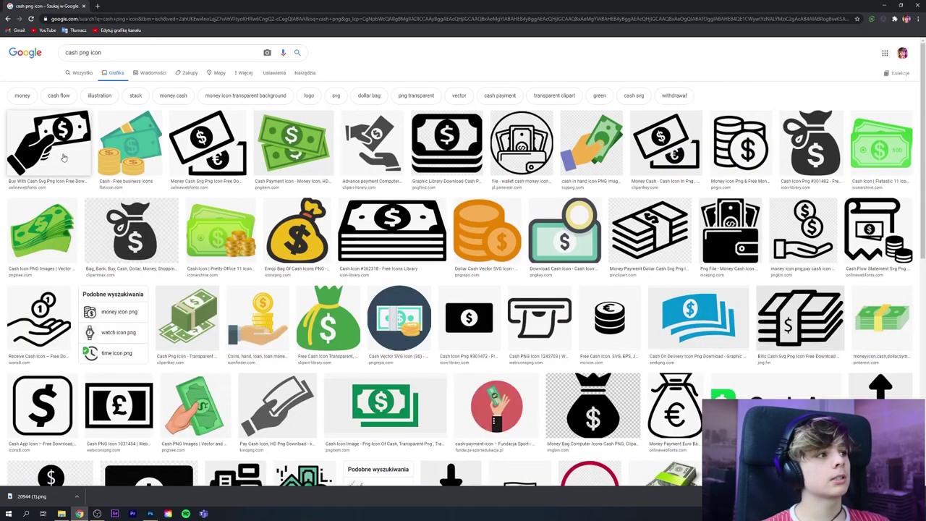
click(131, 230)
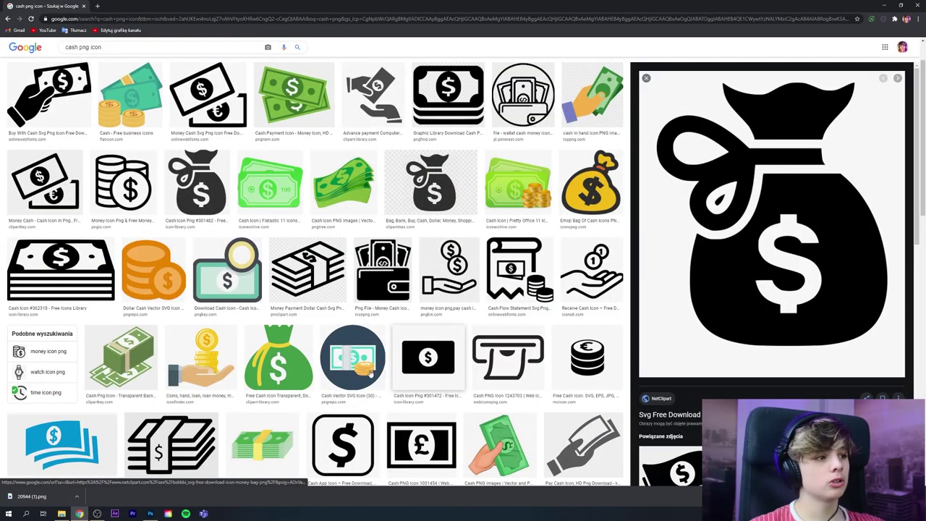
scroll(371, 372, up, 1)
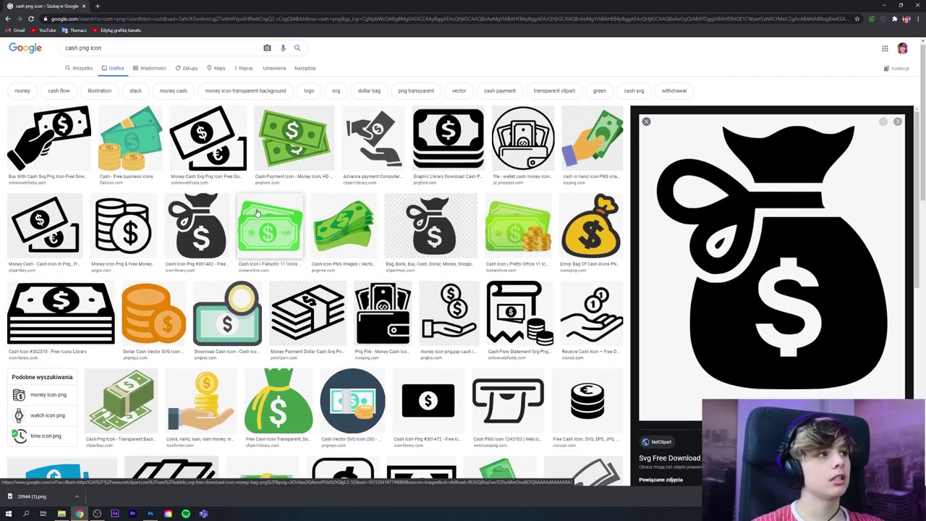
scroll(139, 218, down, 1)
scroll(137, 218, down, 2)
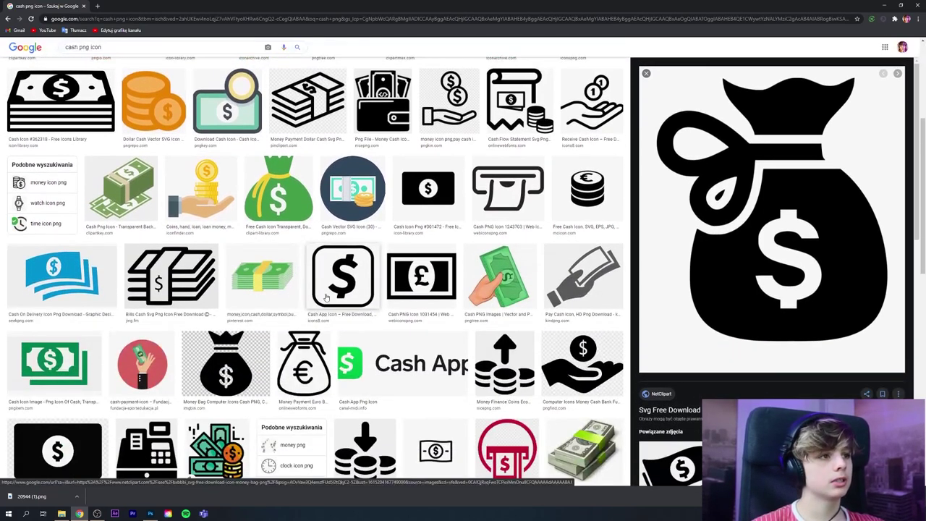
- Save a transparent black money-bag icon as a PNG to Downloads
click(226, 362)
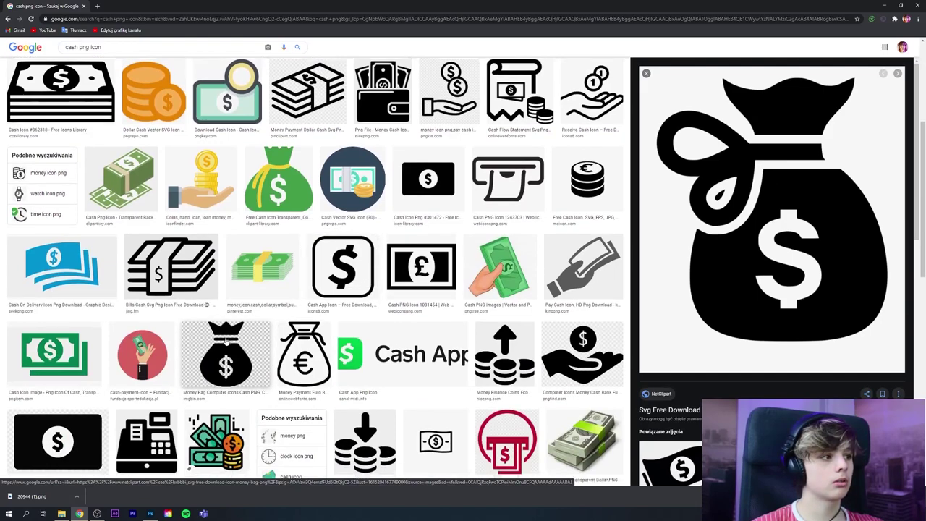
right_click(722, 307)
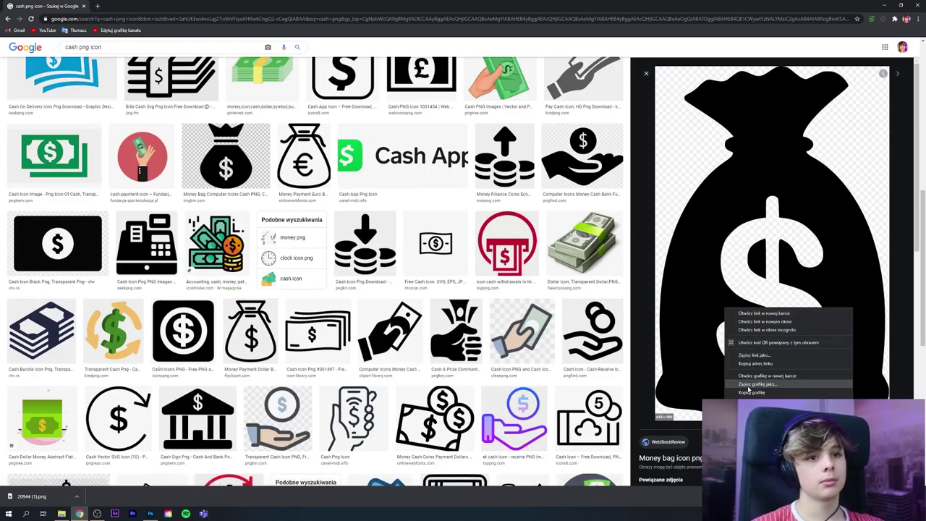
click(749, 389)
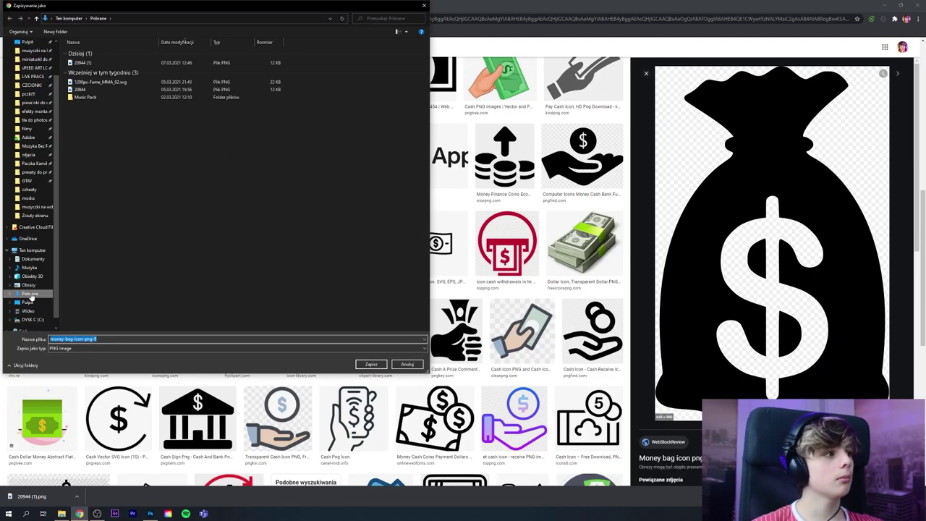
click(371, 364)
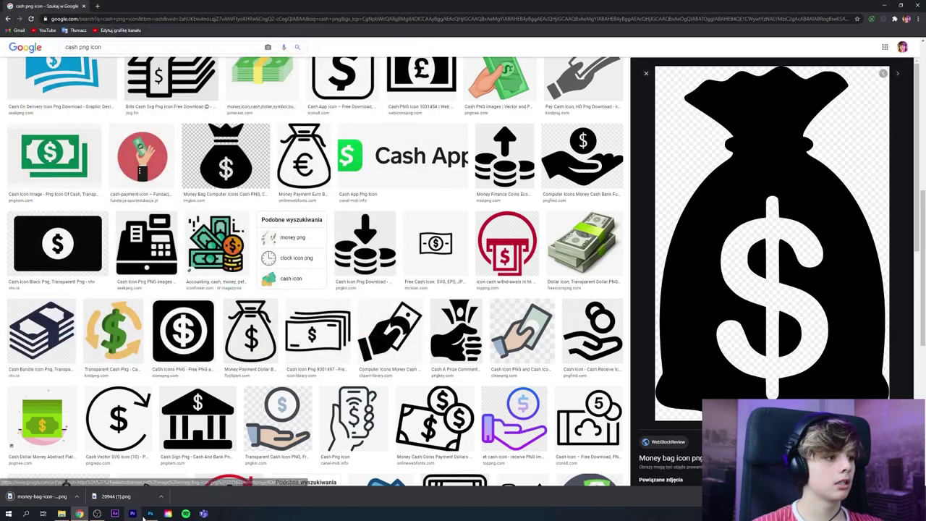
click(151, 514)
click(62, 514)
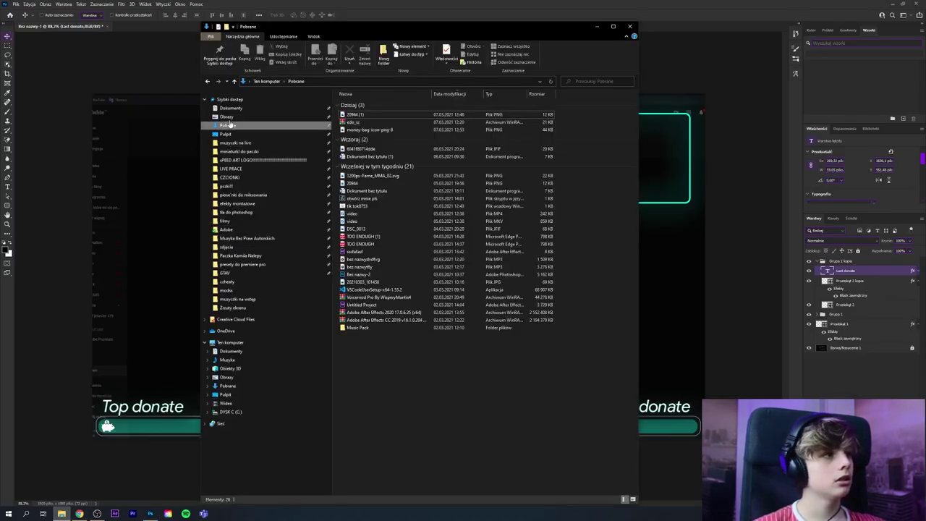
- Place the money-bag PNG and scale it into the Last donate bar's right end
drag(357, 116, 145, 165)
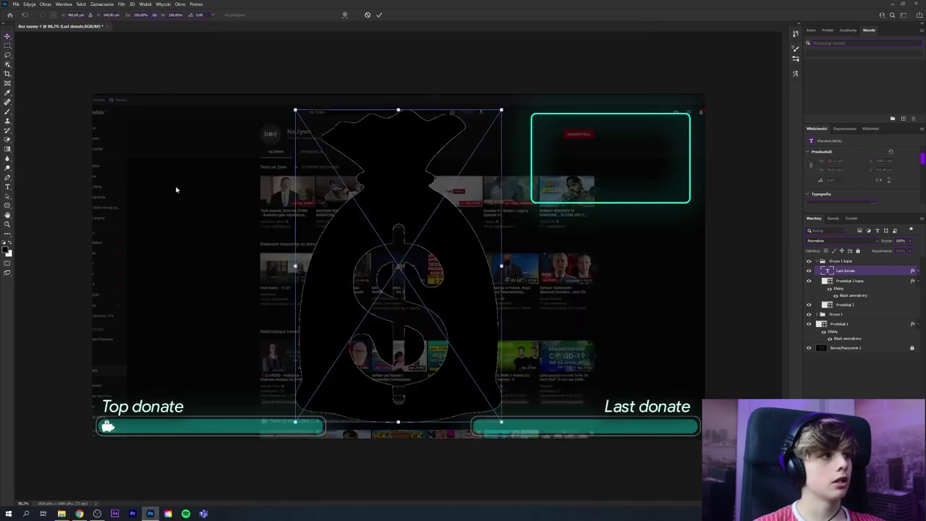
drag(502, 110, 424, 217)
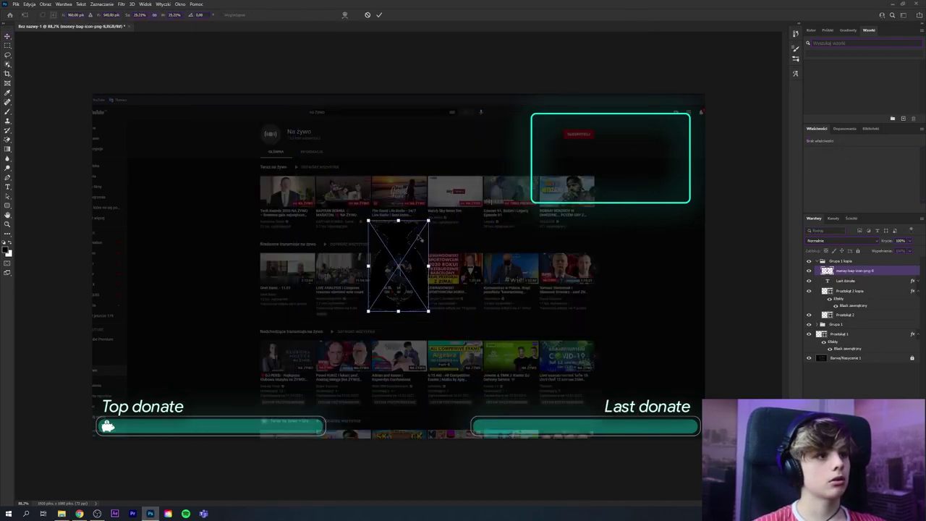
drag(398, 268, 576, 373)
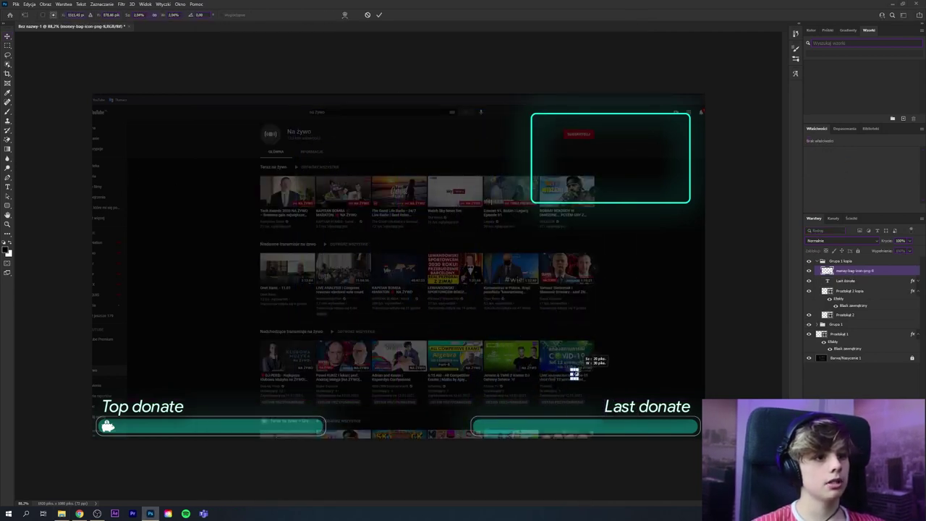
scroll(574, 372, up, 5)
drag(569, 501, 604, 509)
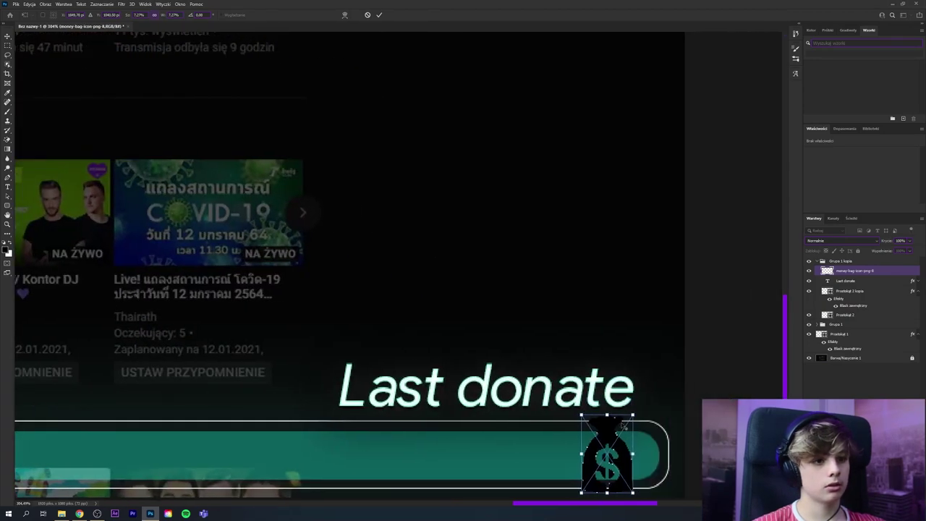
drag(633, 416, 626, 434)
key(Return)
- Tint the money-bag icon white with a Color Overlay layer style
scroll(619, 455, up, 3)
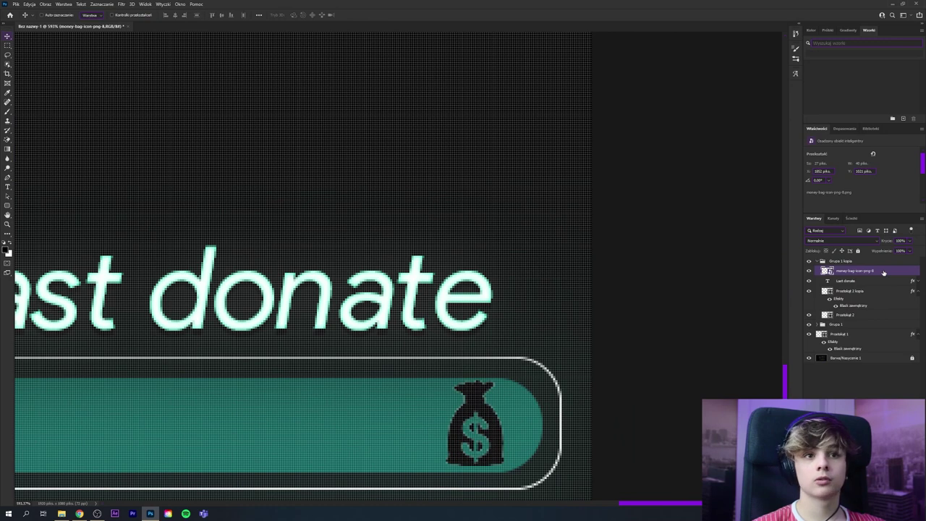
double_click(884, 272)
click(493, 240)
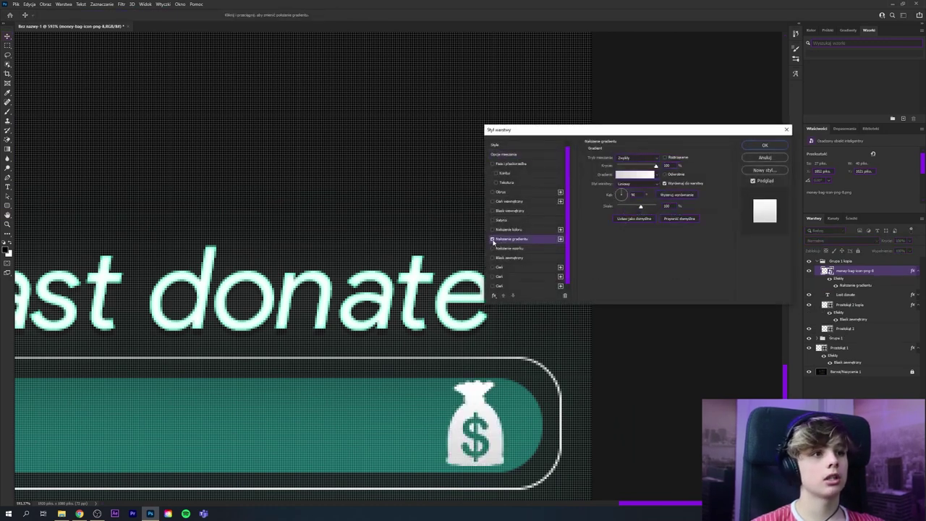
click(493, 240)
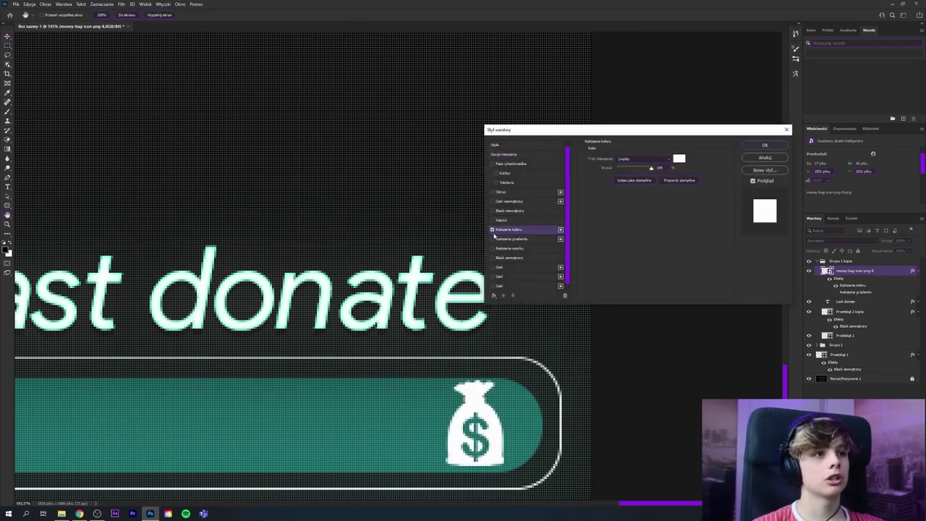
key(Return)
- Turn off visibility of the dark background layer in the Layers panel
scroll(328, 393, down, 10)
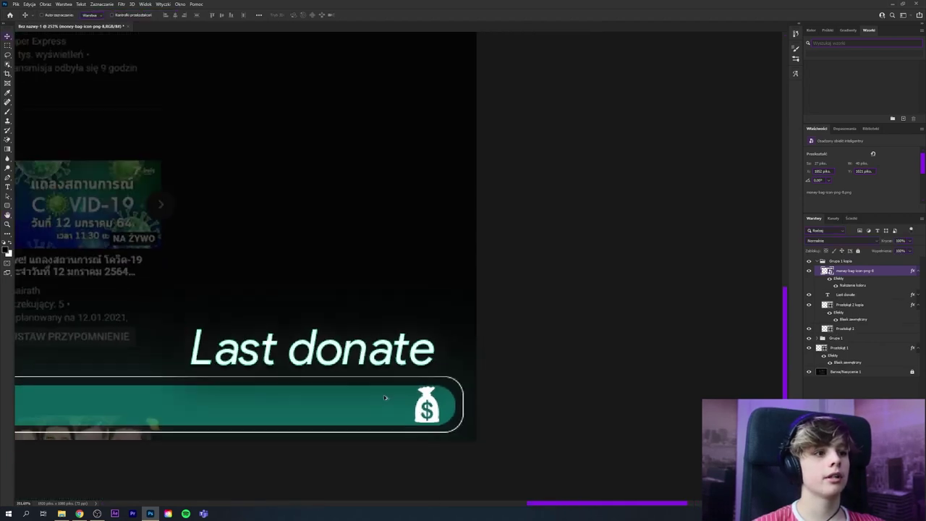
scroll(399, 413, down, 2)
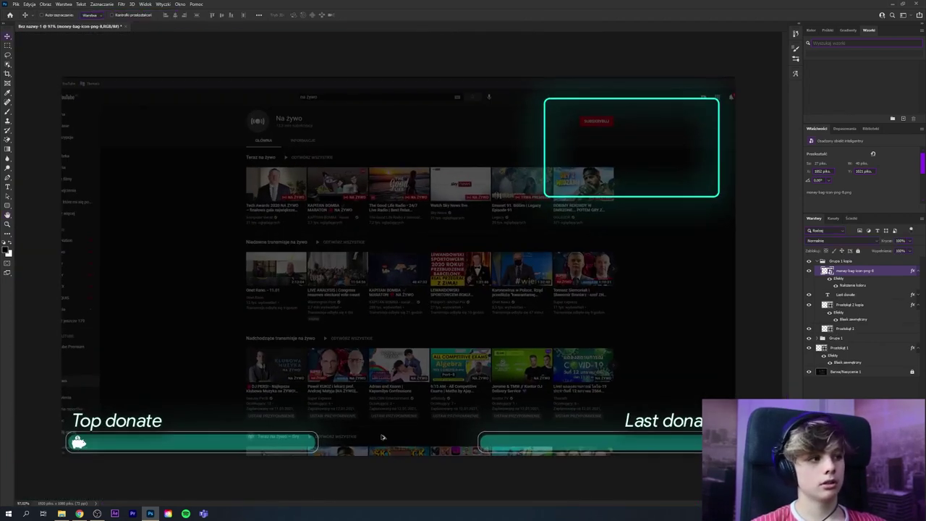
scroll(439, 325, down, 1)
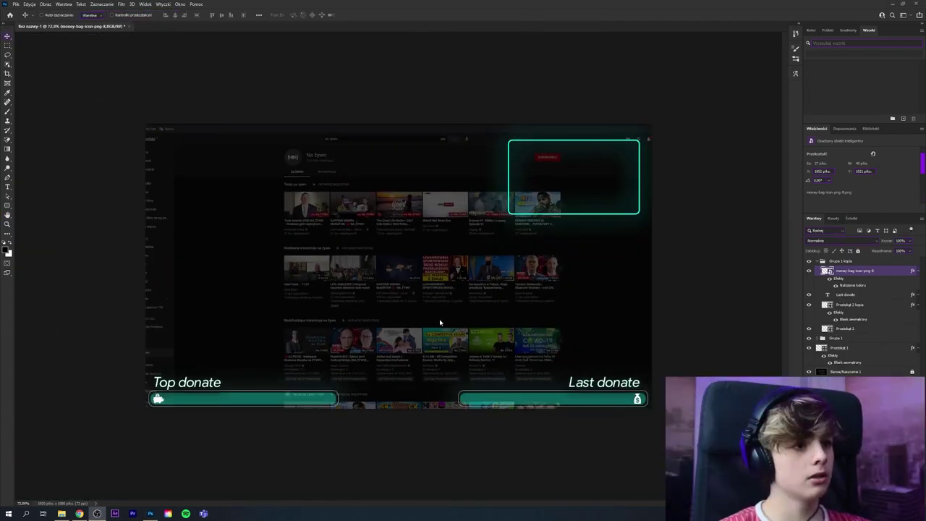
scroll(450, 322, up, 1)
scroll(449, 321, up, 1)
scroll(381, 310, down, 1)
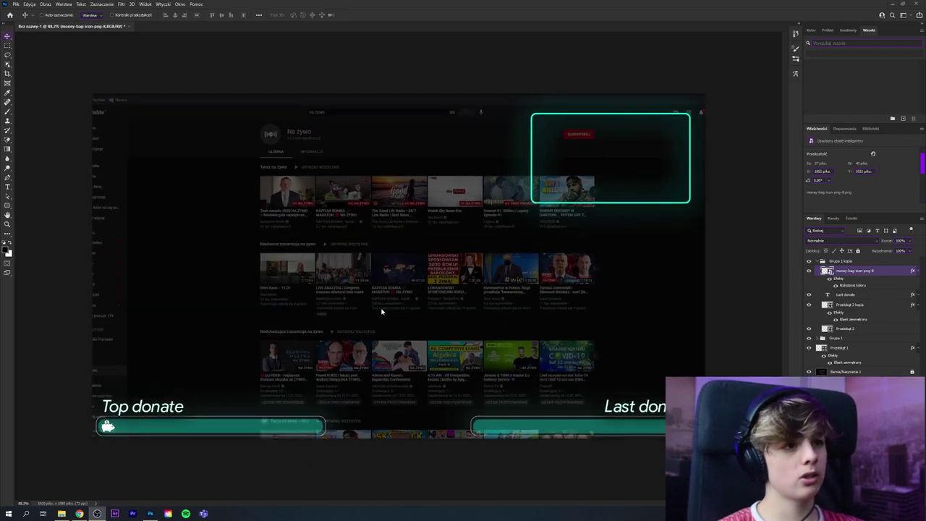
scroll(378, 306, down, 1)
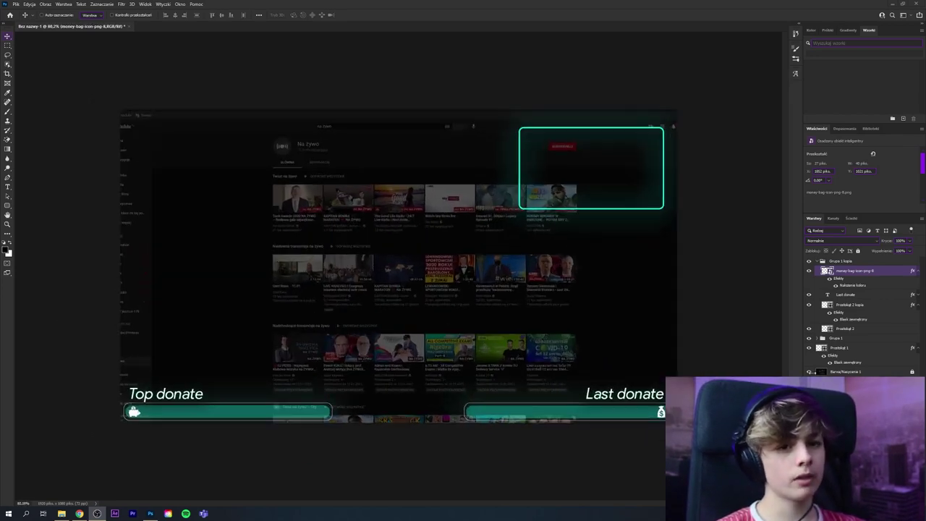
click(809, 372)
scroll(432, 350, down, 2)
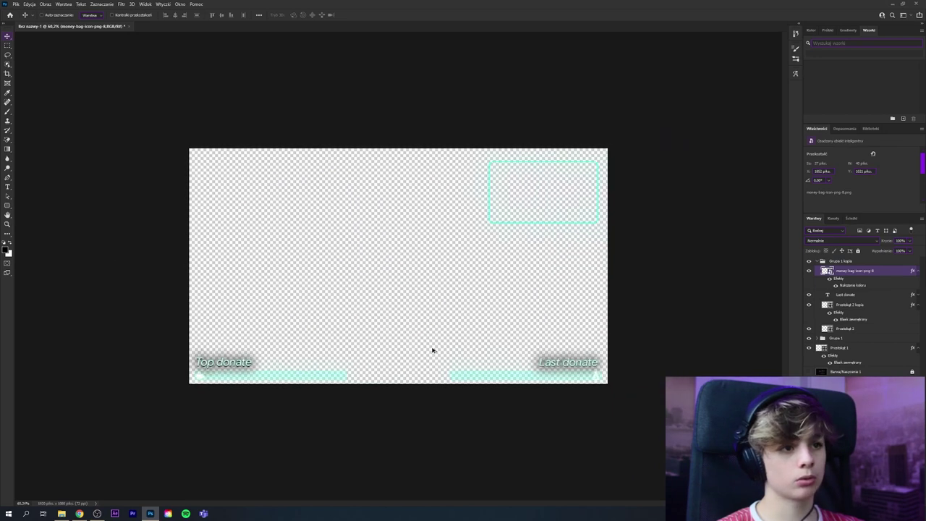
scroll(531, 375, up, 2)
scroll(538, 383, down, 1)
scroll(538, 383, up, 1)
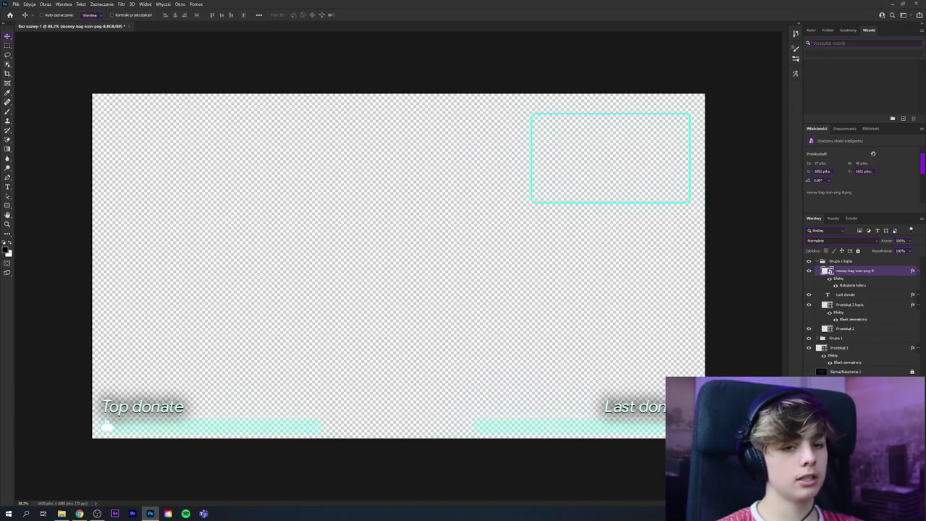
- Export the overlay via Export As as a 1920x1080 PNG with transparency
click(17, 4)
mouse_move(44, 109)
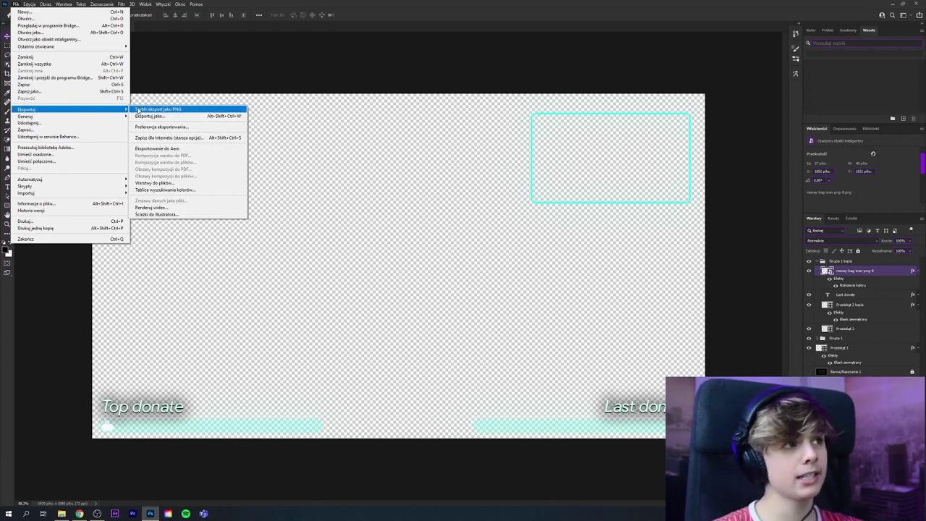
click(164, 116)
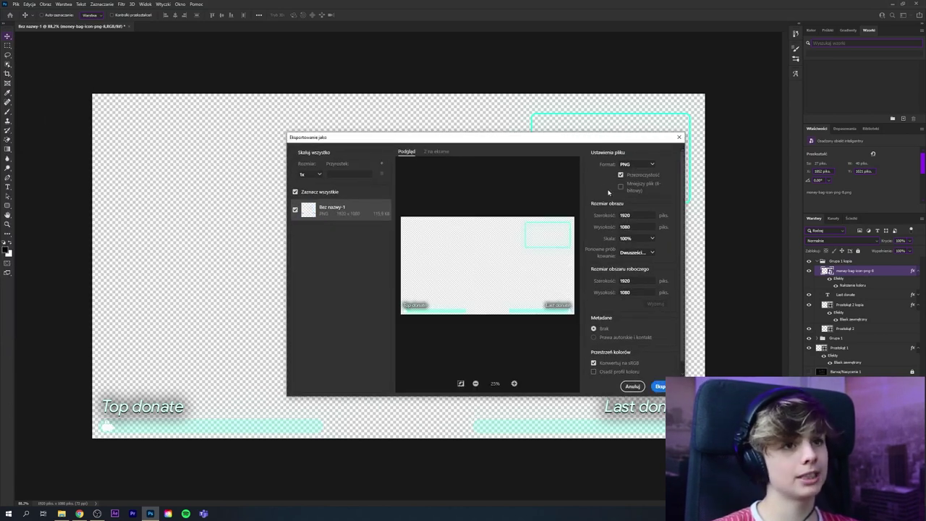
key(Return)
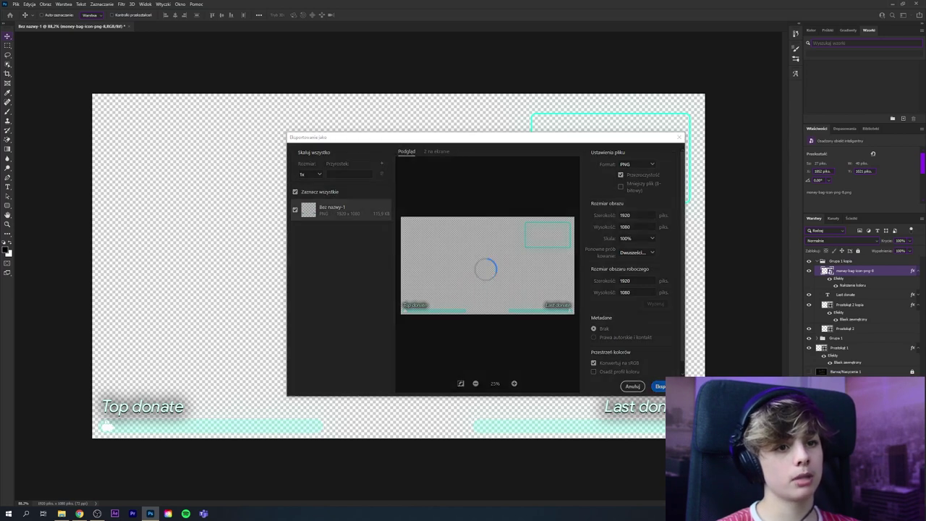